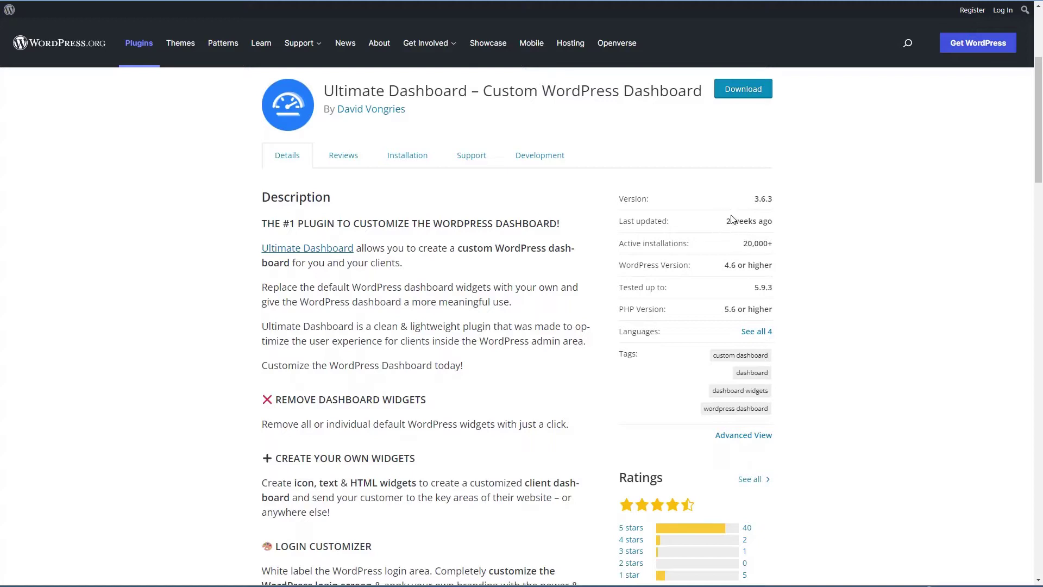
- Read through the Ultimate Dashboard plugin description and the feature overview of the PRO version
scroll(761, 261, "down", 4)
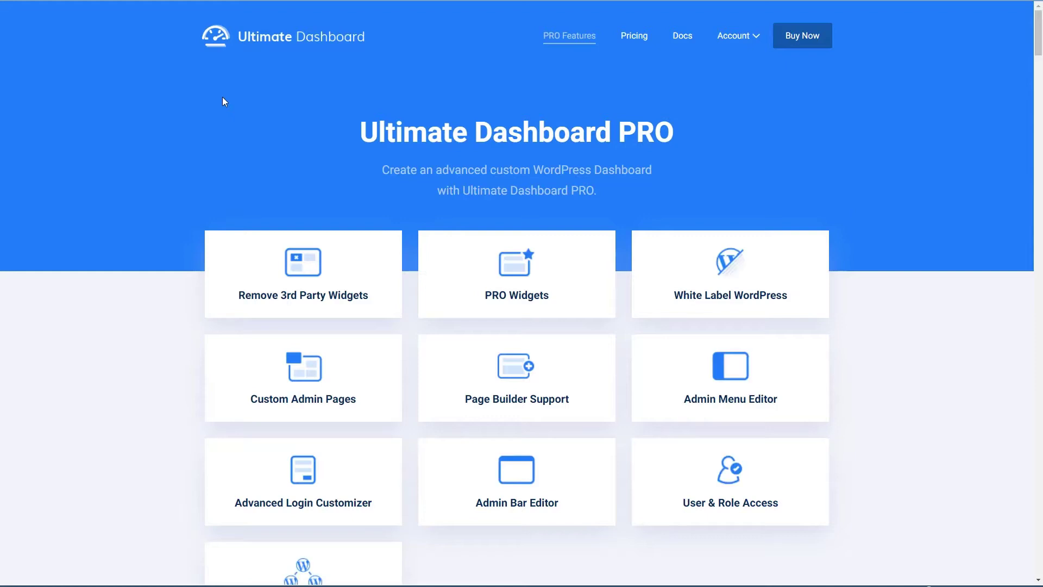
scroll(223, 102, "down", 2)
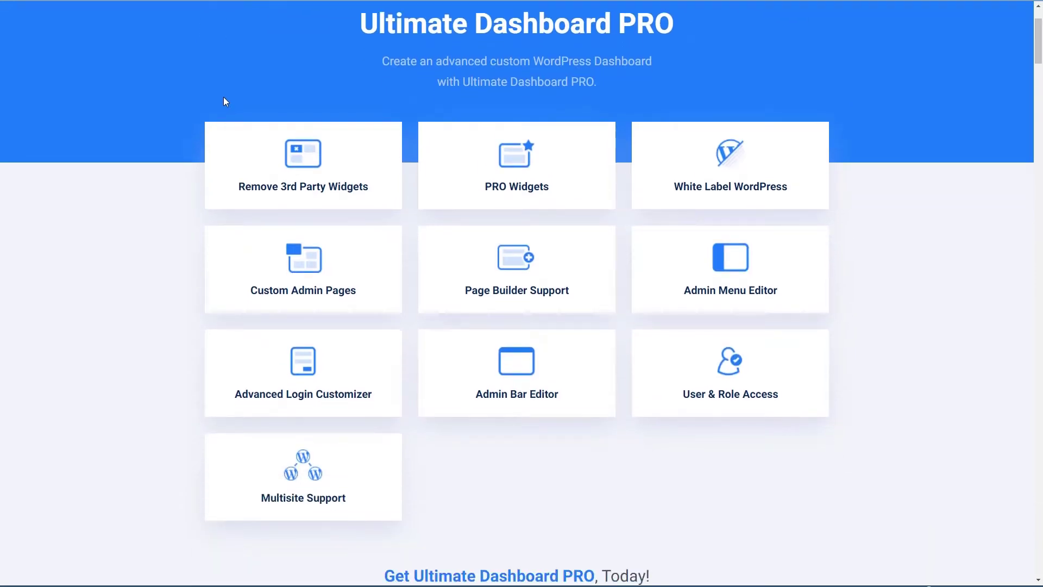
scroll(223, 100, "up", 2)
- Examine the pricing plans and the Free vs PRO feature comparison, and open the plugin's documentation page
left_click(634, 35)
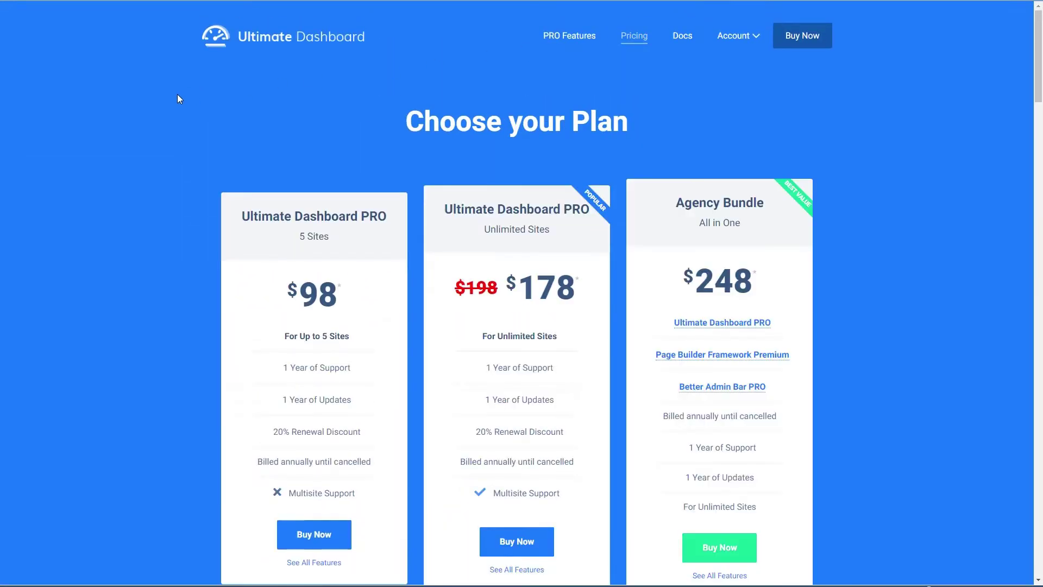
scroll(177, 94, "down", 1)
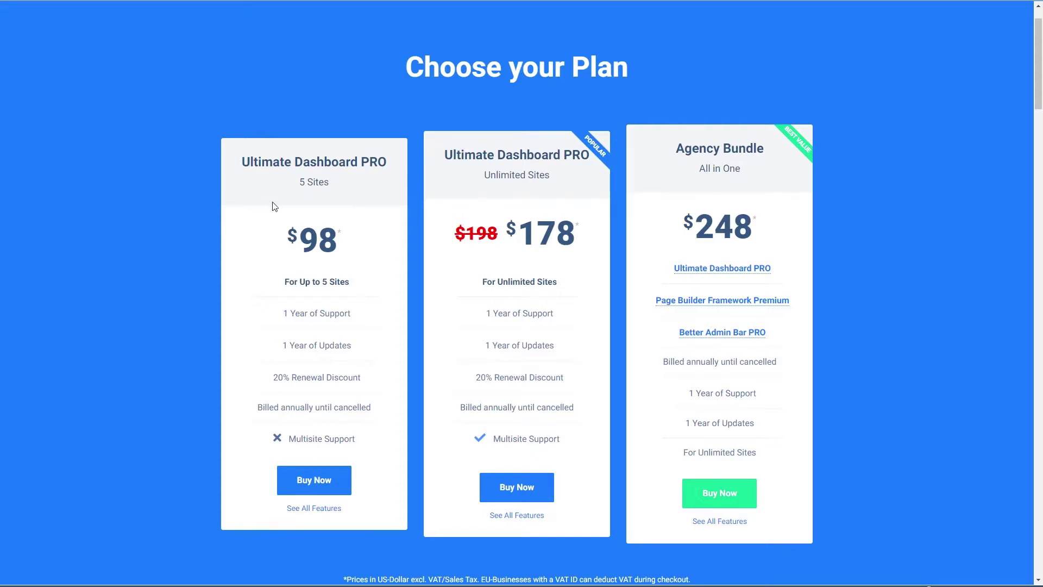
scroll(190, 203, "down", 3)
scroll(180, 202, "down", 6)
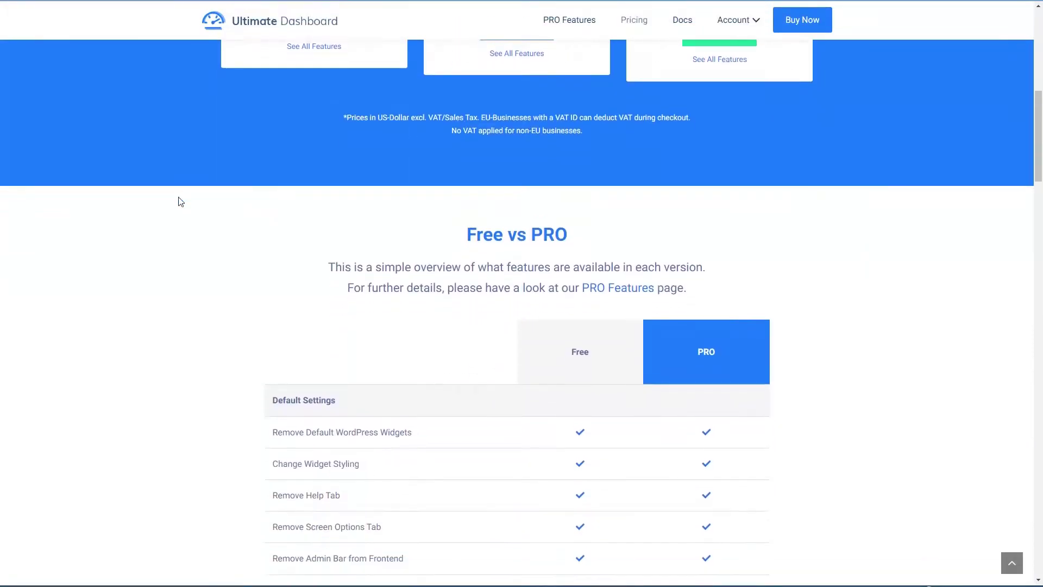
scroll(179, 200, "down", 2)
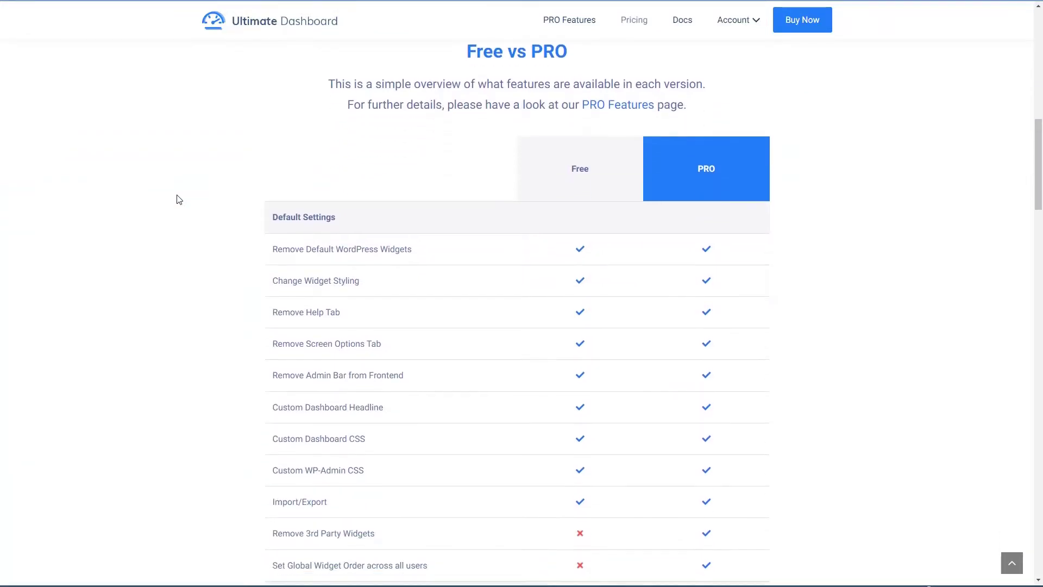
scroll(180, 200, "down", 2)
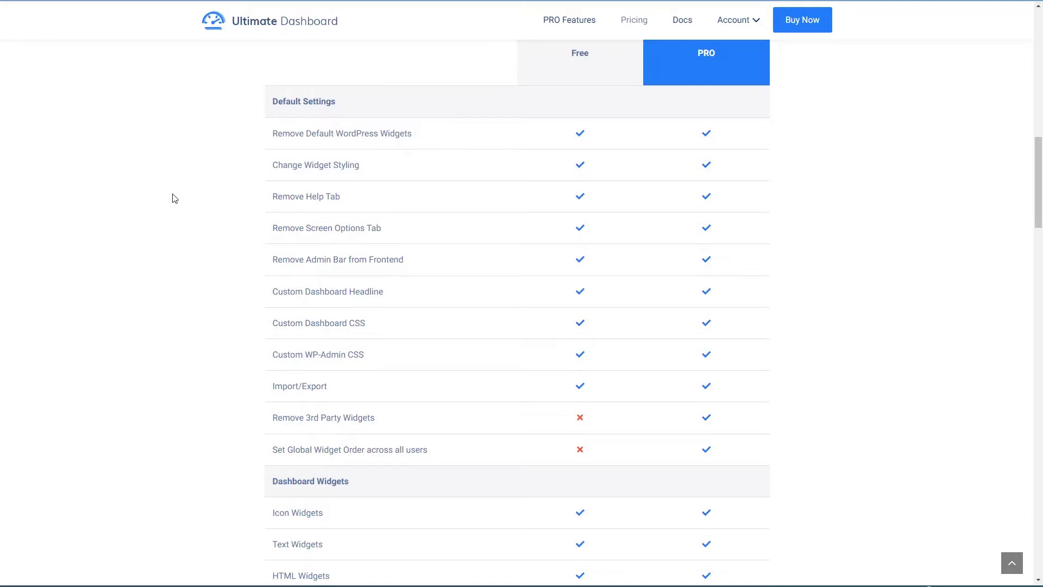
scroll(175, 198, "down", 4)
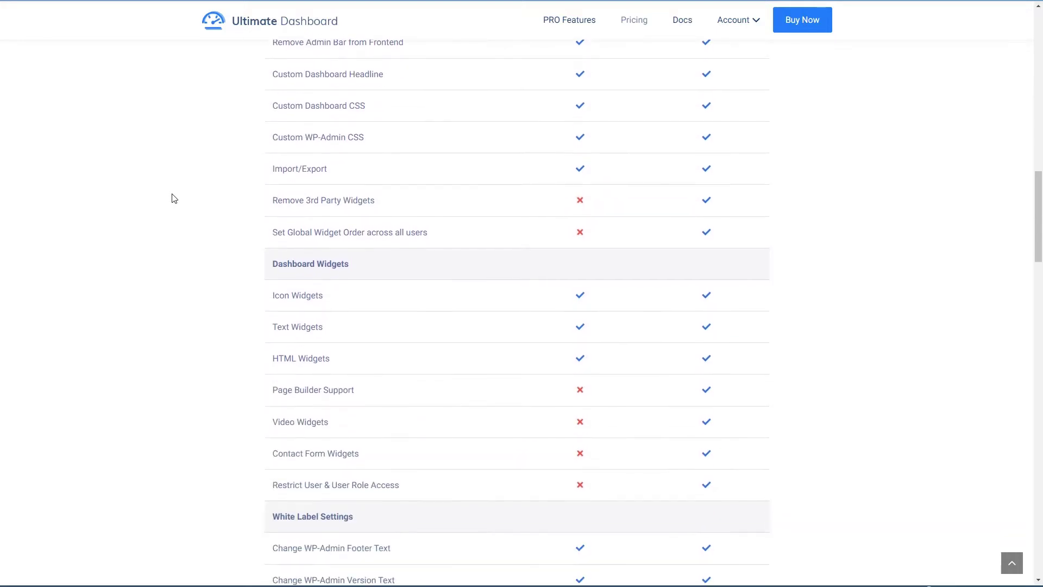
scroll(174, 198, "down", 6)
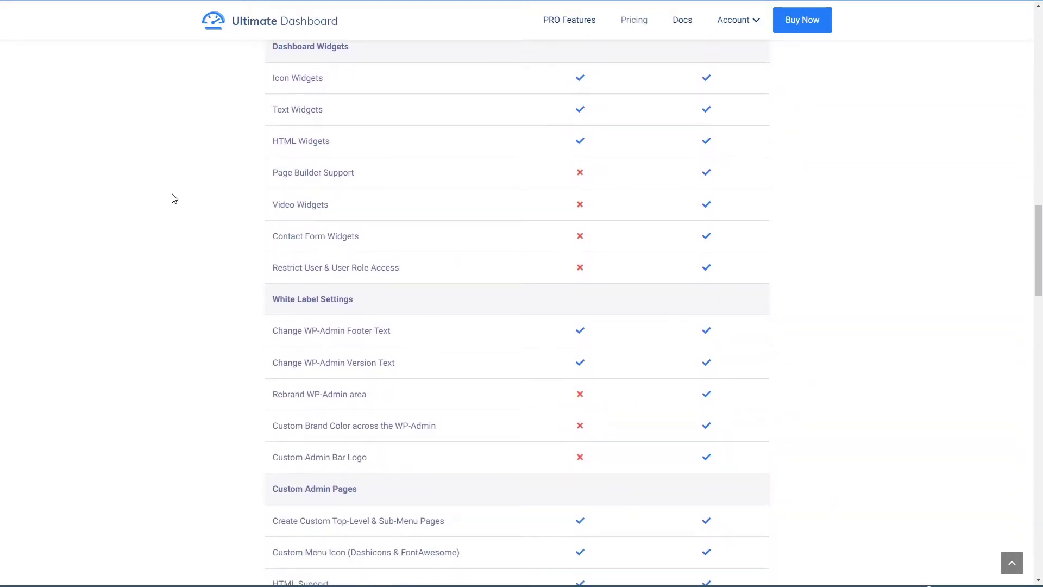
scroll(175, 198, "down", 2)
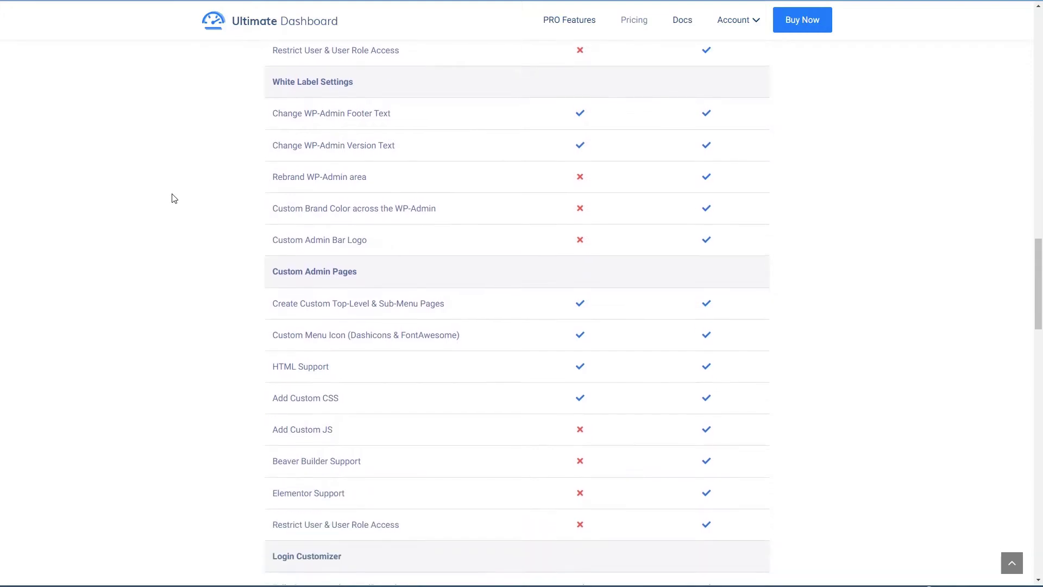
scroll(175, 198, "down", 4)
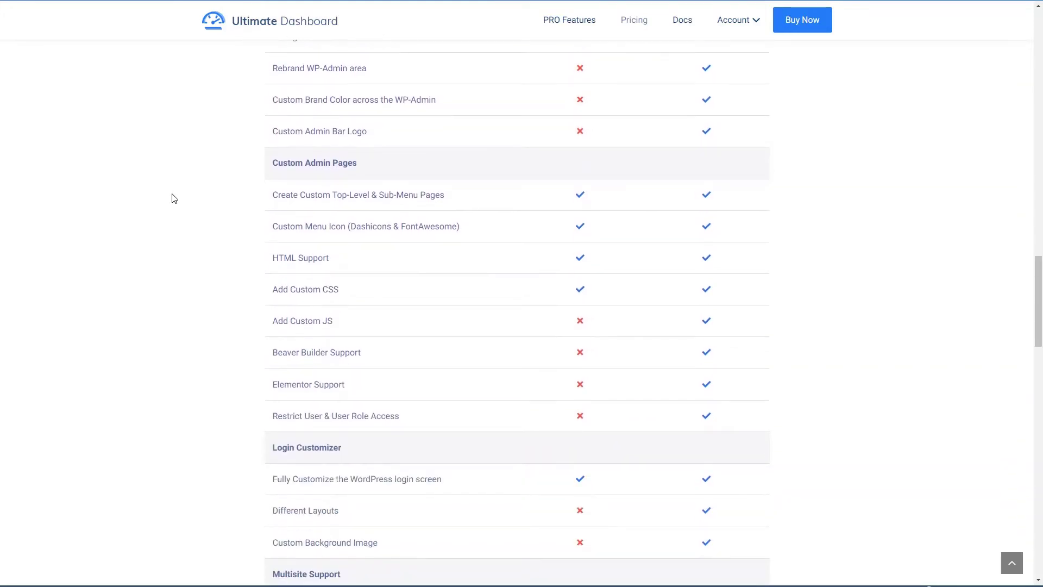
scroll(174, 198, "down", 2)
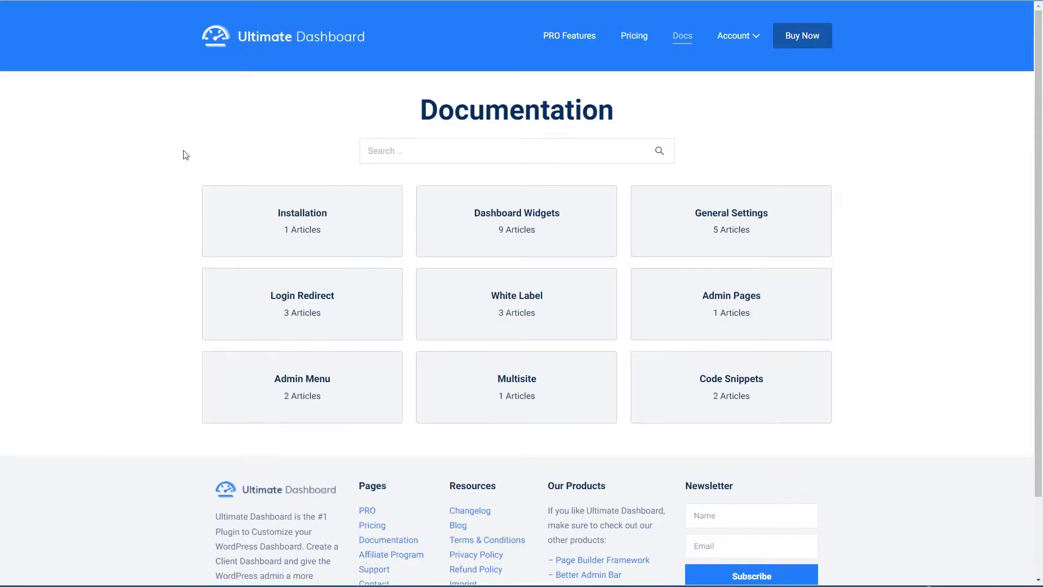
left_click(683, 37)
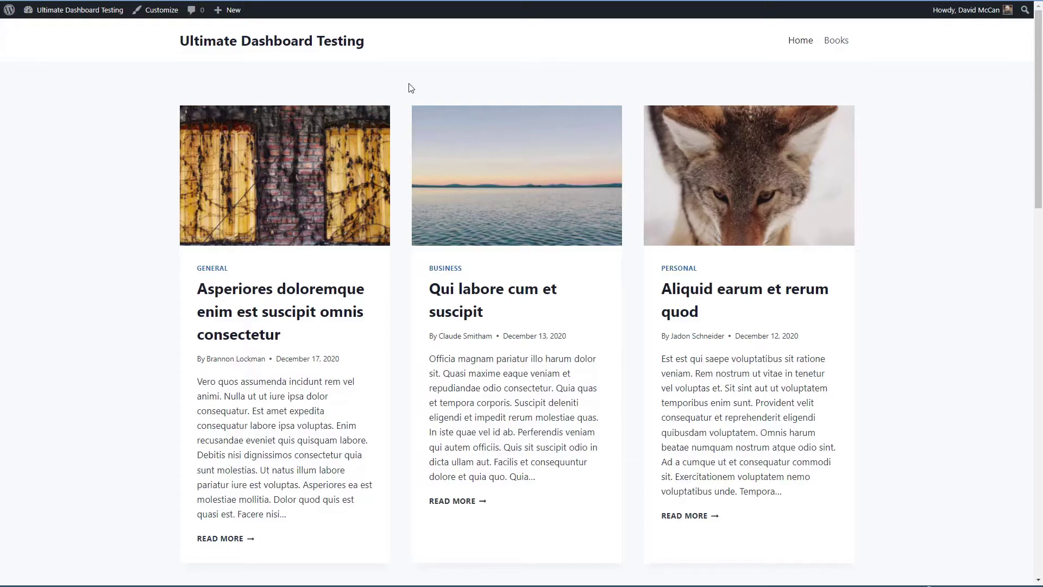
- Install and activate the Ultimate Dashboard PRO plugin on the test site by uploading its zip file
left_click(44, 27)
left_click(32, 259)
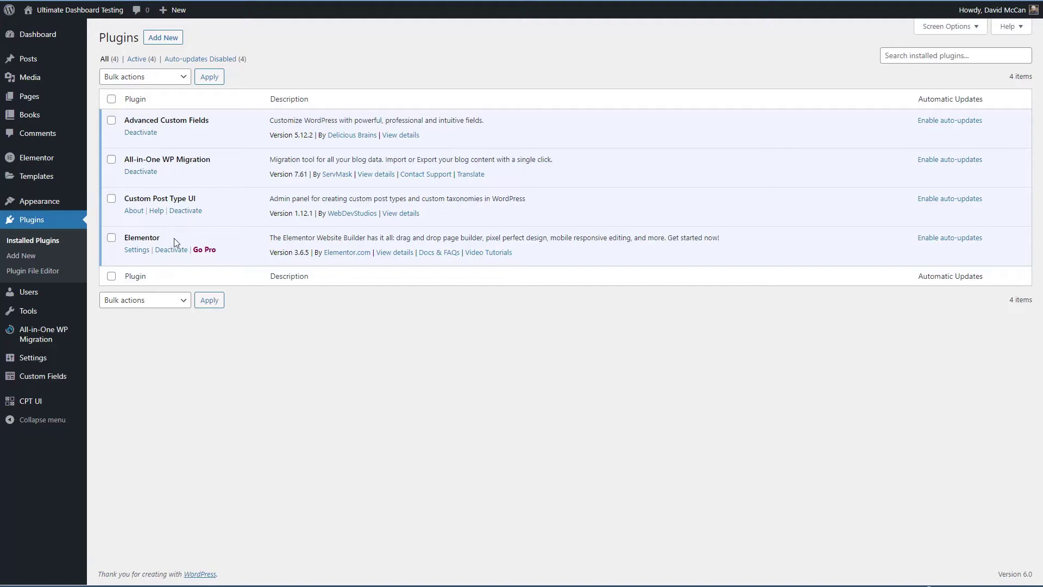
left_click(163, 38)
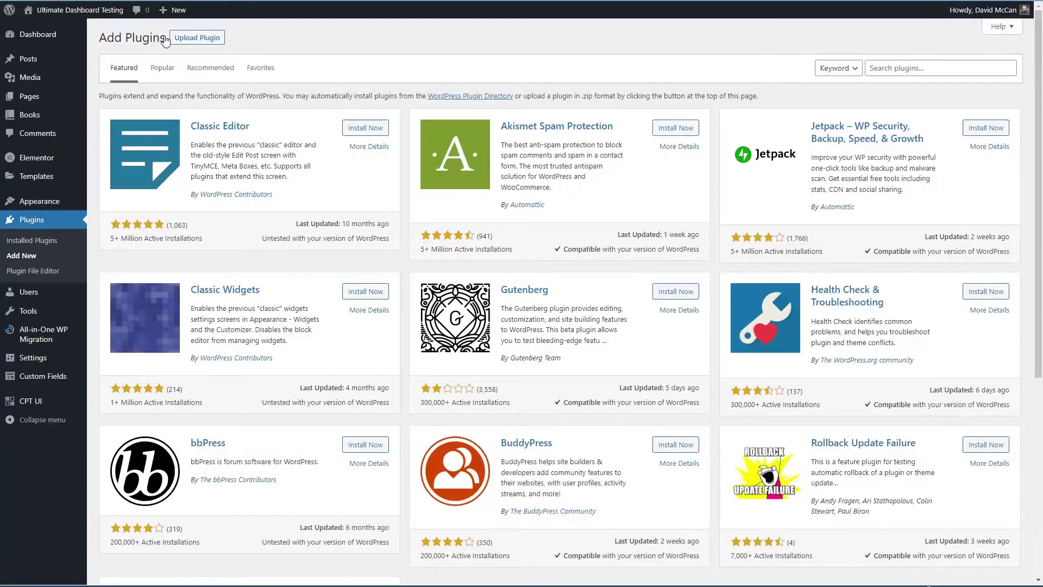
left_click(205, 37)
left_click(489, 135)
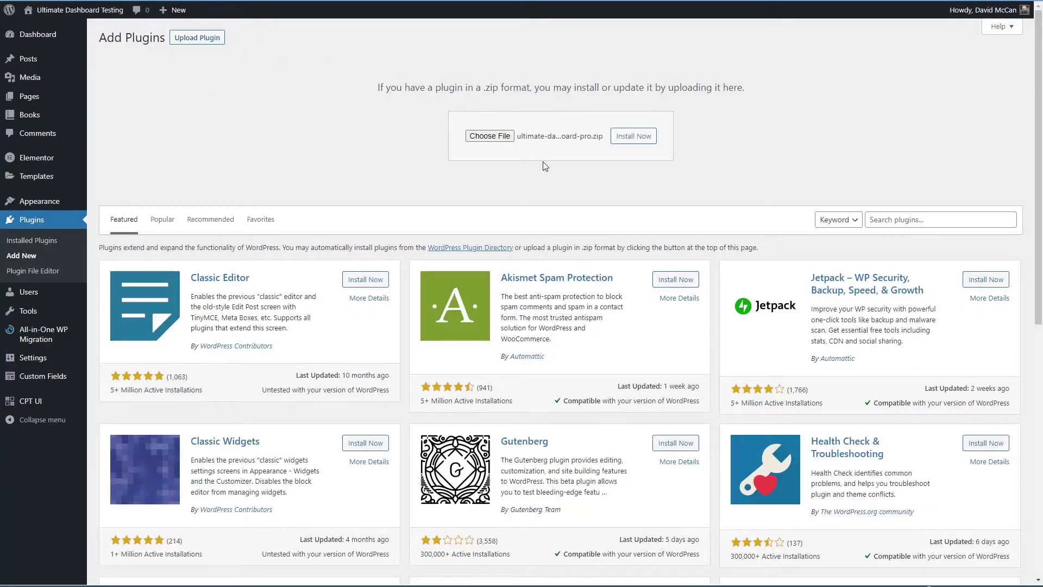
left_click(638, 136)
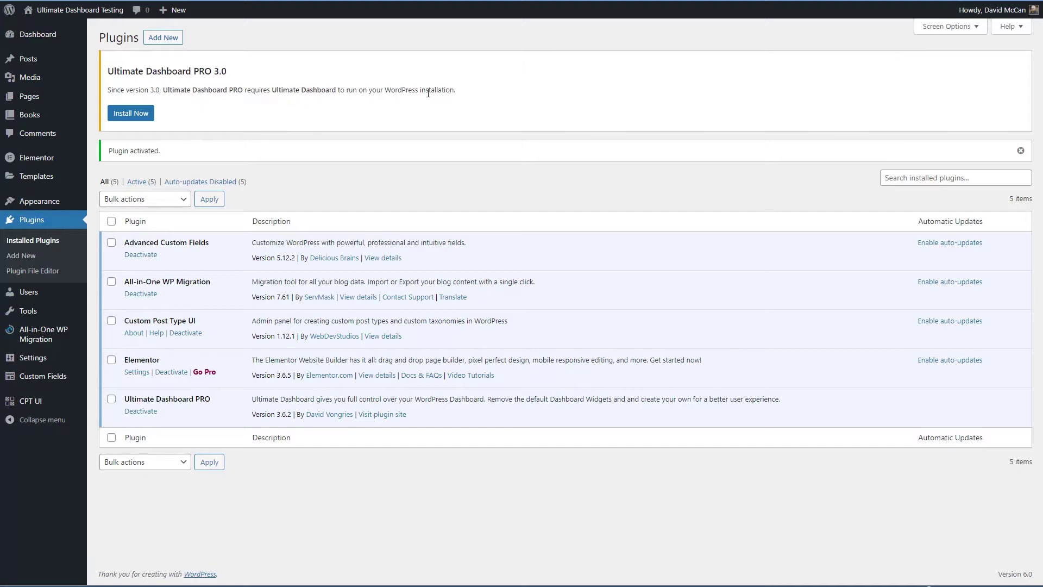
- Install and activate the base Ultimate Dashboard plugin that the PRO version requires
left_click(135, 117)
left_click(141, 115)
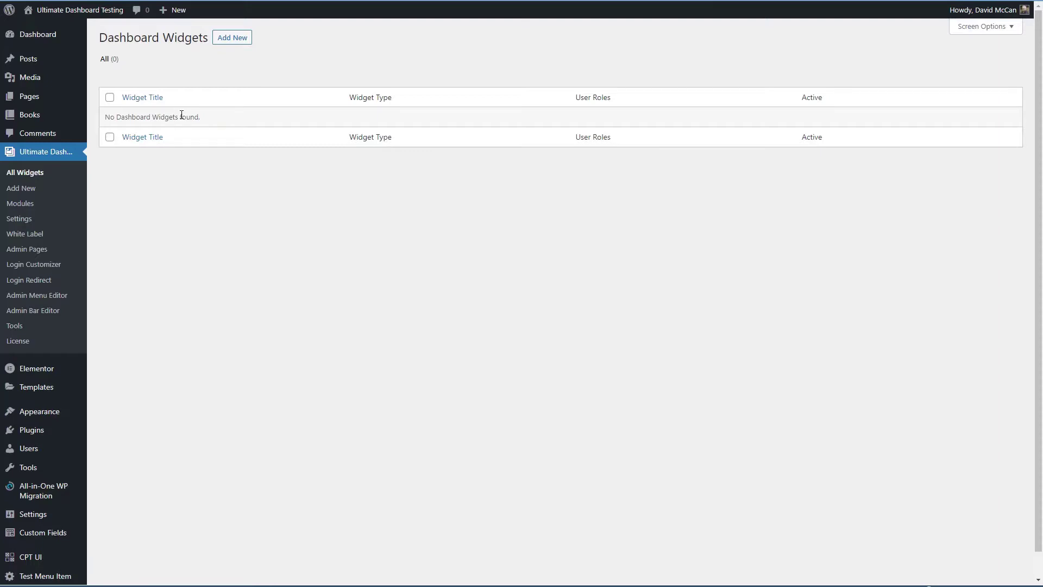
- Open the Ultimate Dashboard license page and review which feature modules are available
left_click(22, 347)
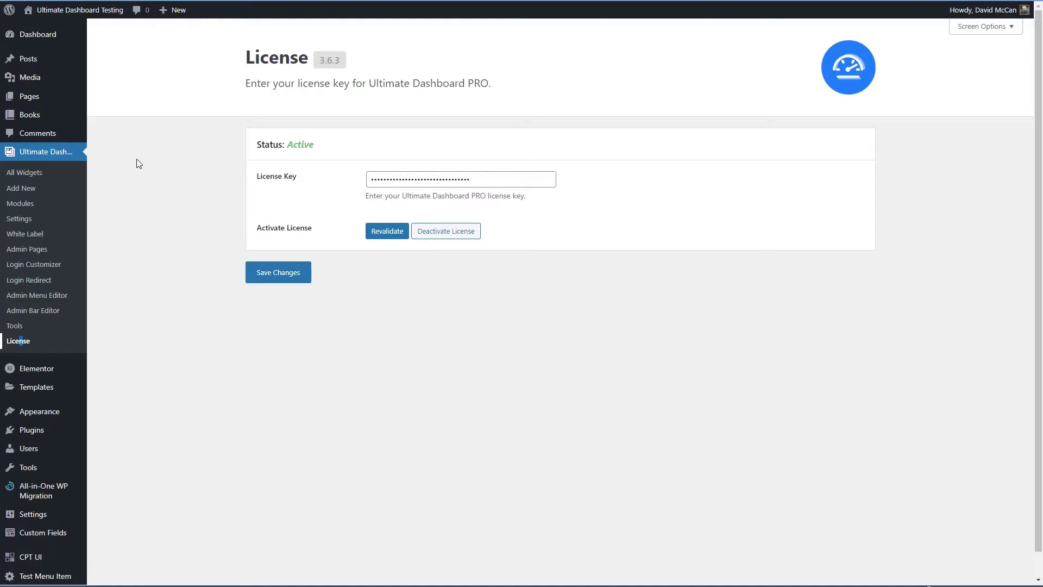
left_click(16, 205)
scroll(121, 202, "down", 1)
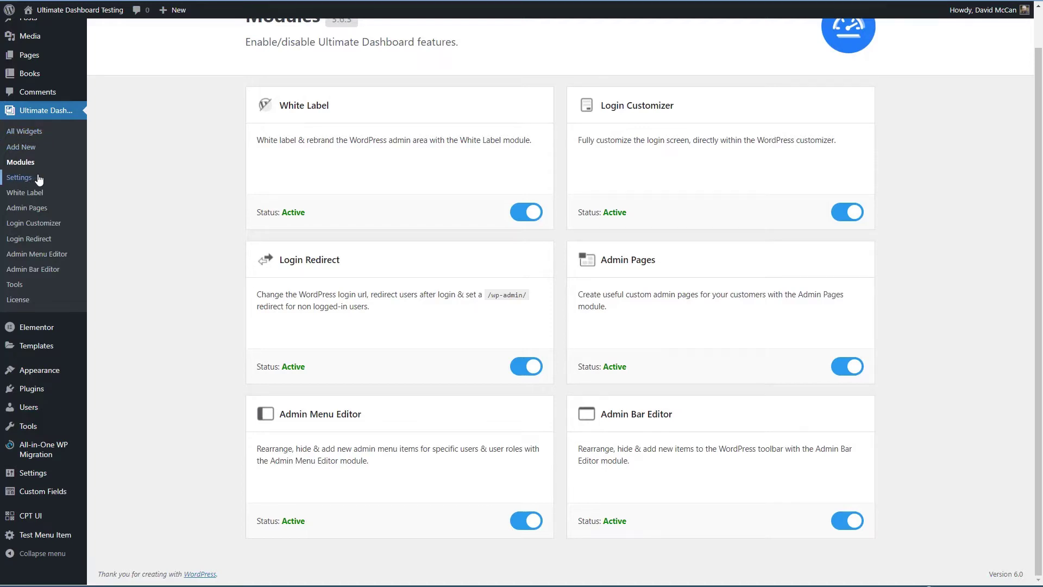
scroll(126, 160, "up", 1)
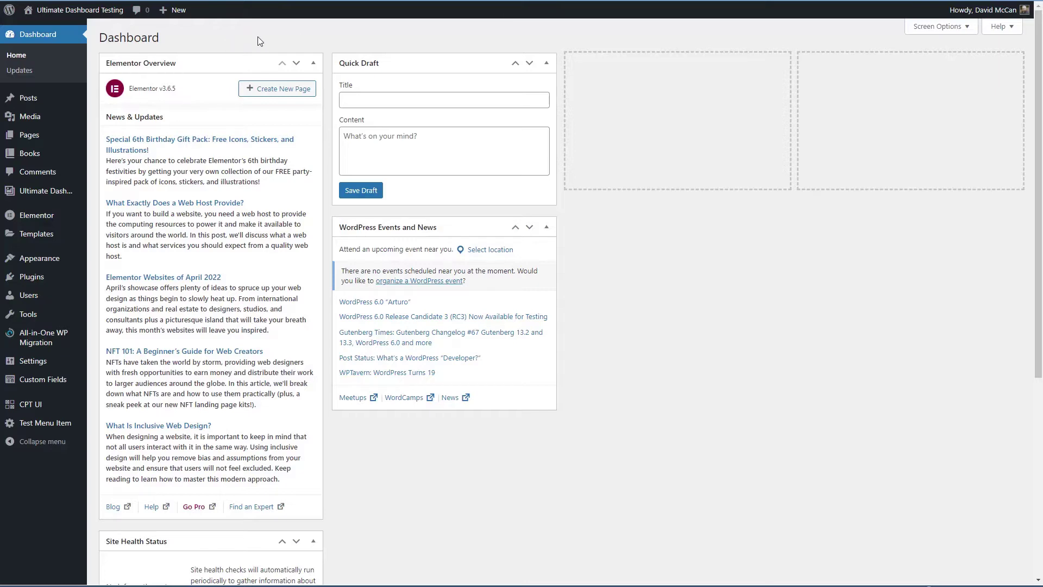
- In the Ultimate Dashboard settings, select Welcome Panel, Activity, WordPress Events and News, and Elementor Overview as widgets to remove
mouse_move(68, 196)
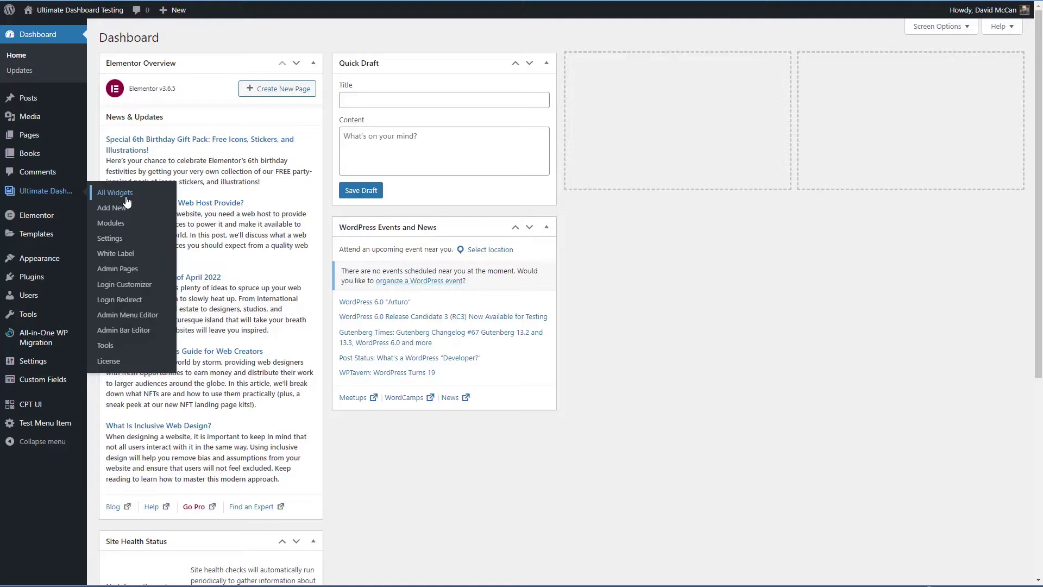
mouse_move(54, 191)
left_click(110, 239)
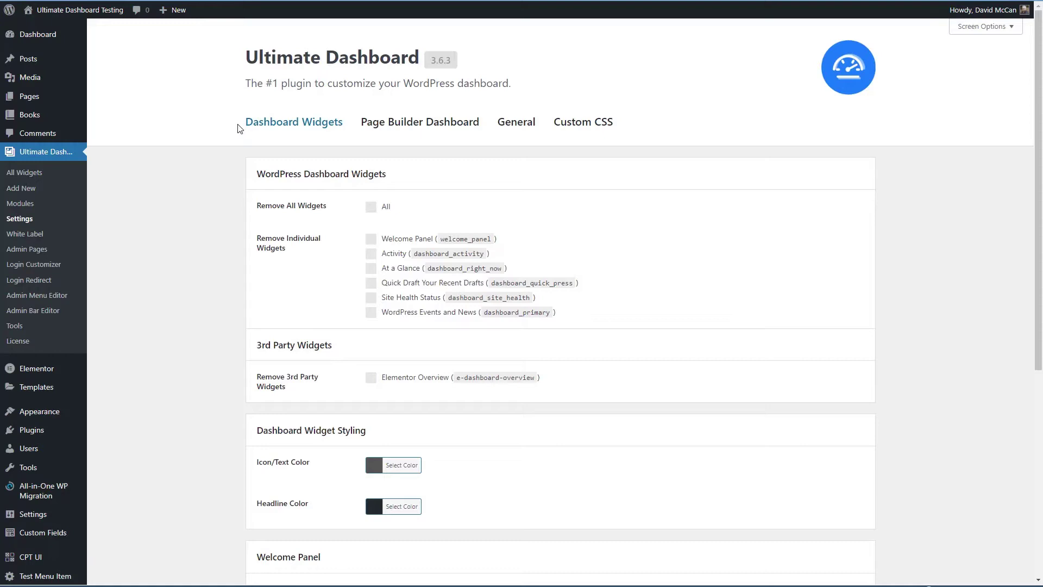
scroll(233, 163, "down", 2)
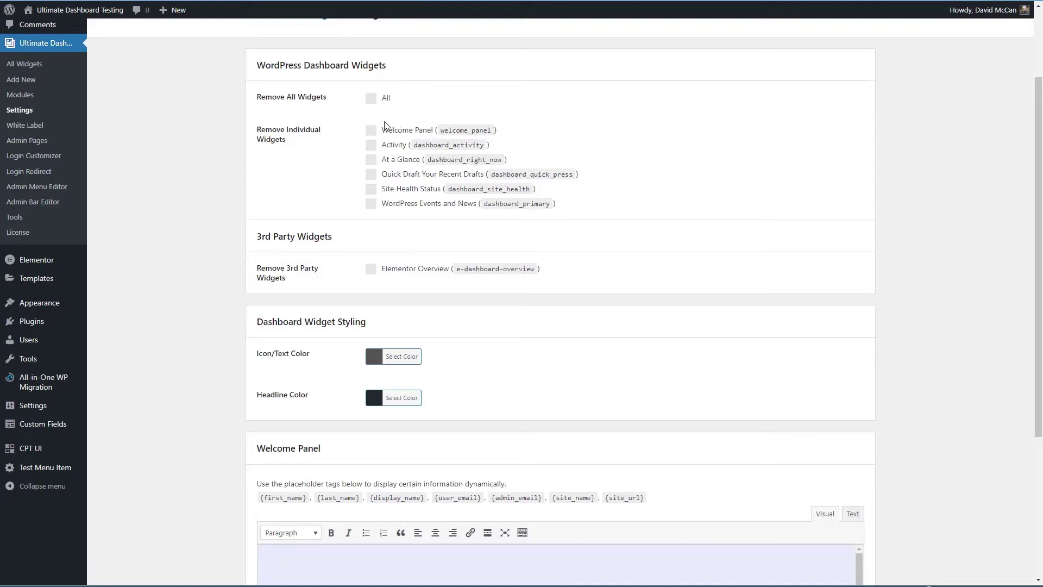
left_click(371, 131)
left_click(371, 145)
left_click(371, 204)
left_click(370, 270)
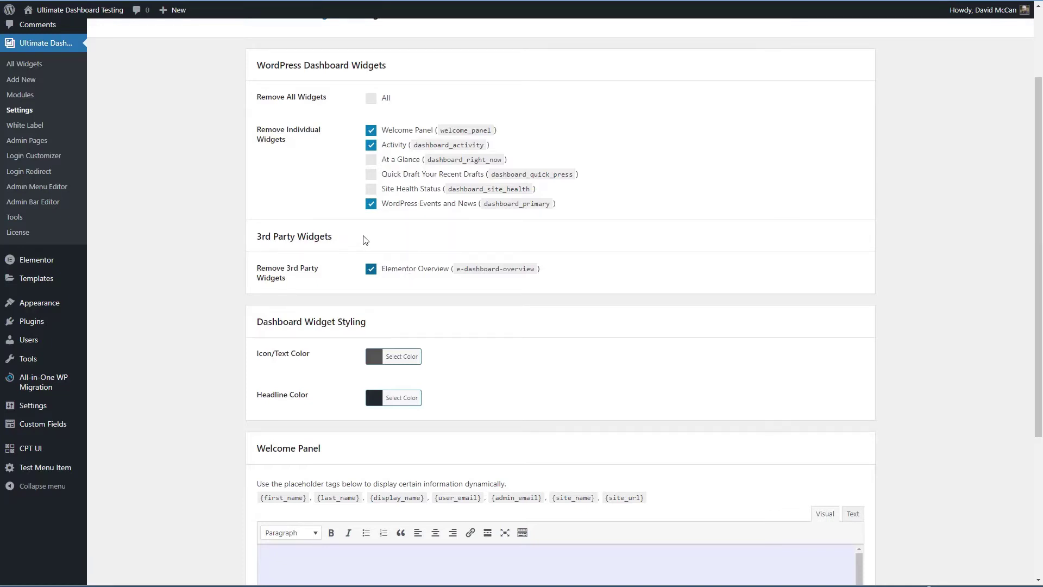
- Look over the Welcome Panel editor content and save the dashboard widget settings
scroll(366, 240, "down", 4)
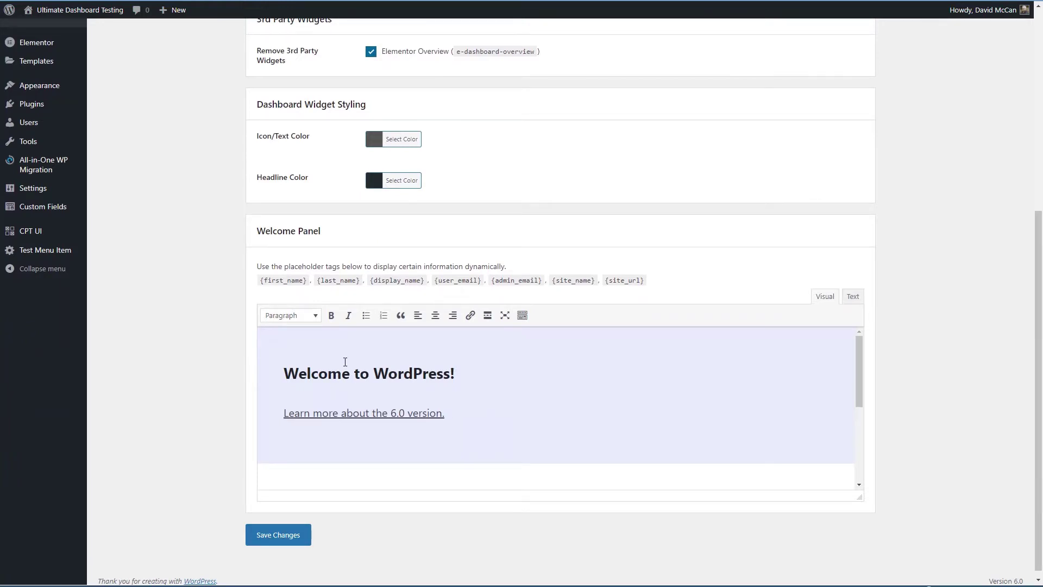
scroll(530, 370, "down", 5)
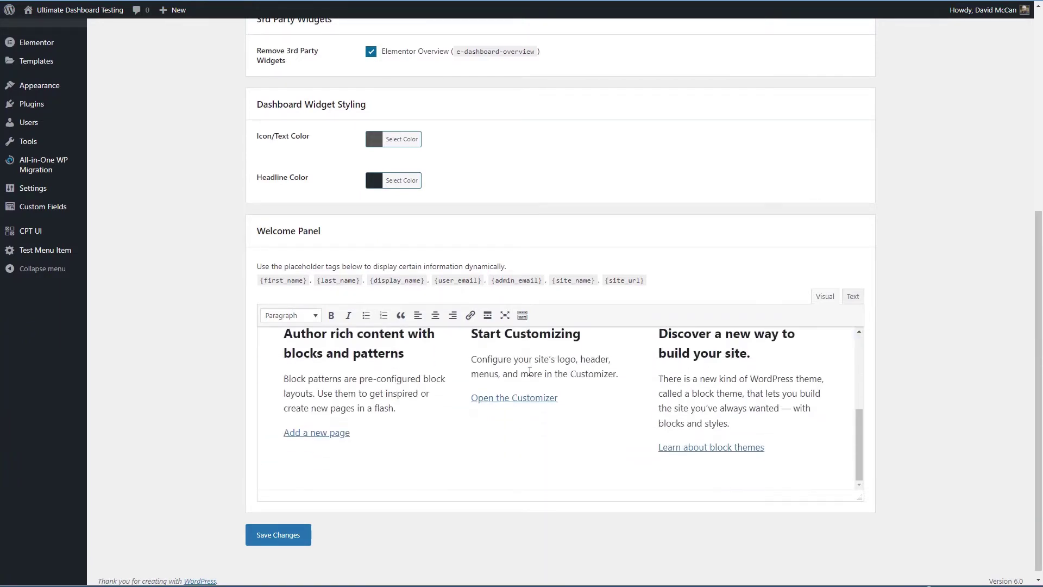
scroll(530, 371, "up", 5)
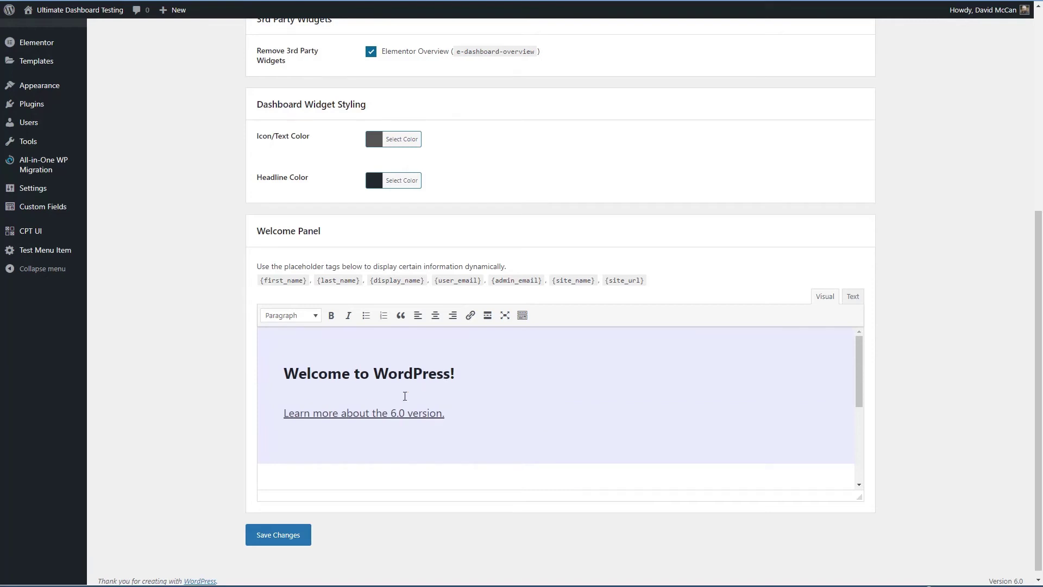
left_click(279, 535)
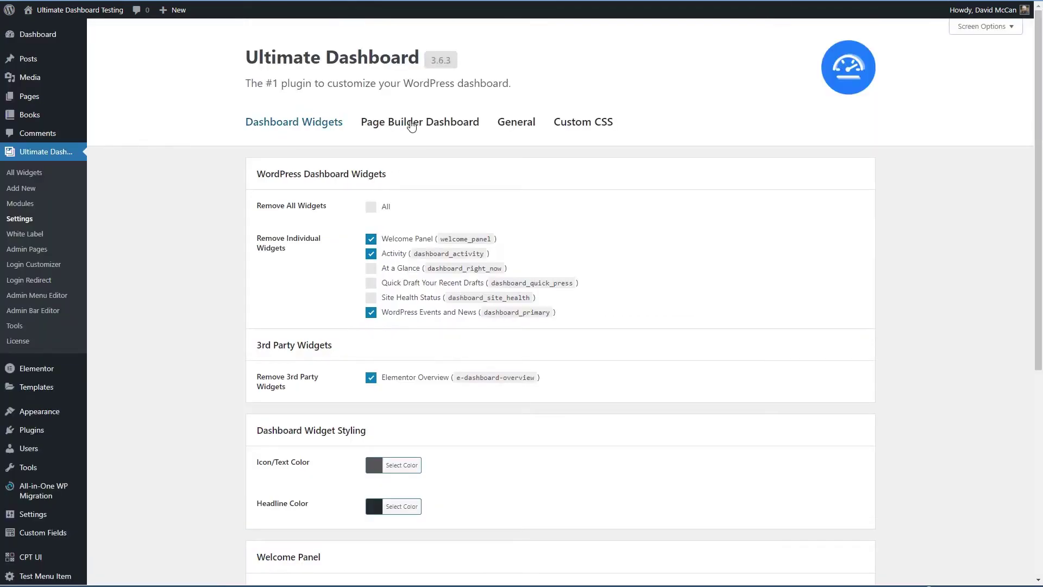
- Assign the Elementor — Welcome Message template as the page builder dashboard for all user roles, save, and view the dashboard home
left_click(412, 125)
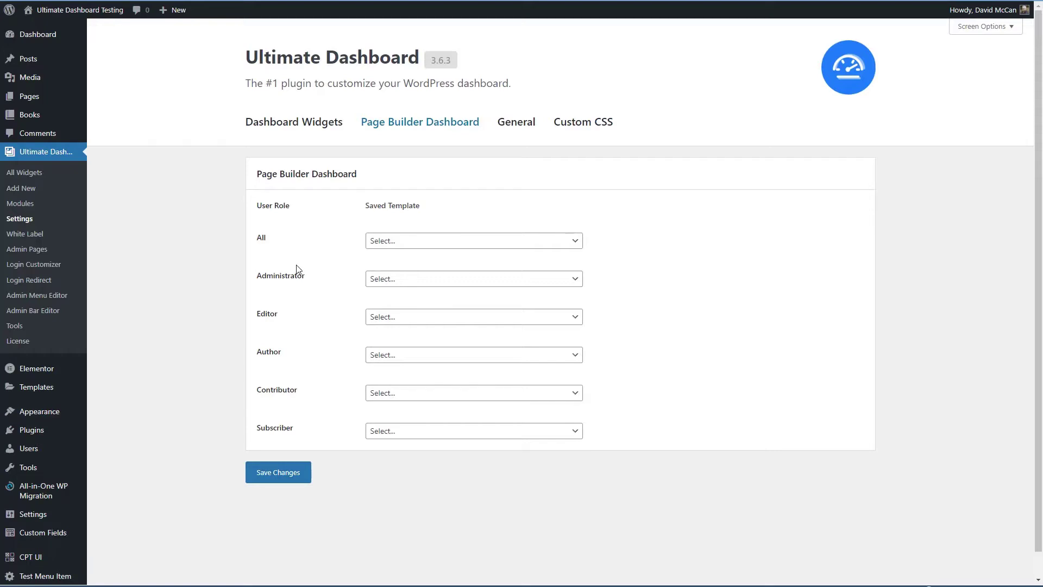
left_click(417, 243)
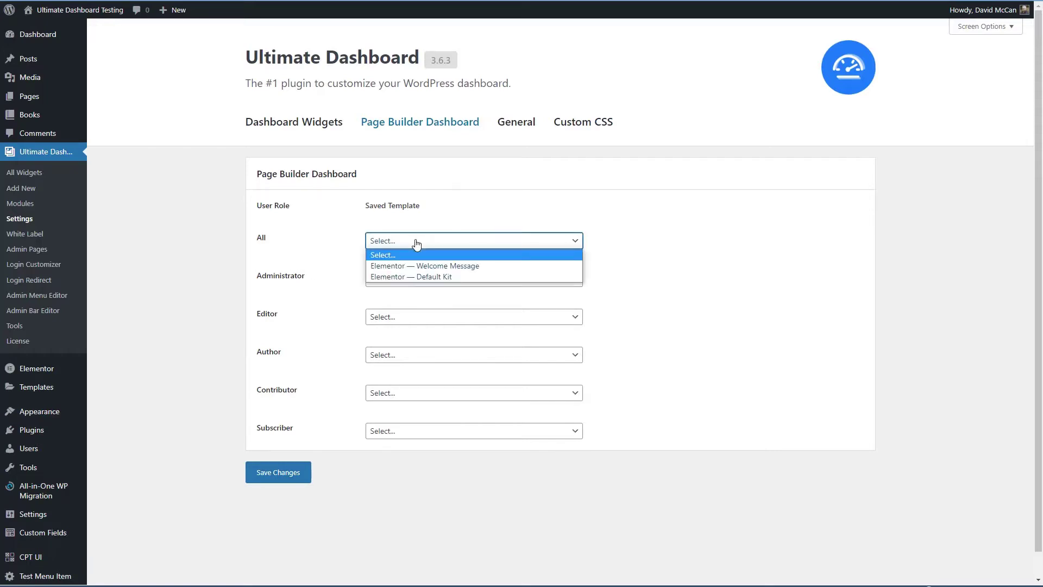
left_click(440, 269)
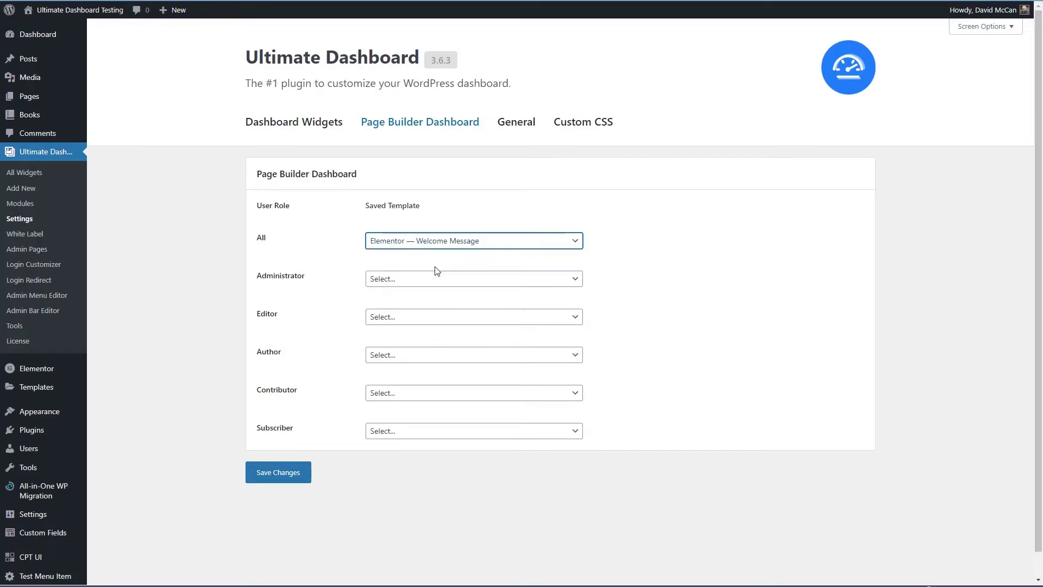
left_click(277, 472)
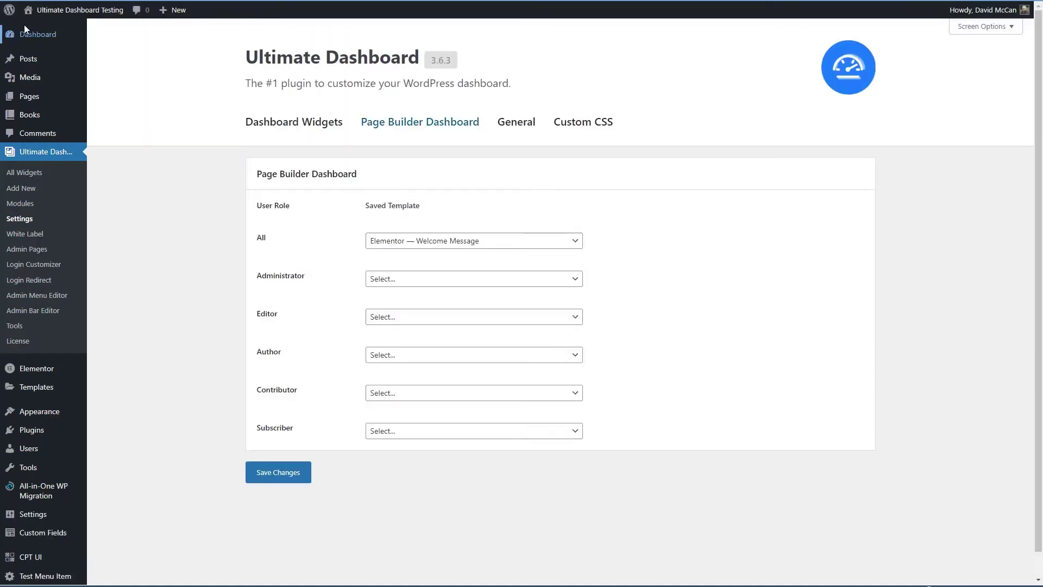
mouse_move(37, 37)
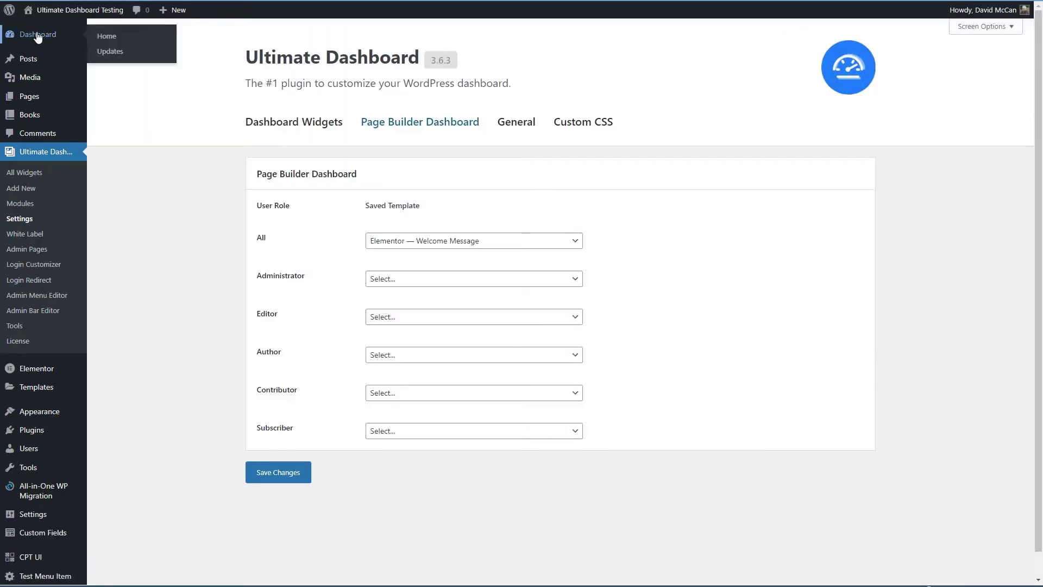
left_click(104, 38)
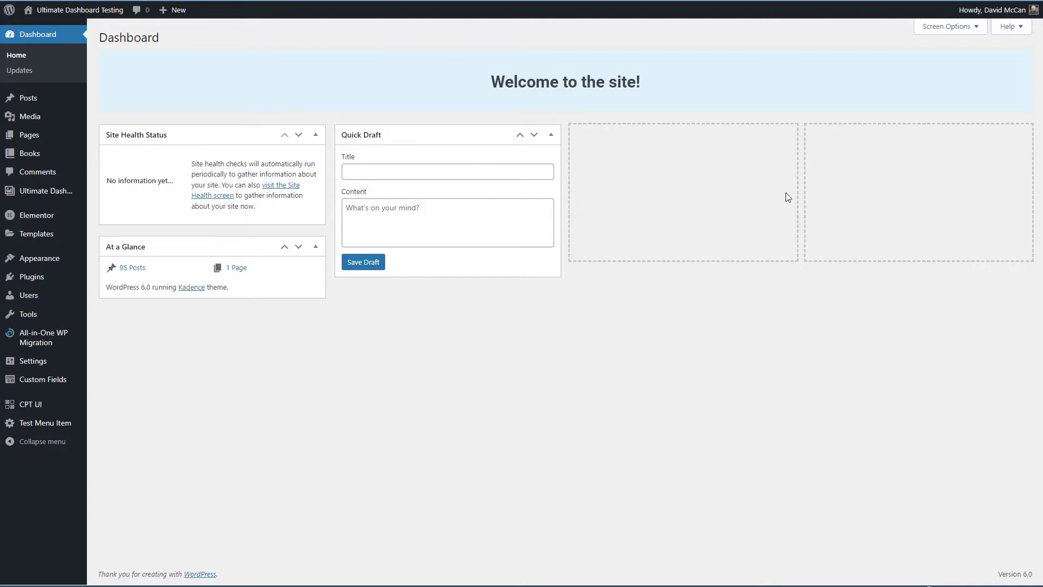
- Review the General settings of Ultimate Dashboard, including the dashboard column choices, widget order choices and Misc options
mouse_move(46, 190)
left_click(114, 239)
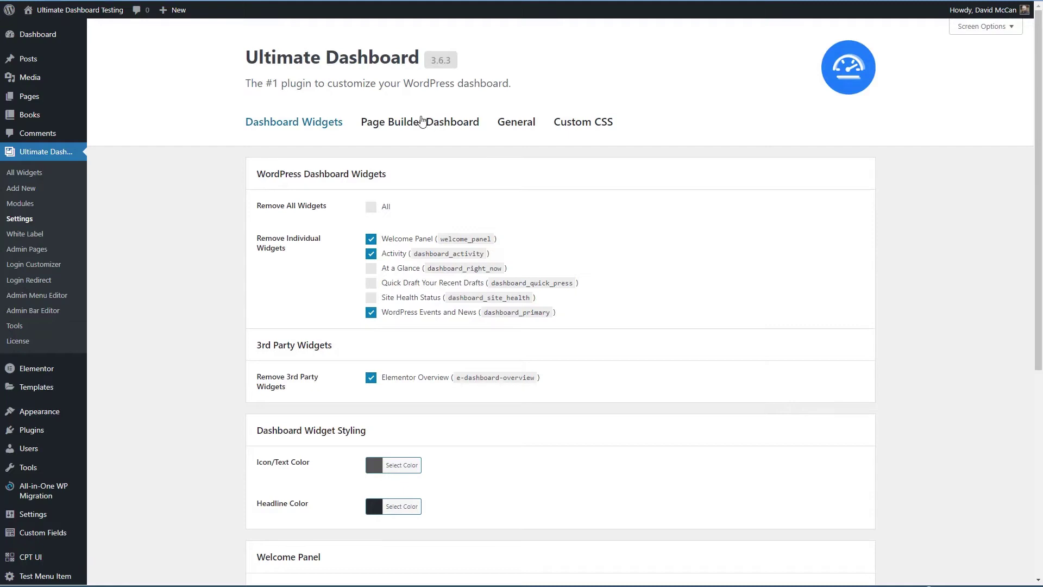
left_click(524, 122)
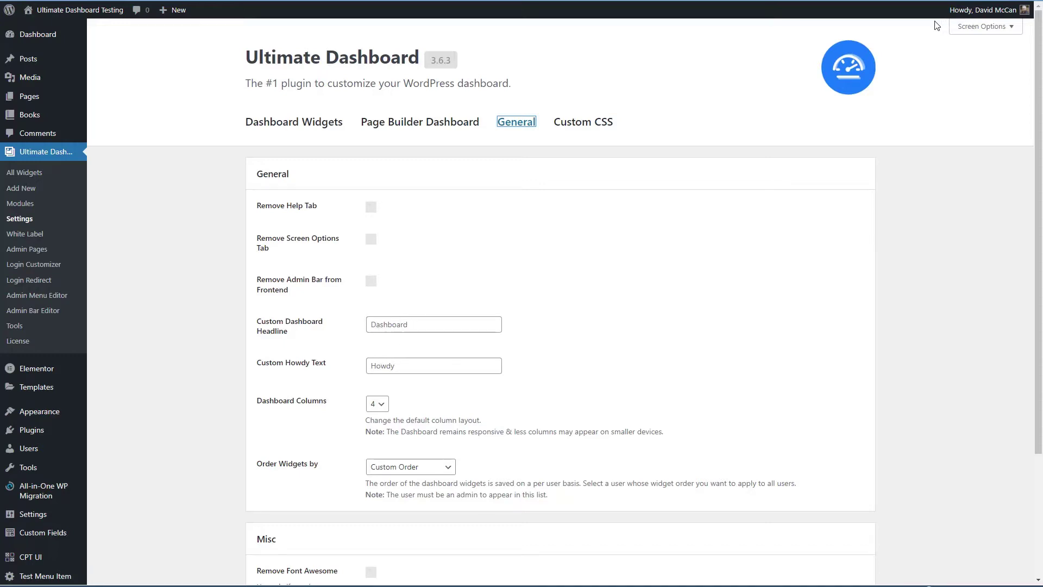
left_click(384, 412)
left_click(383, 412)
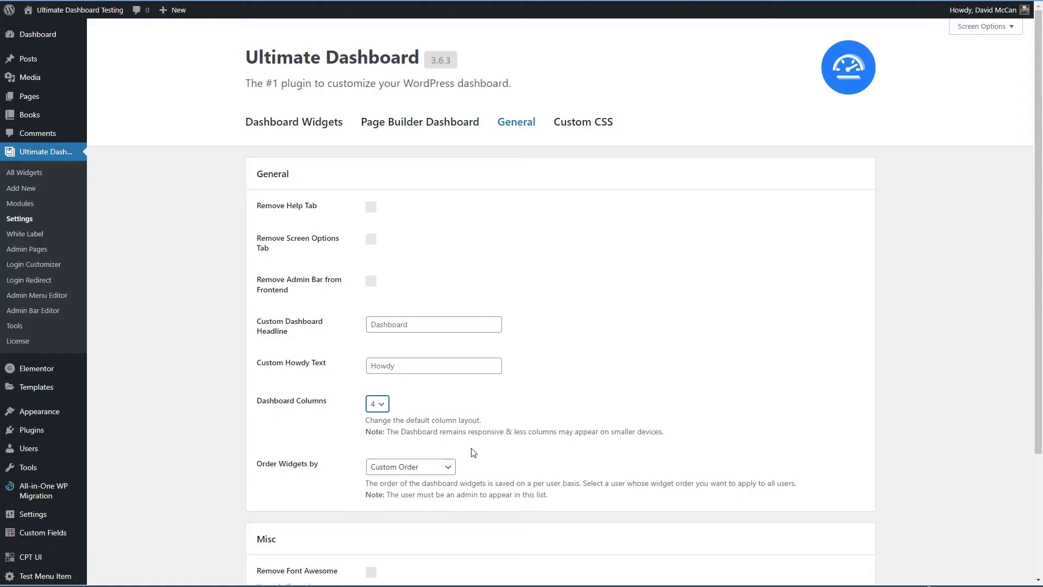
left_click(451, 471)
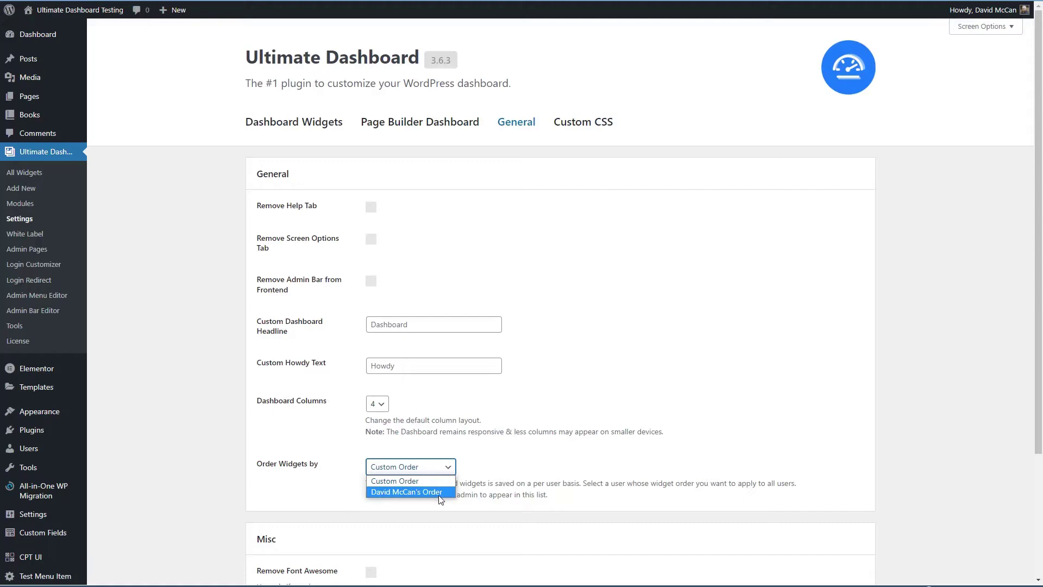
left_click(511, 466)
scroll(508, 461, "down", 3)
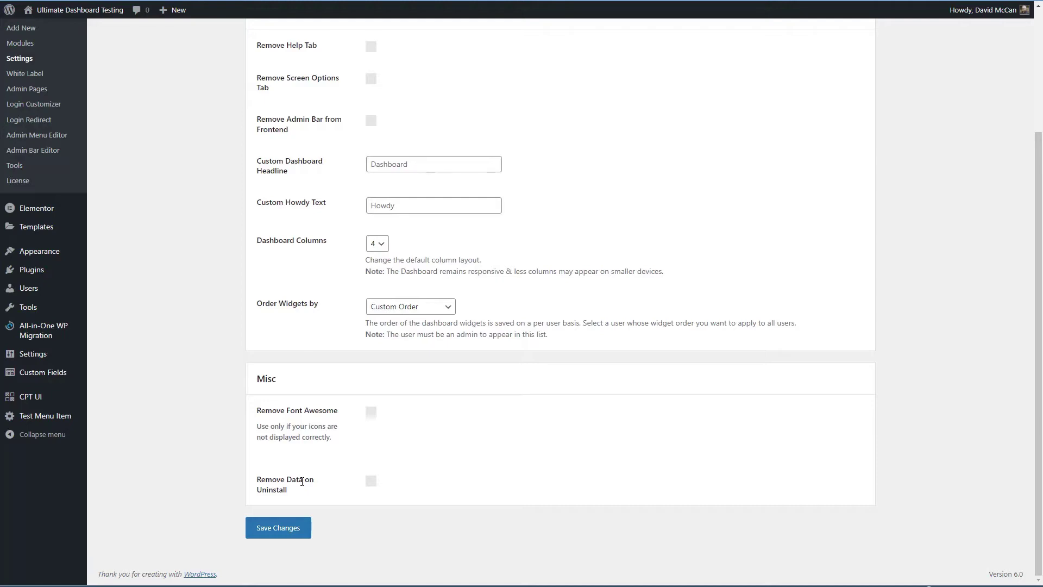
scroll(302, 481, "up", 3)
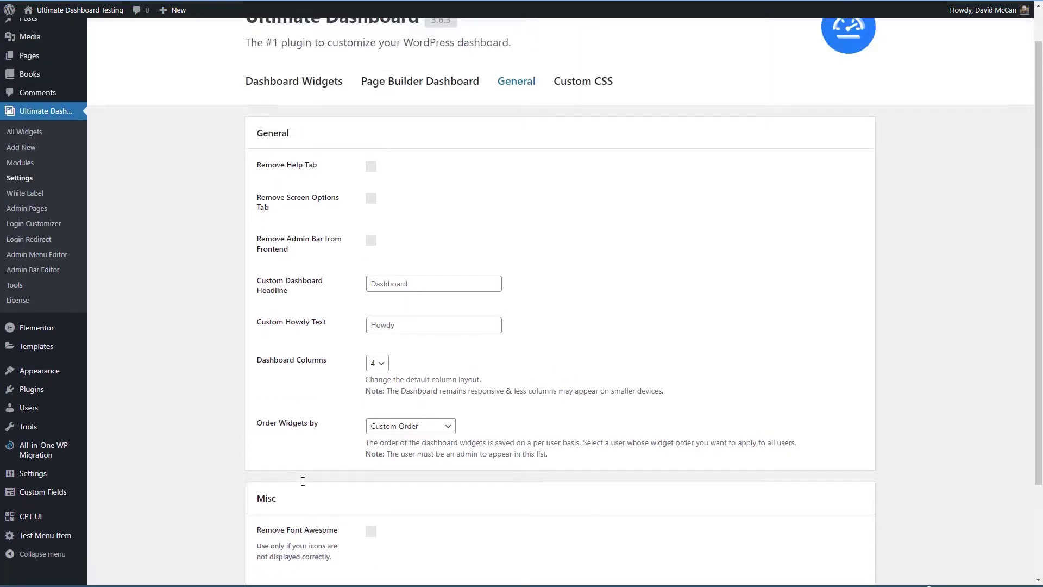
- Examine the Custom CSS settings for the dashboard, admin area and login screen
left_click(582, 126)
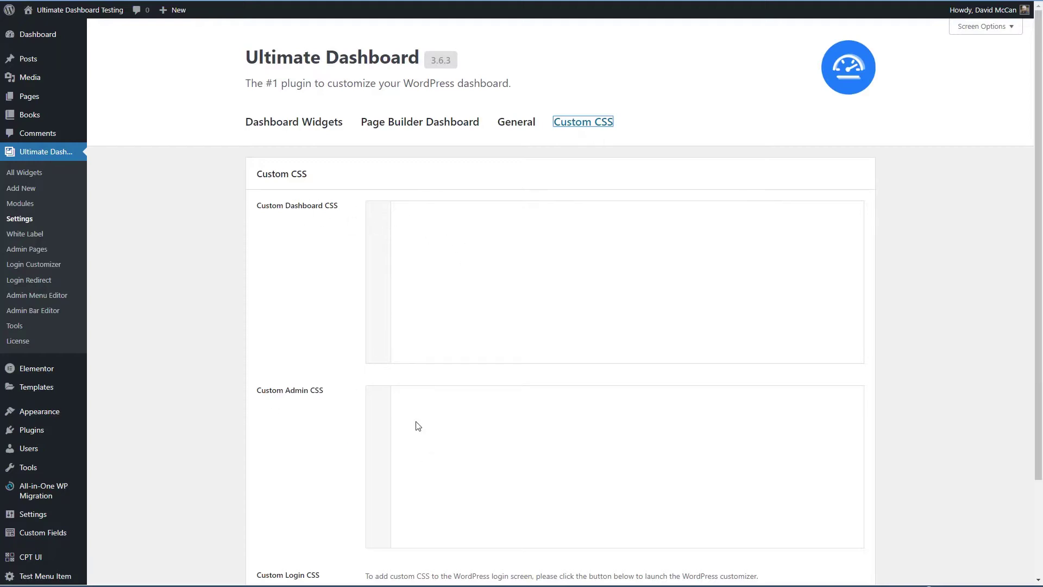
scroll(418, 425, "down", 1)
scroll(418, 425, "down", 1)
scroll(366, 522, "up", 1)
- Start a new dashboard widget and review its widget types, position, priority and user access options
left_click(28, 173)
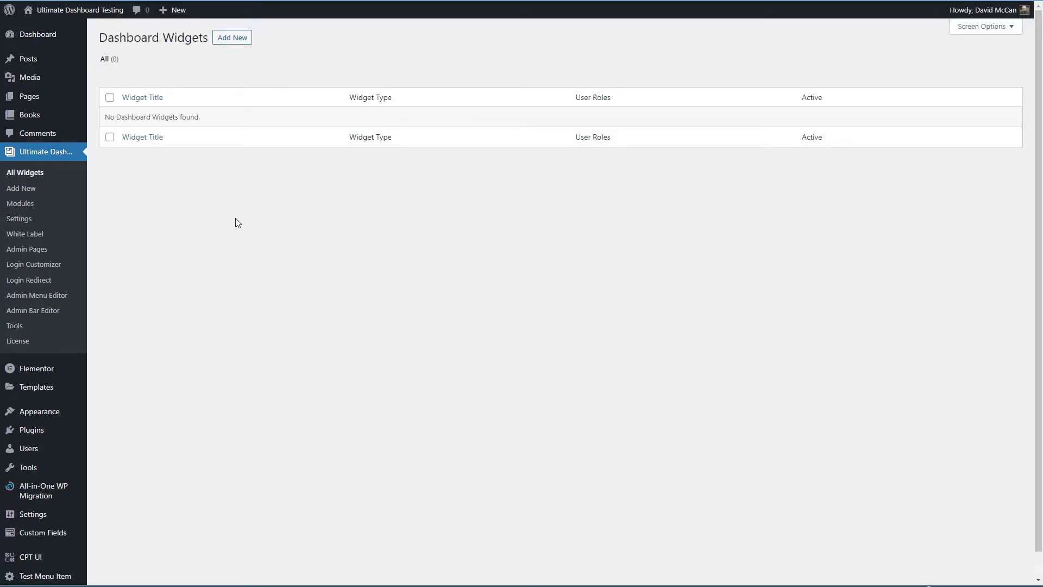
left_click(232, 39)
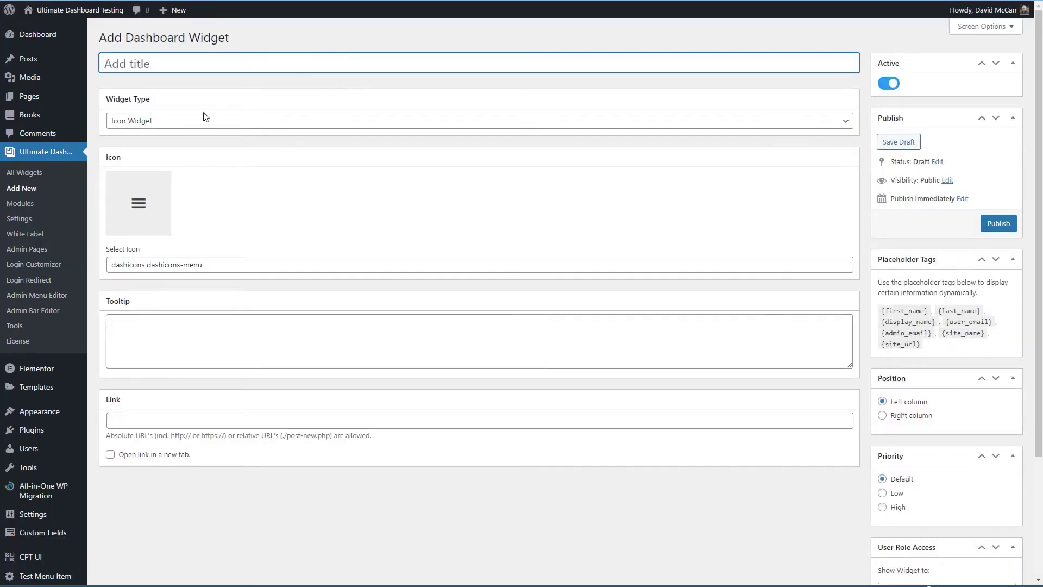
left_click(185, 120)
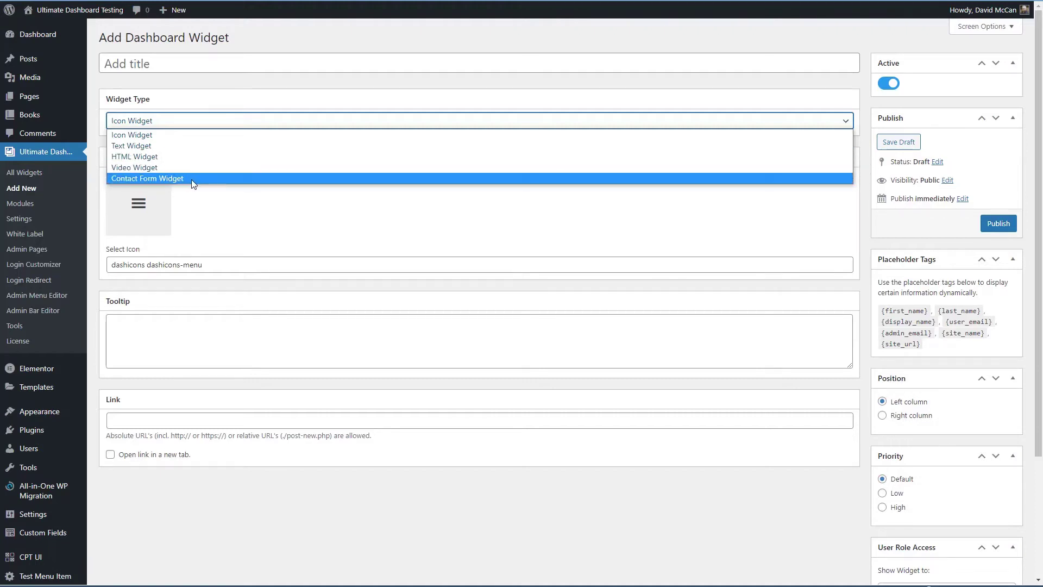
left_click(250, 206)
scroll(841, 214, "down", 3)
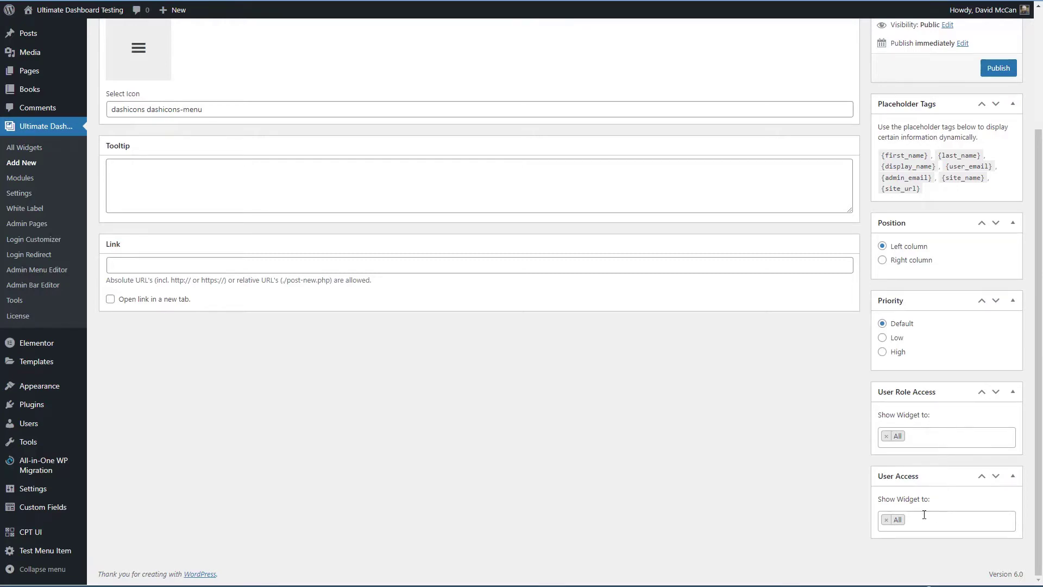
scroll(442, 210, "up", 3)
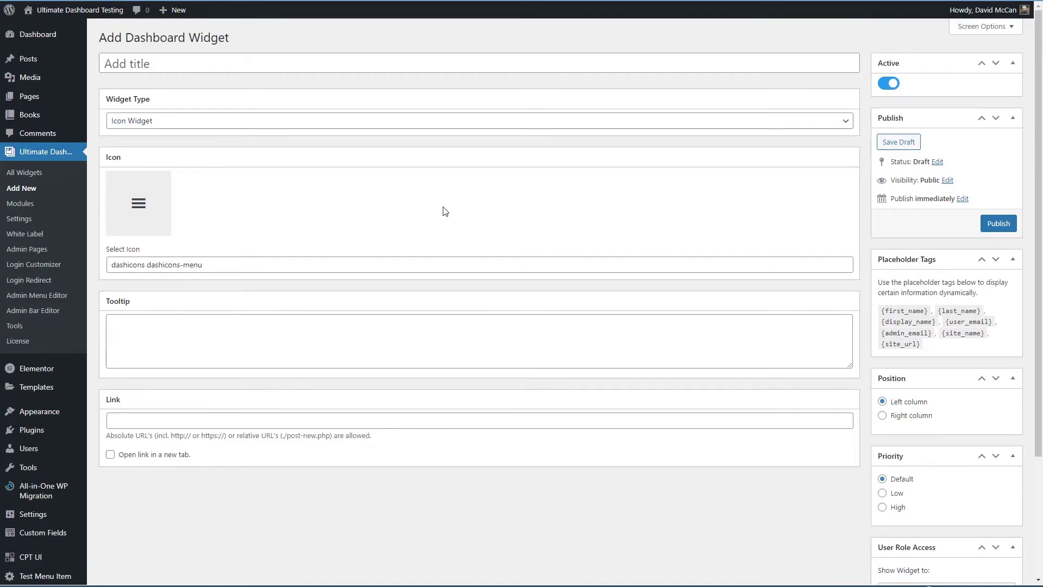
- Set the widget type to HTML Widget and title it "Hello {first_name}" using the first-name placeholder tag
left_click(186, 123)
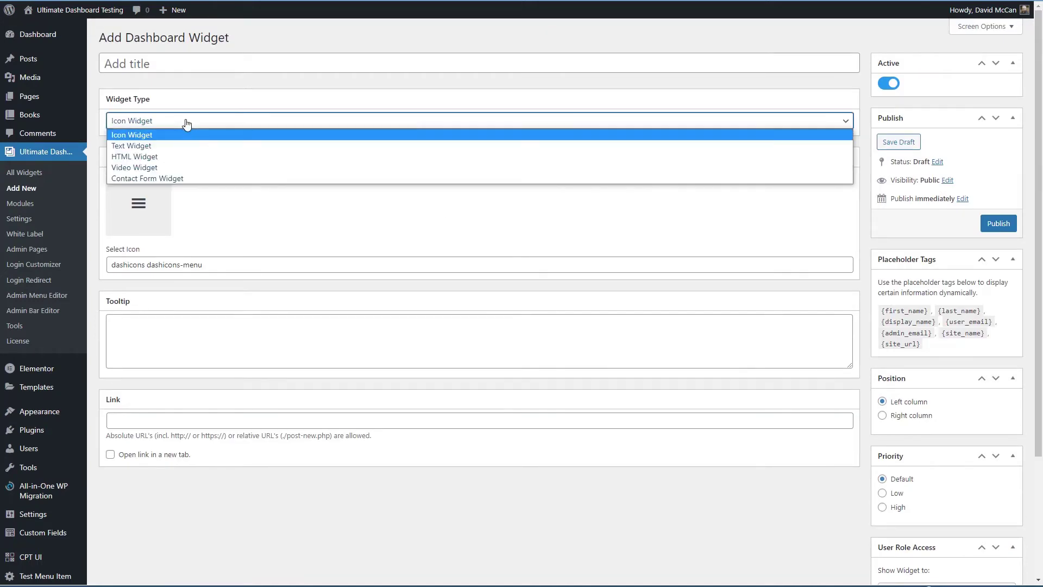
left_click(144, 155)
left_click(211, 156)
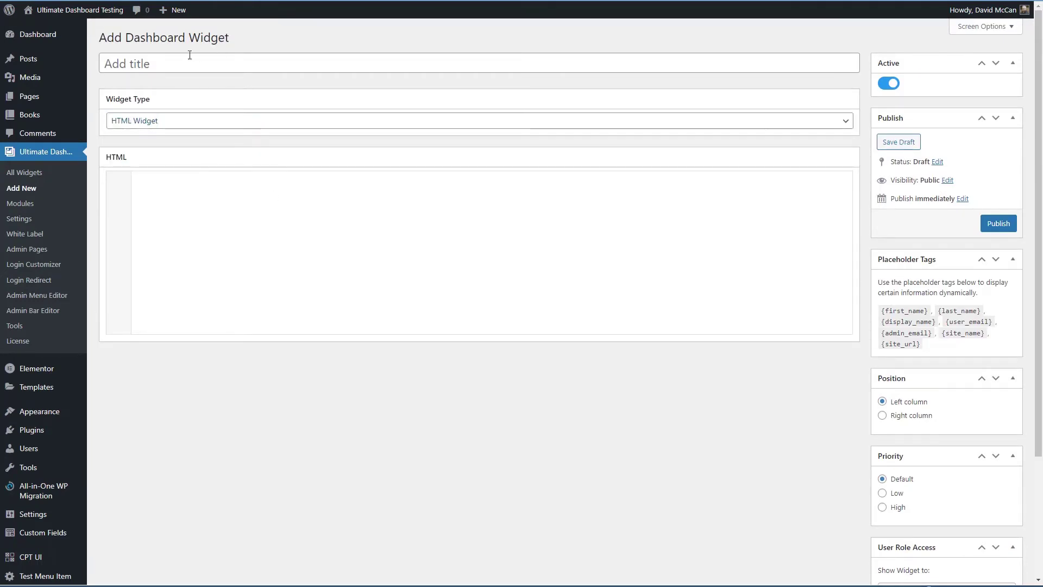
left_click(183, 61)
type("Hello")
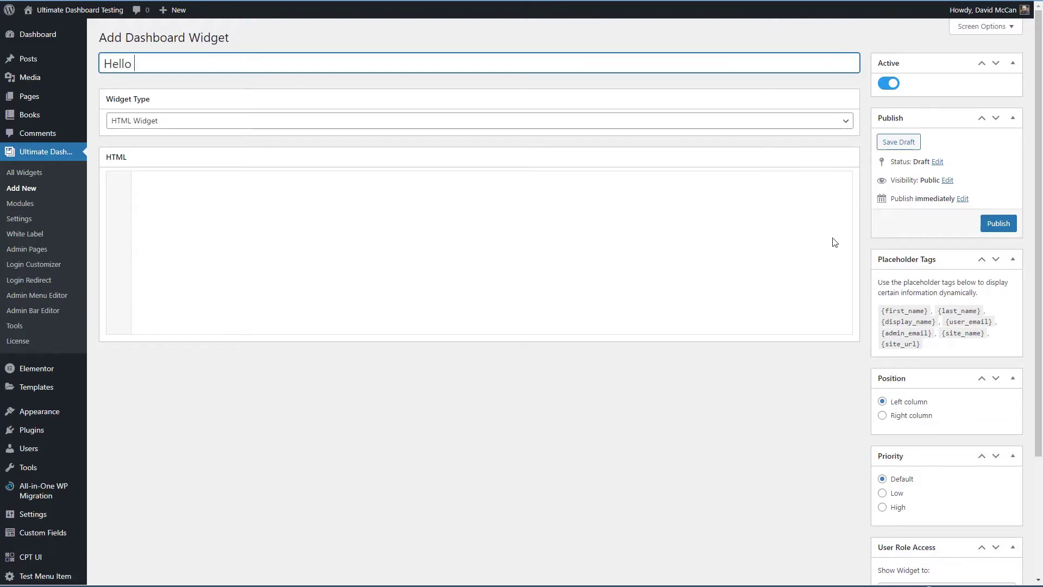
left_click_drag(881, 311, 929, 310)
key("ctrl+c")
left_click(198, 63)
key("ctrl+v")
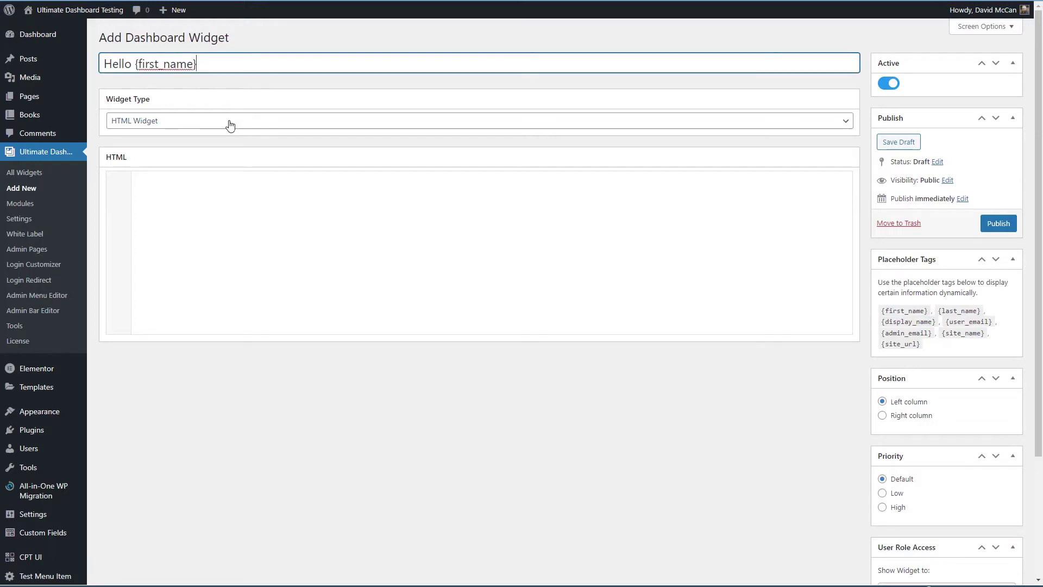
- Copy the HTML block from "Welcome to {site_name}" through the phone line in the text editor and paste it into the widget's HTML content
key("alt+Tab")
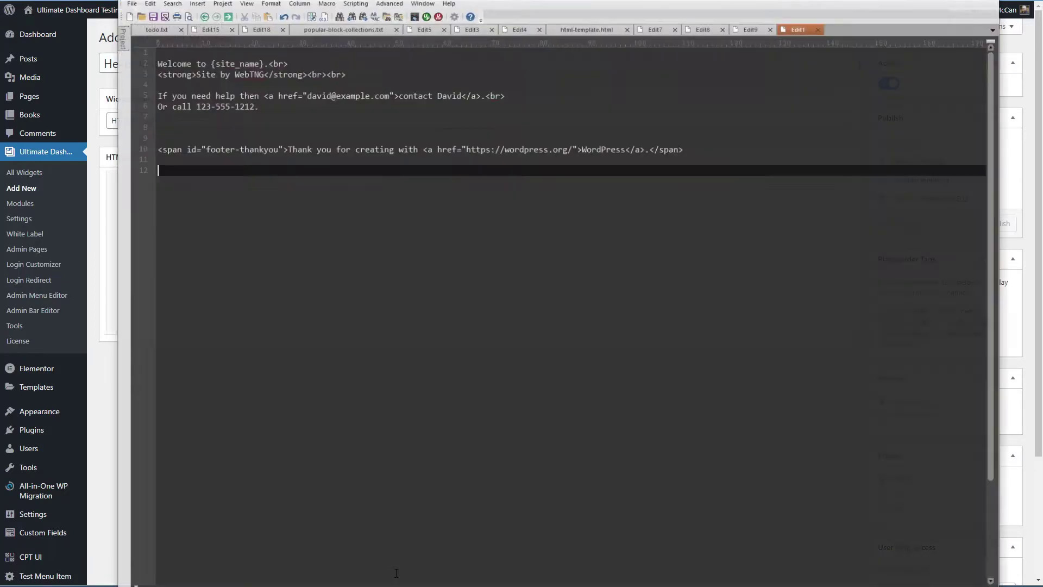
left_click_drag(268, 100, 131, 58)
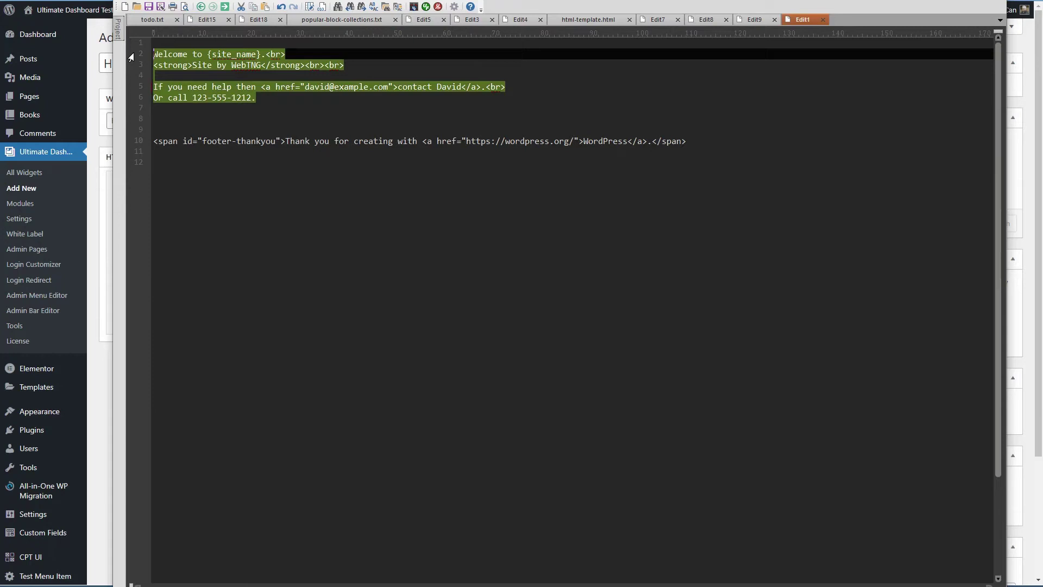
key("ctrl+c")
key("alt+Tab")
left_click(198, 209)
key("ctrl+v")
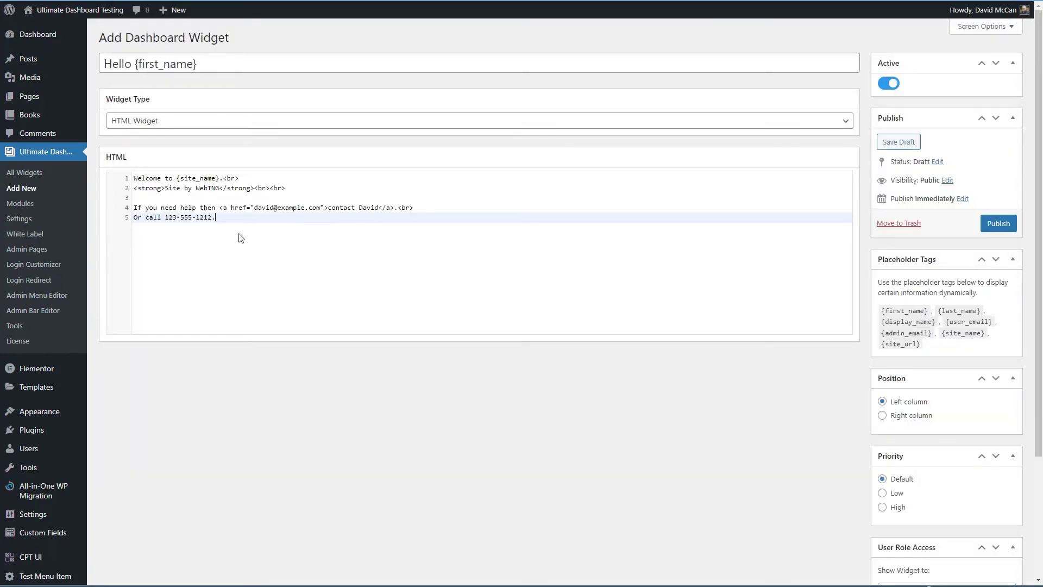
- Insert "mailto:" before the e-mail address in the widget's contact link
left_click(255, 207)
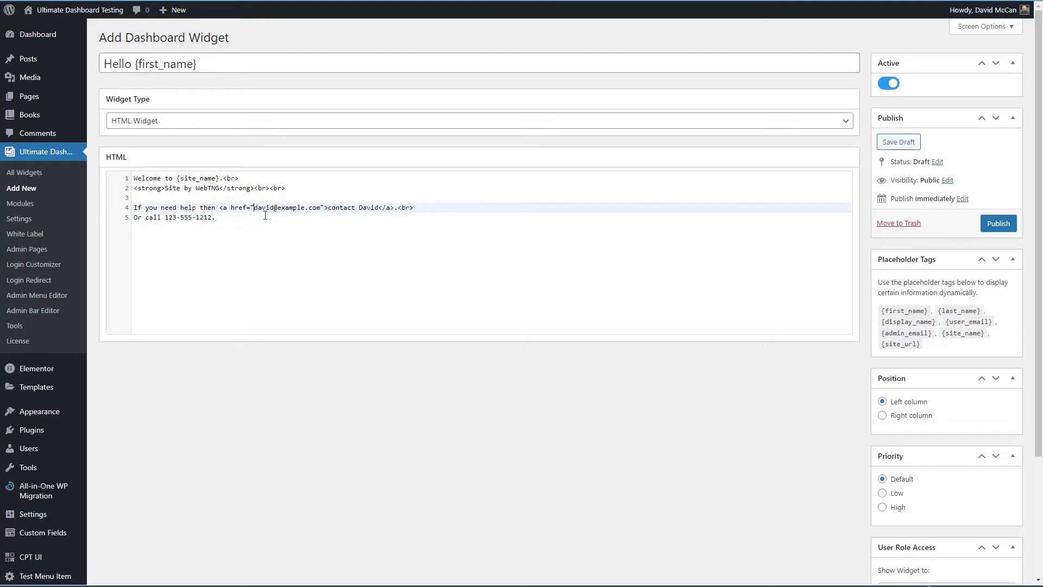
type("mailto")
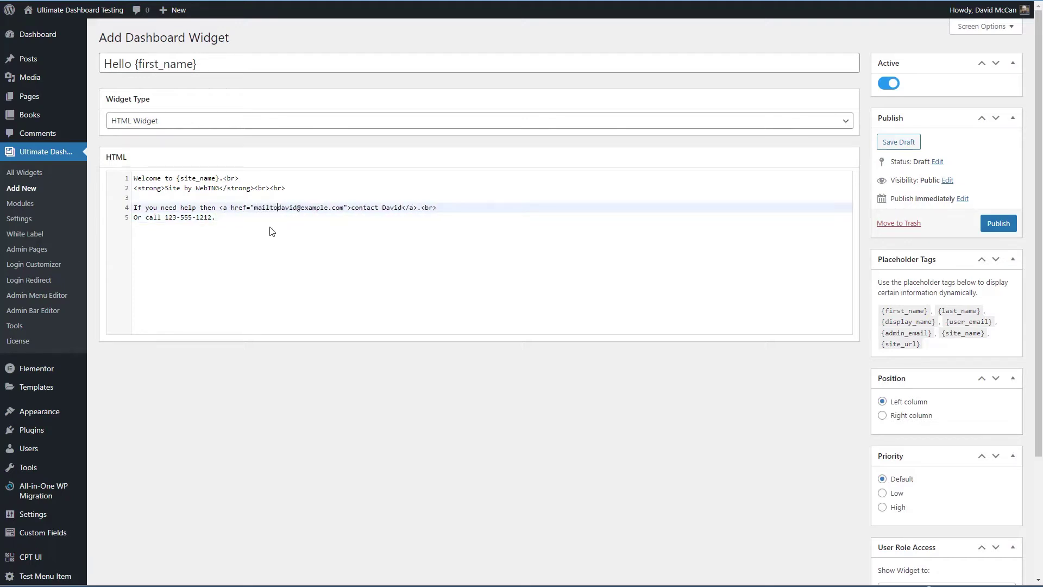
type(":")
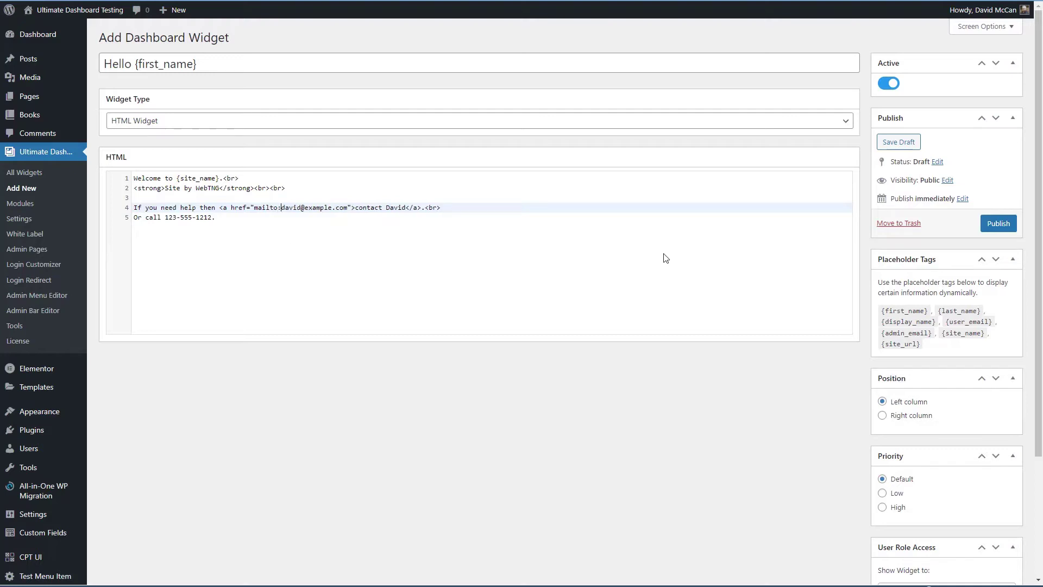
- Set the widget's priority to High and publish it, then view the dashboard home
left_click(882, 508)
left_click(992, 225)
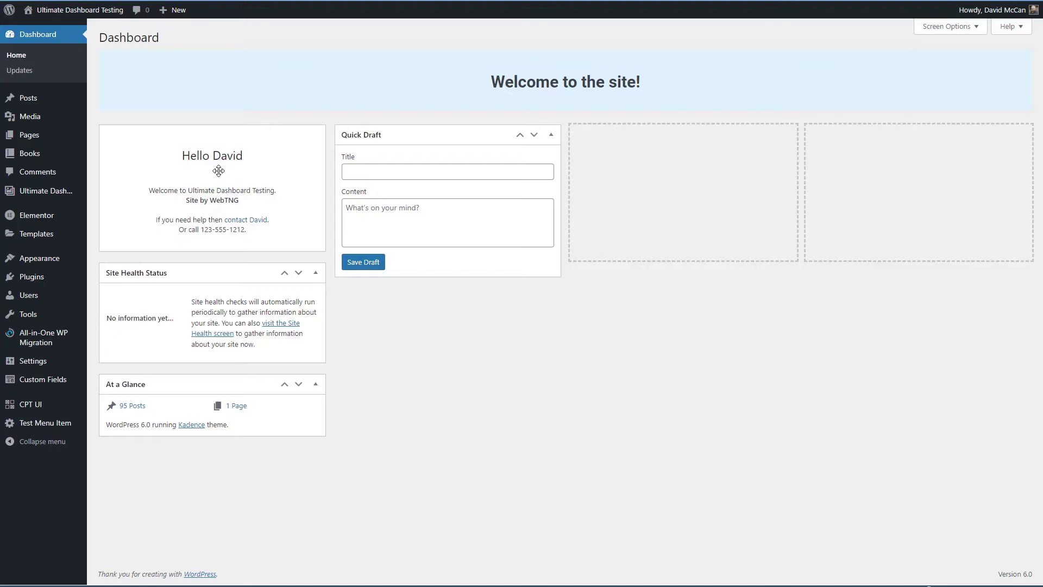
- Start another dashboard widget of type Contact Form Widget titled "Get Help"
mouse_move(64, 197)
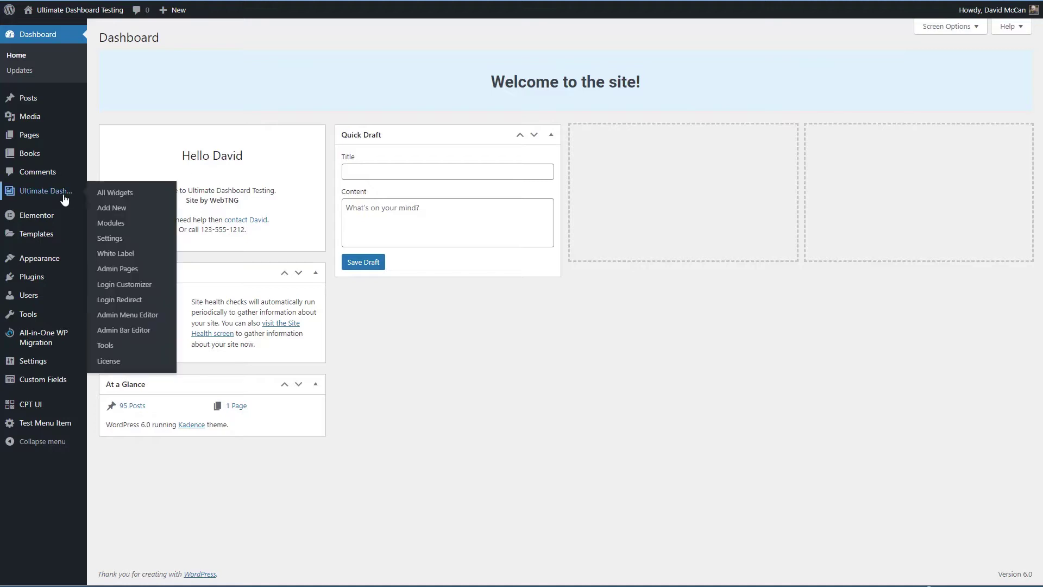
left_click(113, 208)
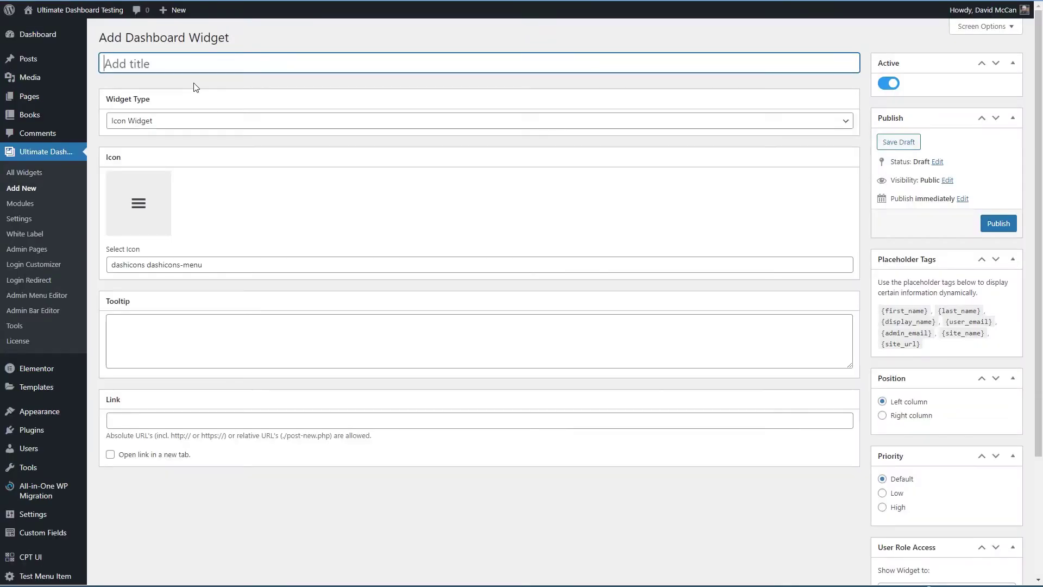
left_click(172, 127)
left_click(187, 178)
left_click(161, 64)
type("Get H")
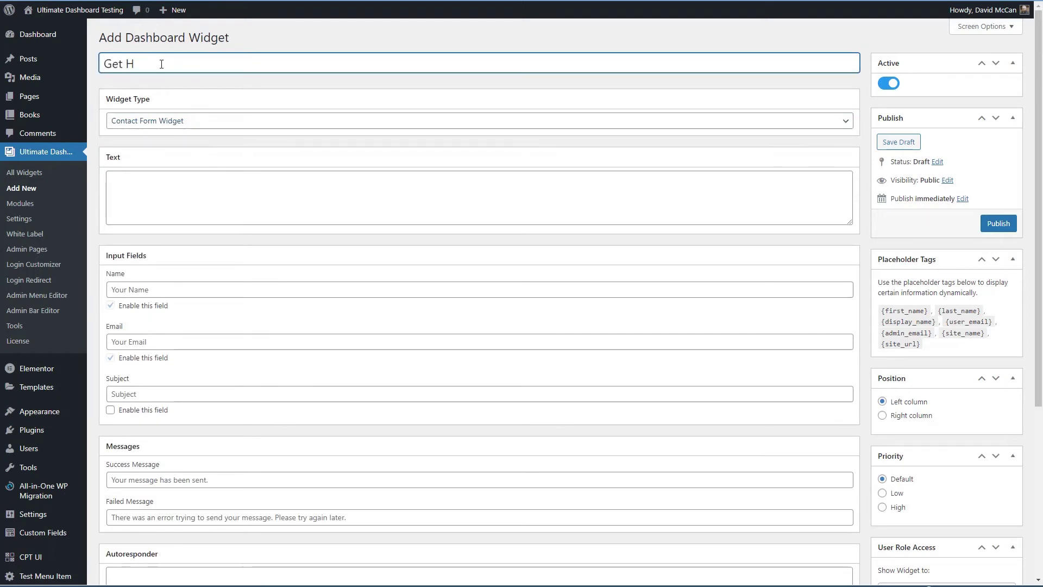
type("elp")
- Enter "This site is under maintenance. Use the form below for help." as the contact form's text
left_click(174, 195)
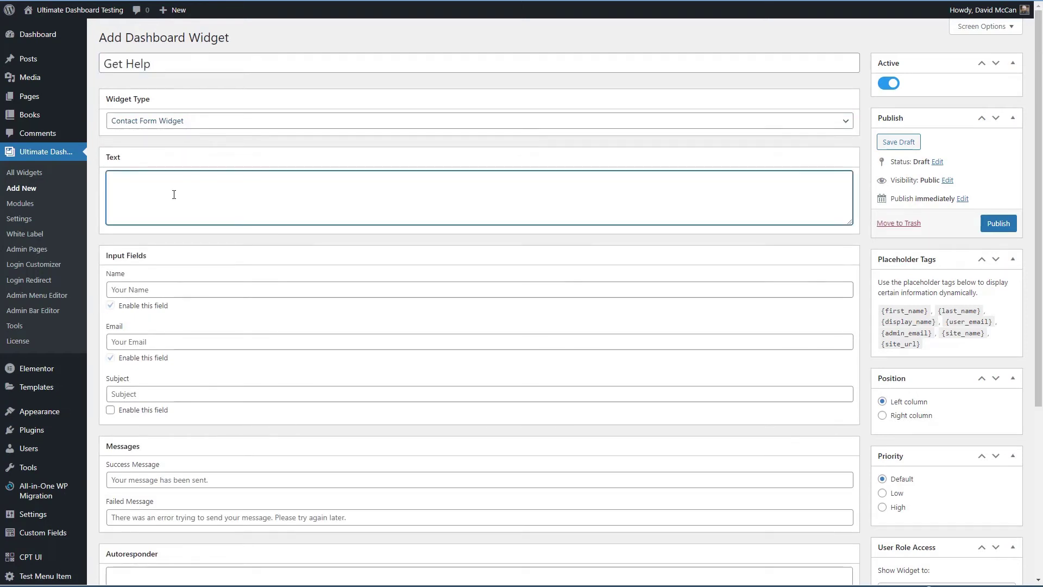
type("This site is und")
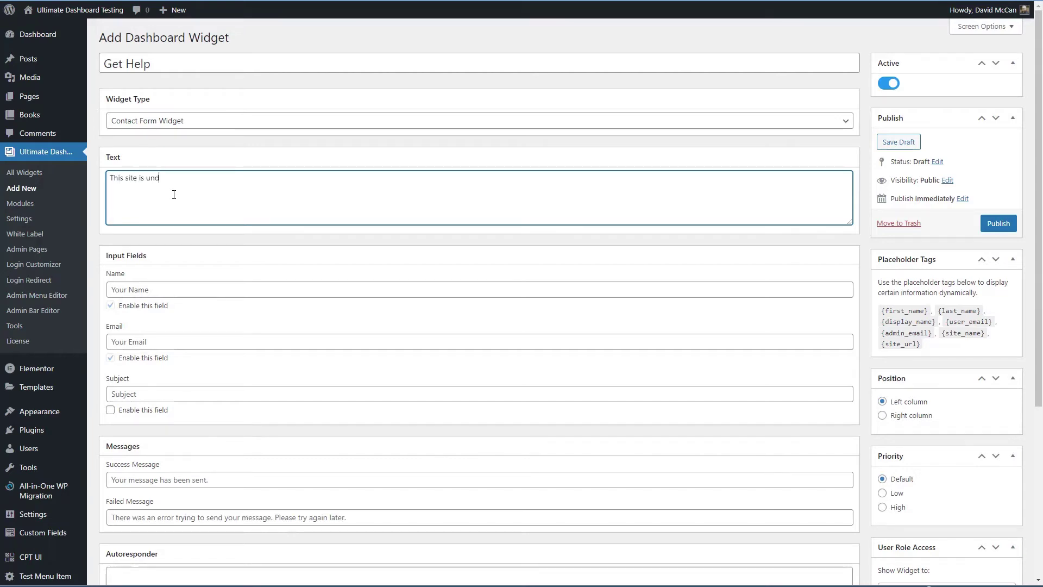
type("er maintenance.  Use ")
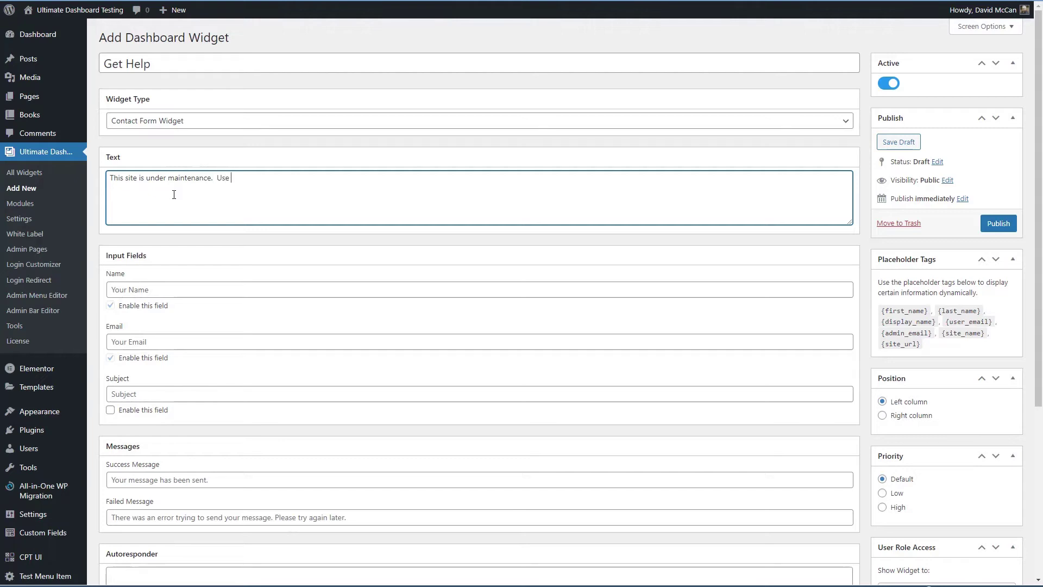
type("the form belo")
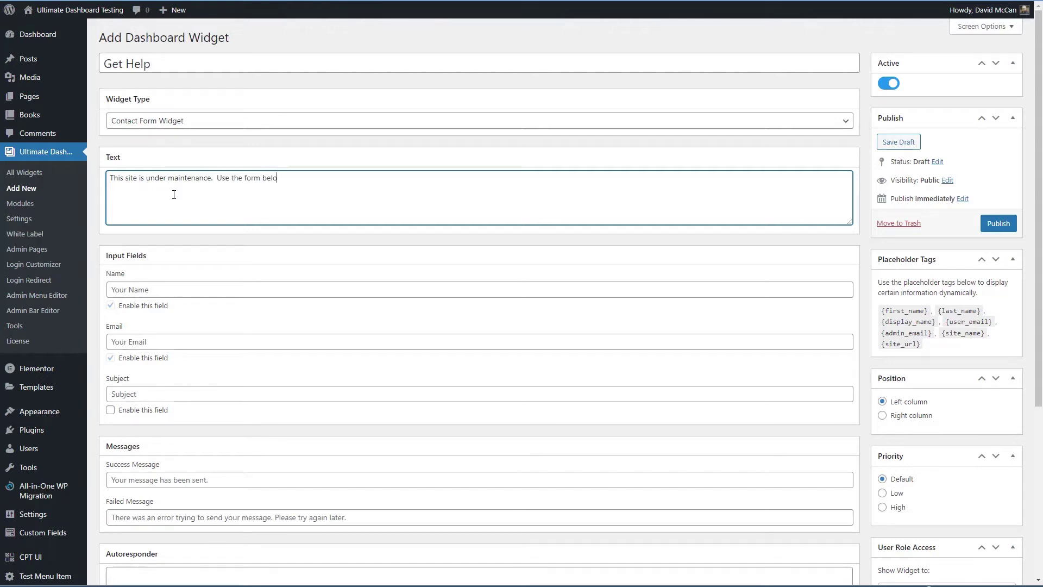
type("w for help.")
- Enable the Subject input field on the contact form
scroll(148, 289, "down", 1)
scroll(151, 260, "down", 1)
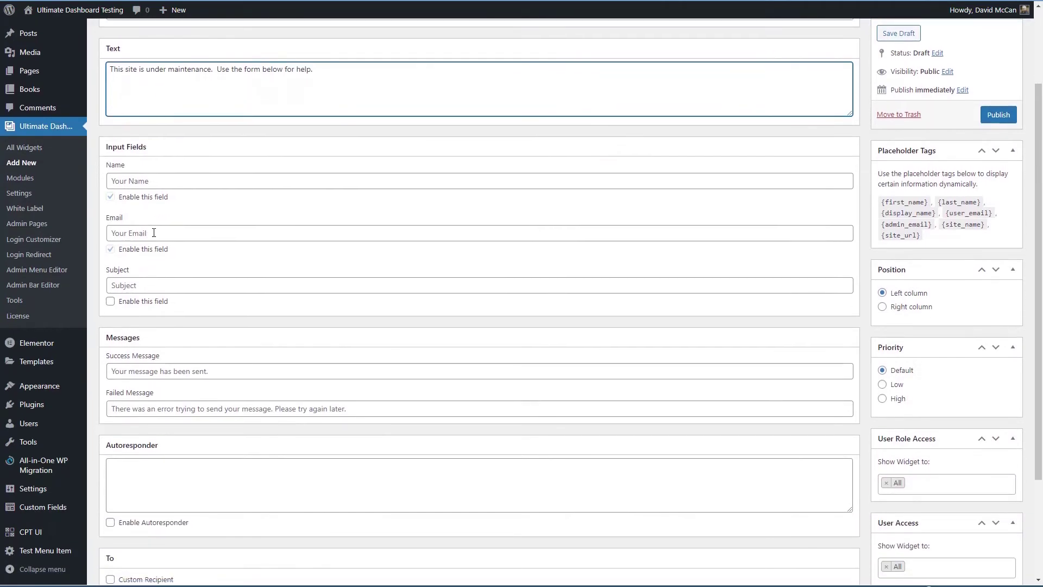
left_click(111, 301)
- Enable the autoresponder with the message "You request was sent." and turn on the custom recipient option
scroll(121, 253, "down", 2)
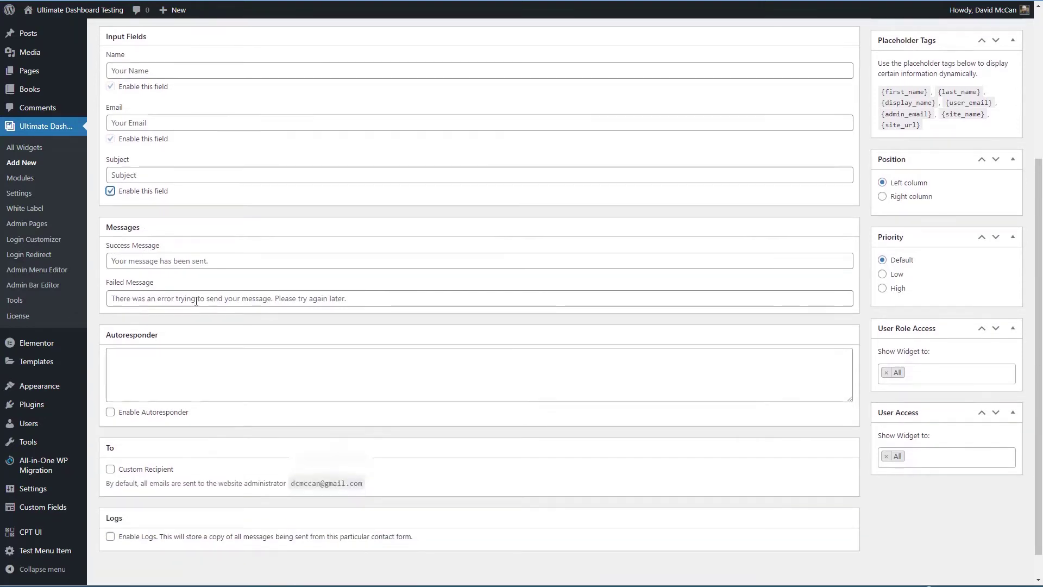
scroll(158, 321, "down", 1)
left_click(153, 326)
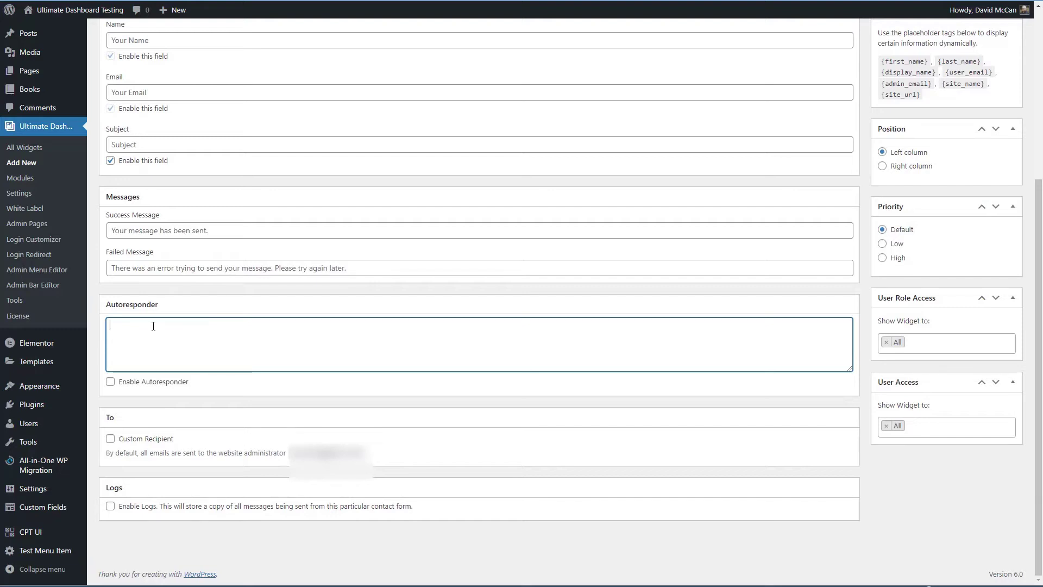
type("You request was sent.")
left_click(110, 382)
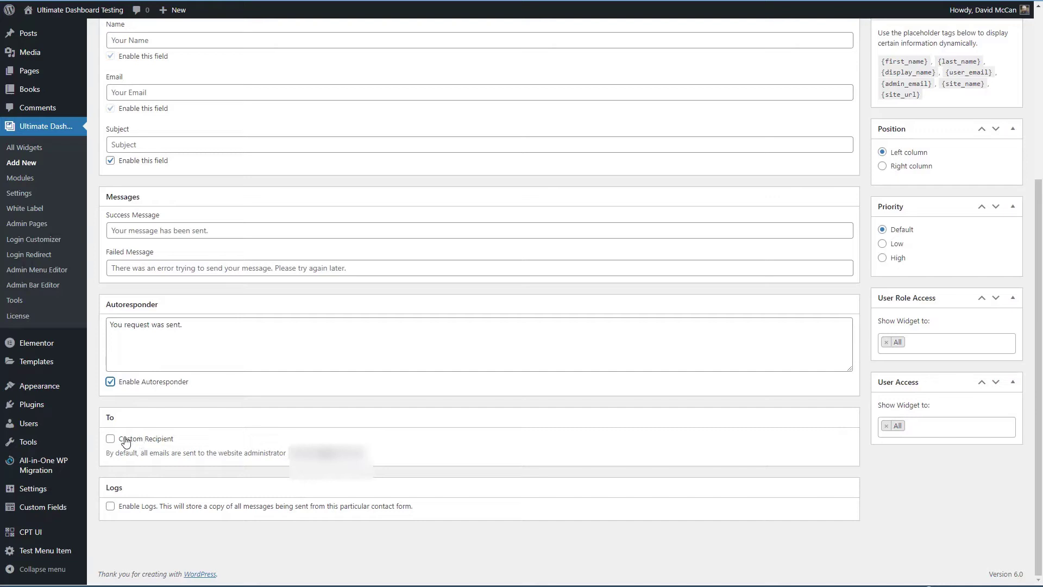
left_click(110, 439)
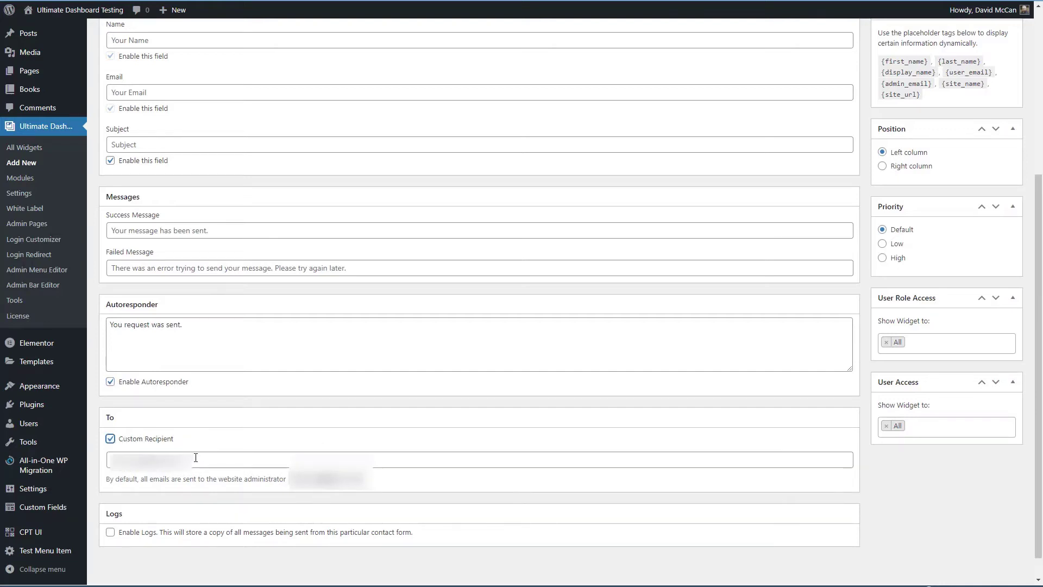
- Enter the custom recipient's e-mail address for the contact form and enable logs of its sent messages
left_click(195, 458)
type("david@example.com")
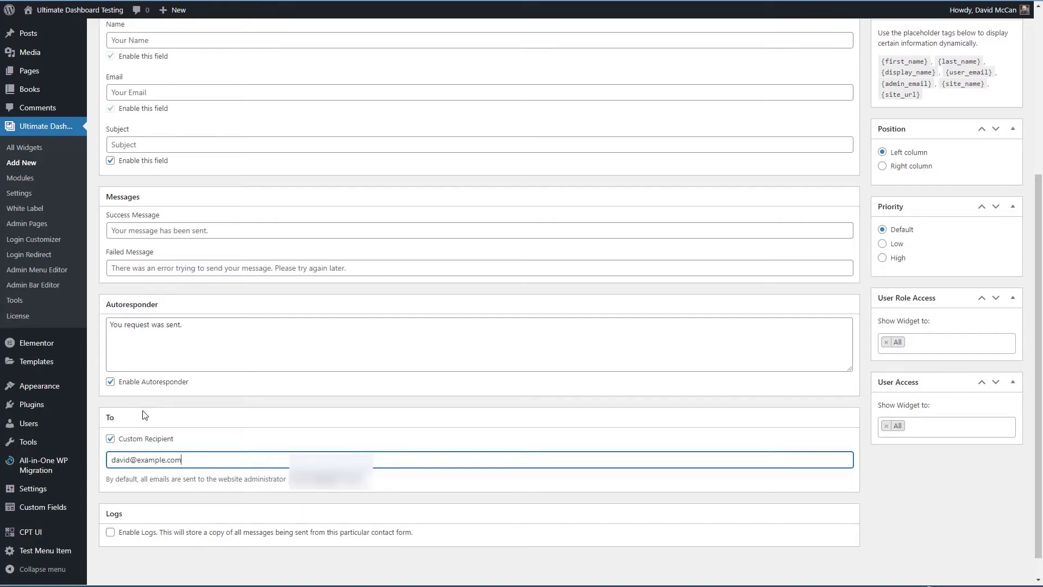
left_click(111, 533)
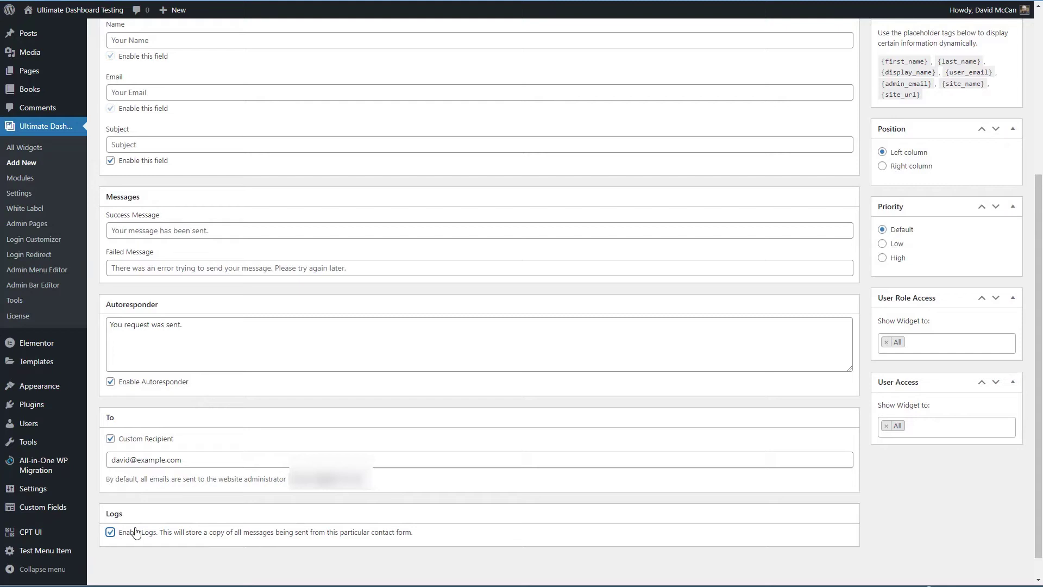
- Publish the Get Help widget with High priority in the right column and view it on the dashboard
left_click(883, 258)
scroll(884, 262, "up", 2)
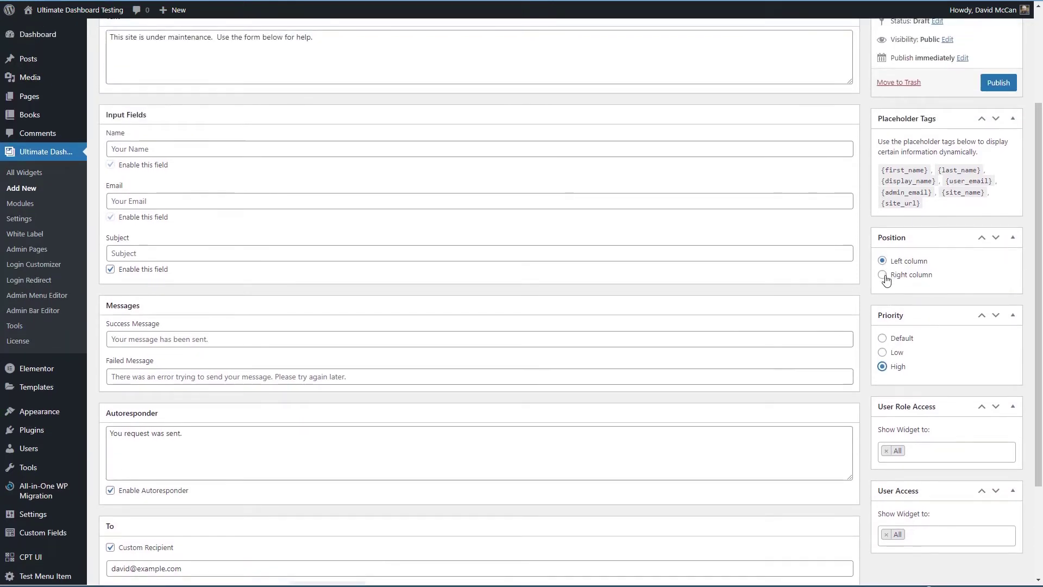
left_click(883, 276)
left_click(1000, 84)
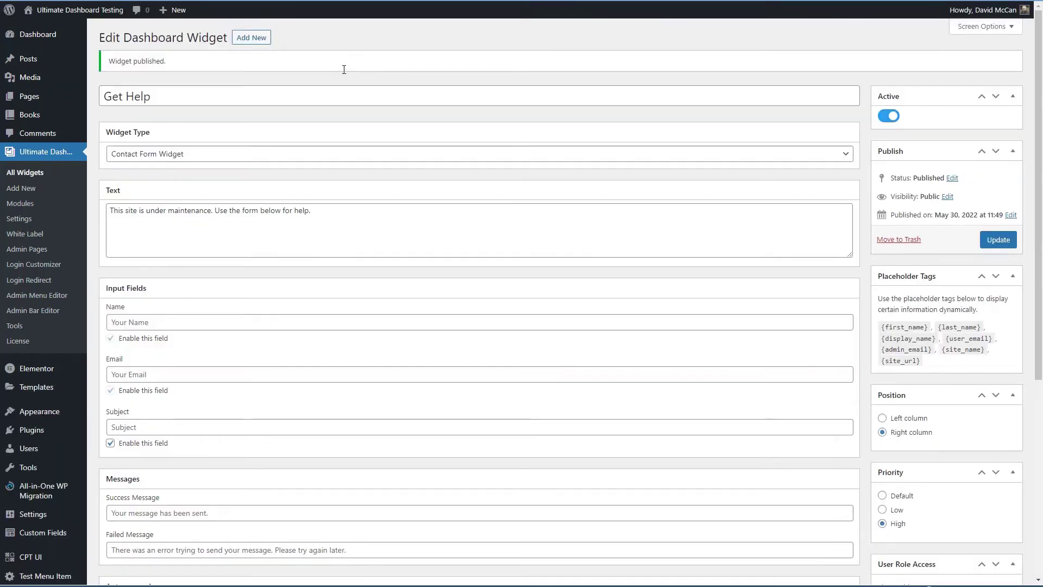
left_click(119, 38)
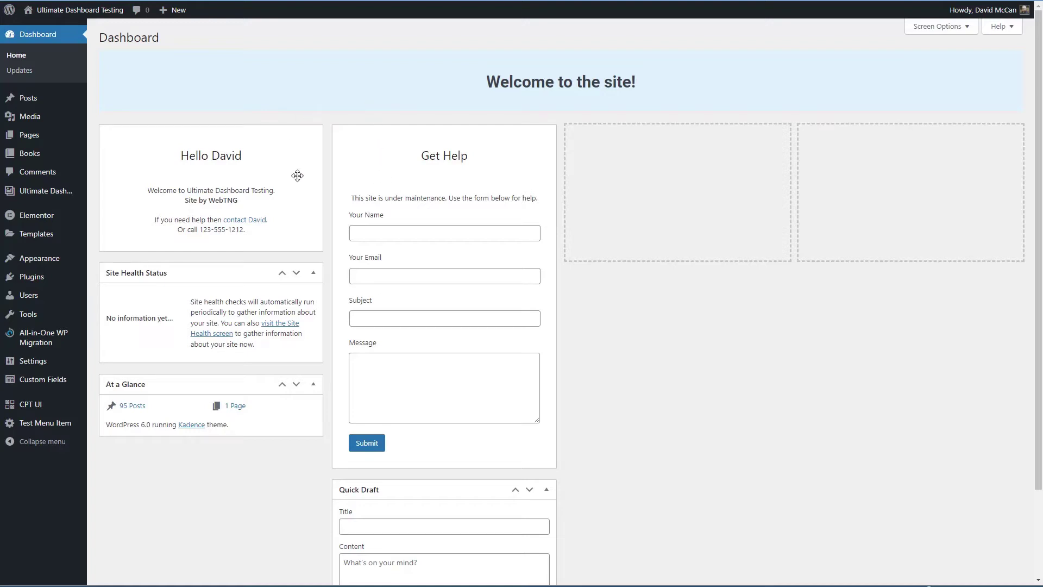
- Open the White Label settings and enable WordPress admin branding
mouse_move(58, 196)
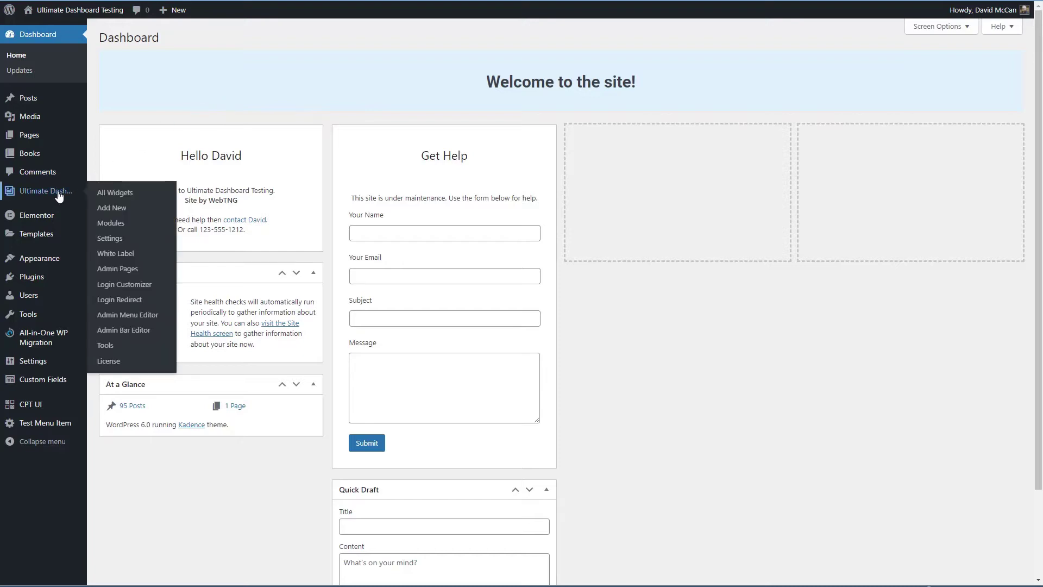
left_click(109, 255)
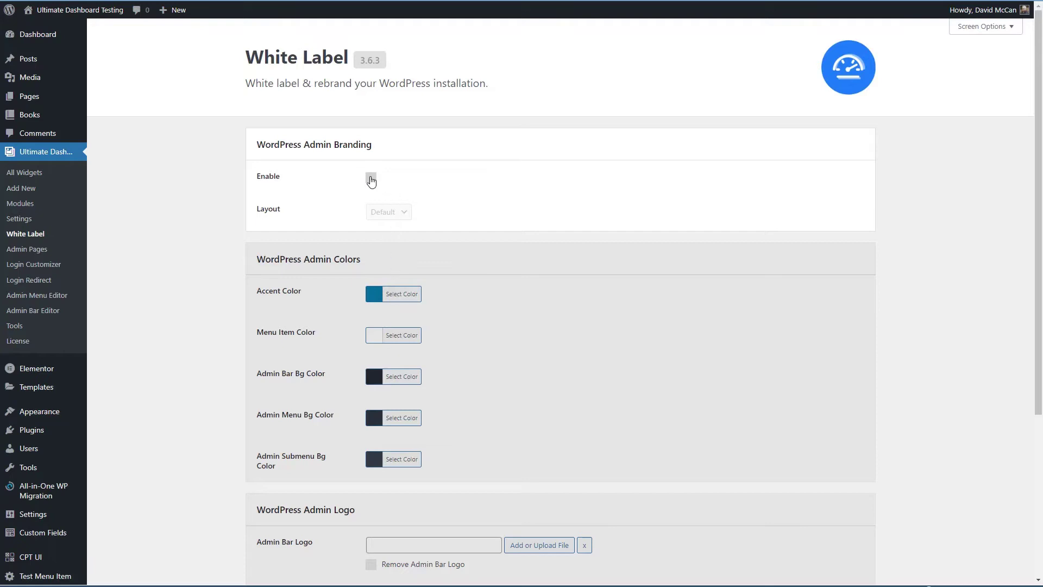
left_click(372, 179)
scroll(206, 188, "down", 3)
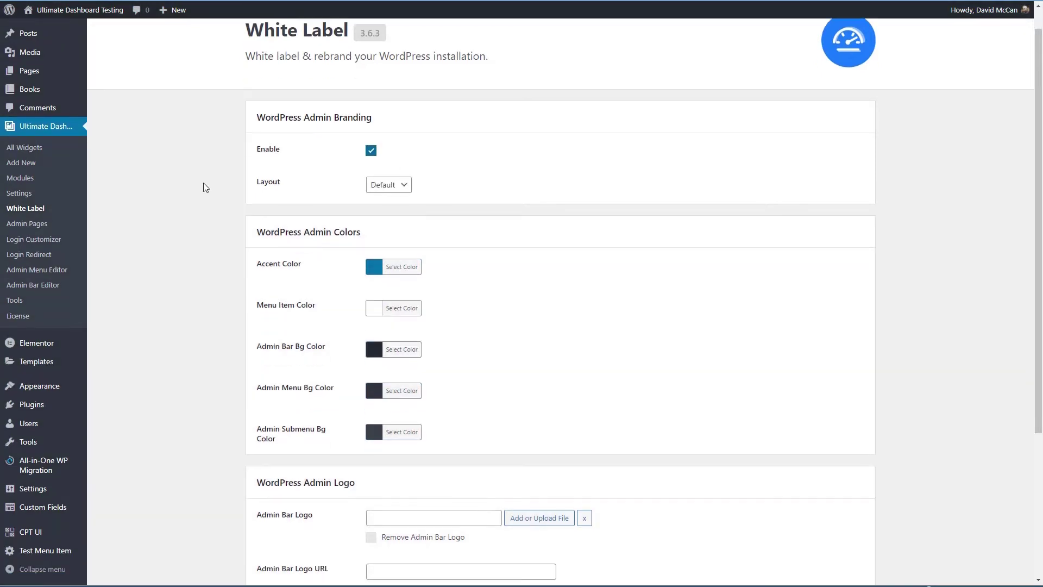
- Switch to the text editor, reword the footer-thankyou span to "This is a custom message" before the WordPress link, and save it as the White Label Footer Text
scroll(205, 187, "down", 1)
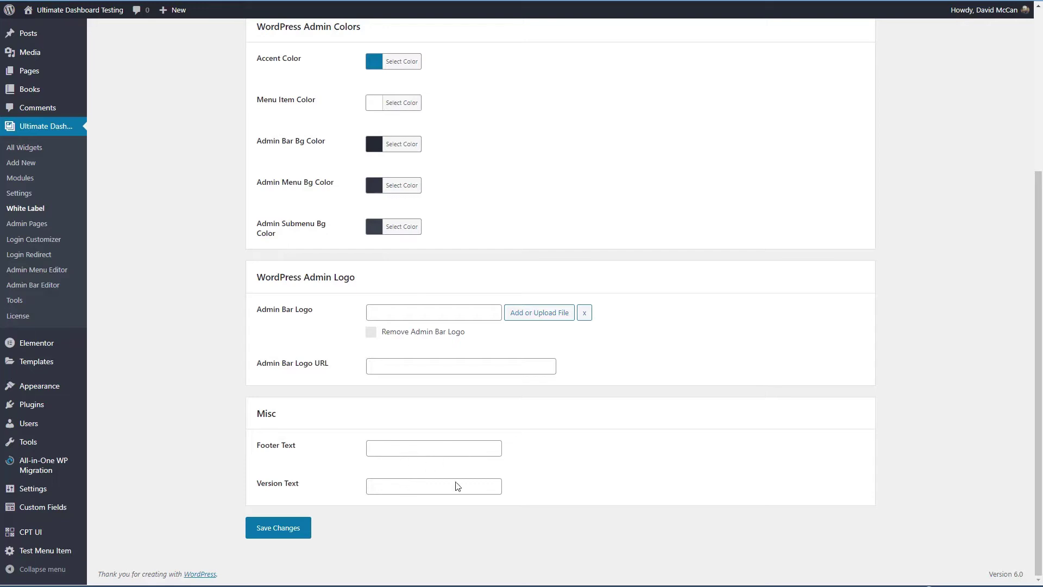
key("alt+Tab")
left_click(208, 151)
key("shift+Up")
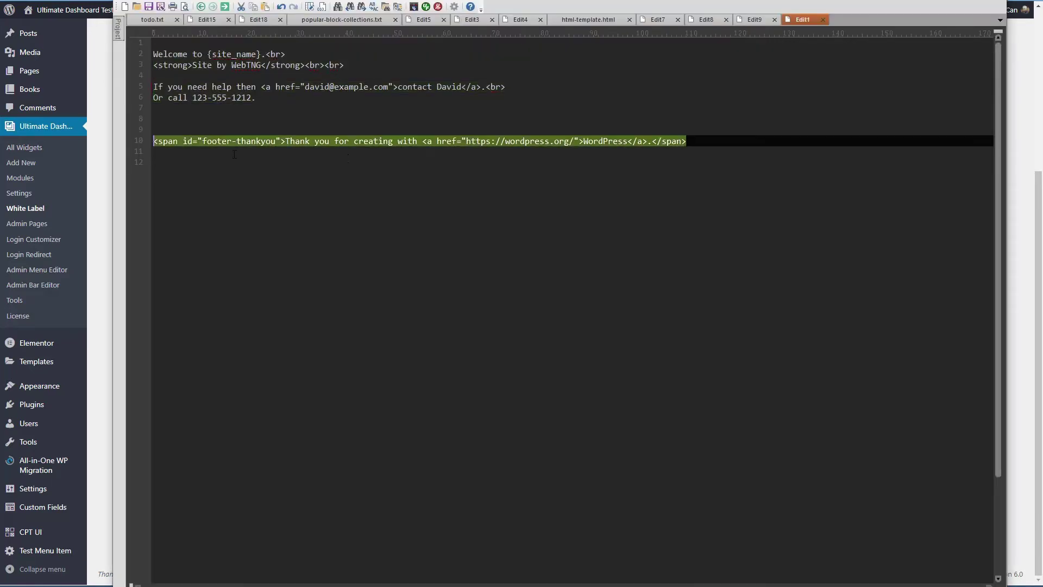
left_click(344, 154)
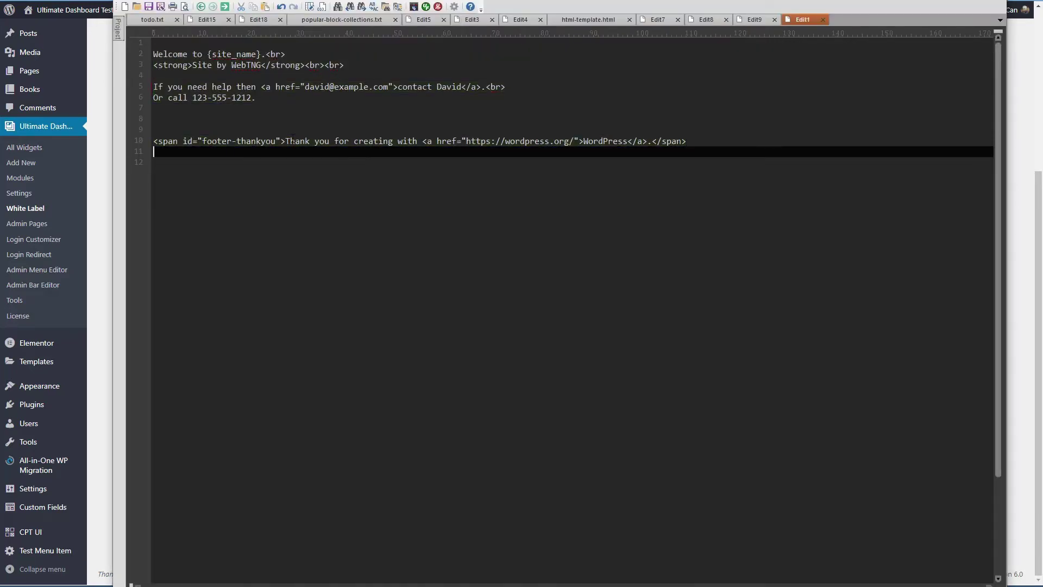
left_click_drag(285, 141, 416, 141)
type("This is a custo")
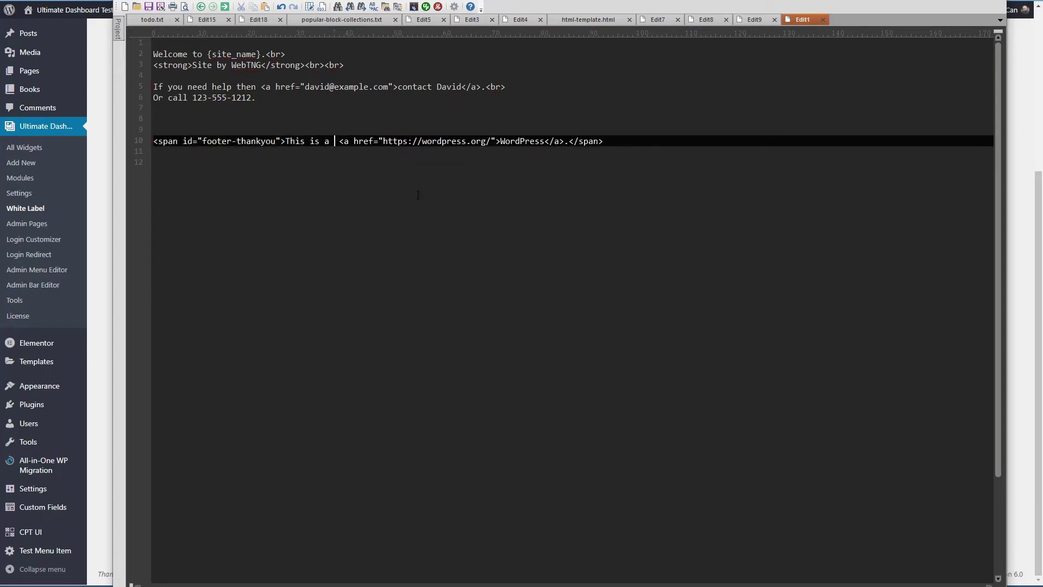
type("m ")
type("message")
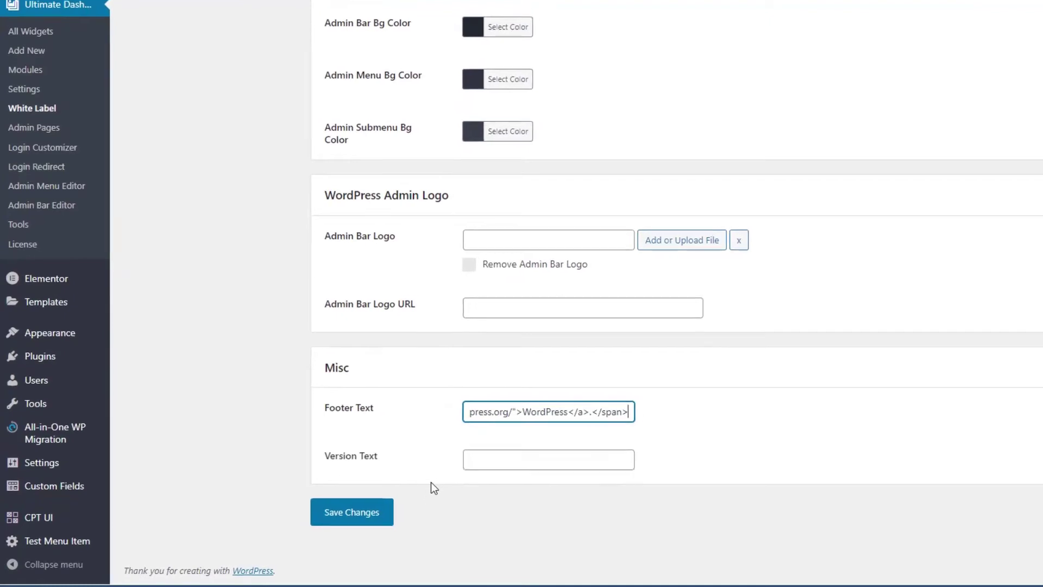
left_click(364, 508)
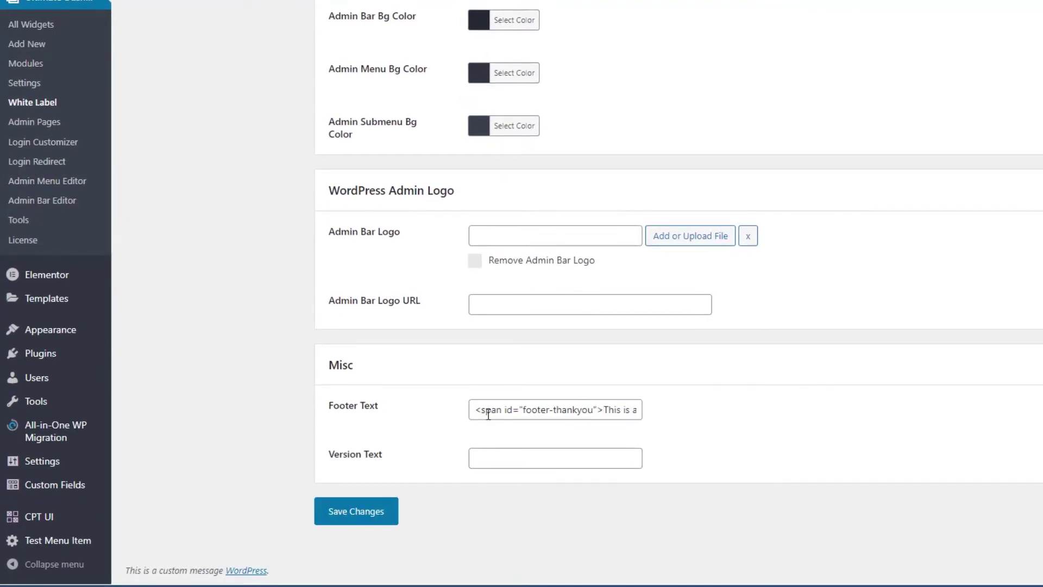
- Clear the custom Footer Text and save the White Label settings
left_click_drag(468, 412, 677, 418)
key("BackSpace")
left_click(353, 513)
scroll(230, 407, "down", 4)
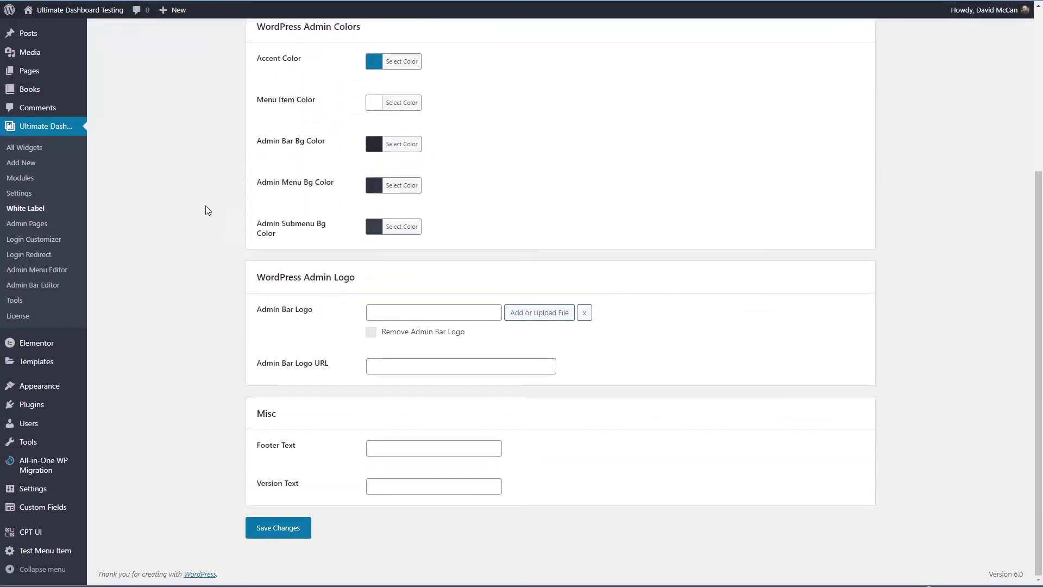
- Try red #ed2b00 as the admin Accent Color and restore its default color
mouse_move(10, 13)
scroll(396, 332, "up", 4)
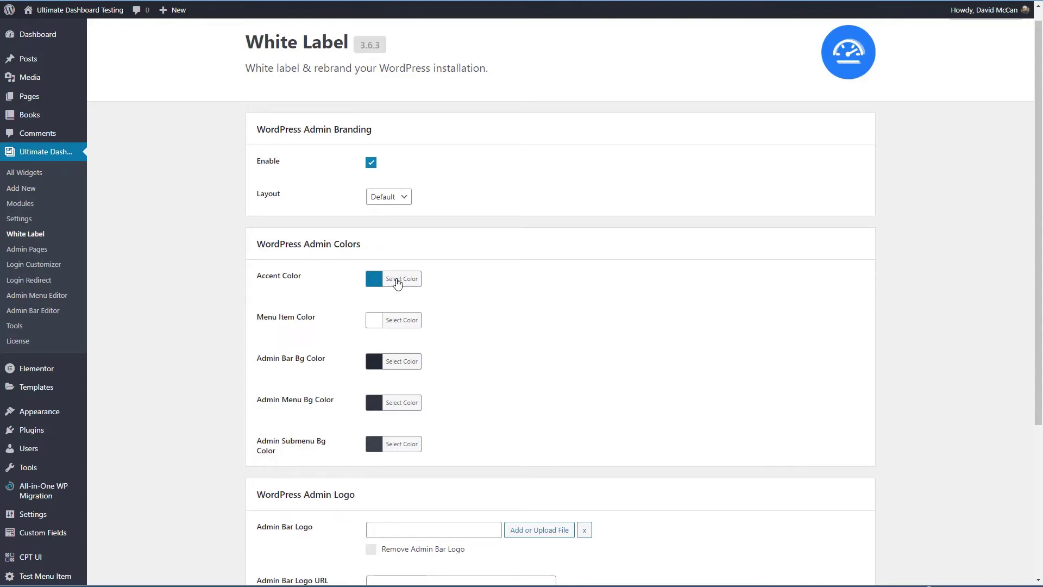
left_click(397, 283)
left_click(373, 306)
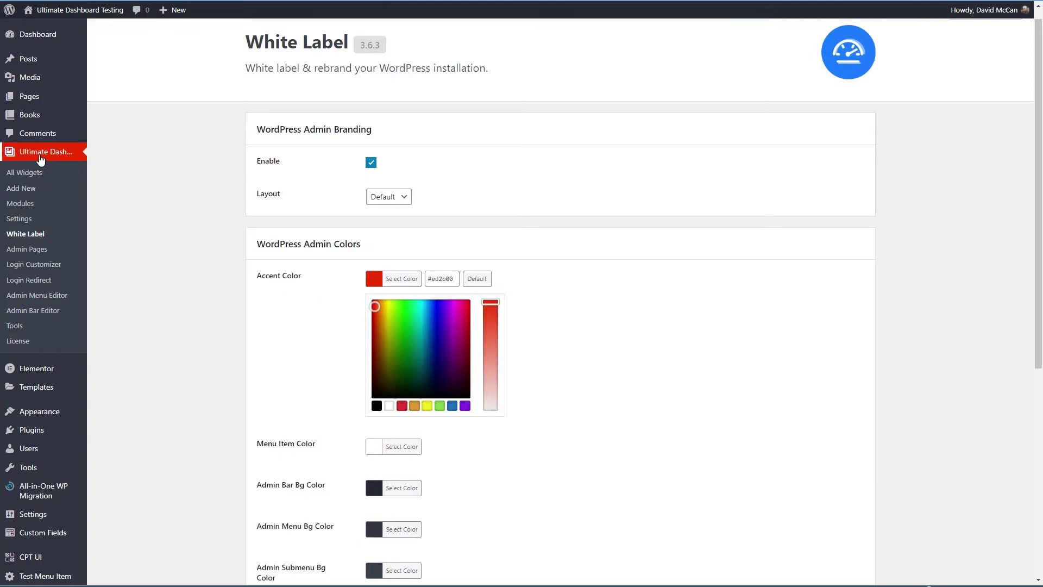
left_click(477, 279)
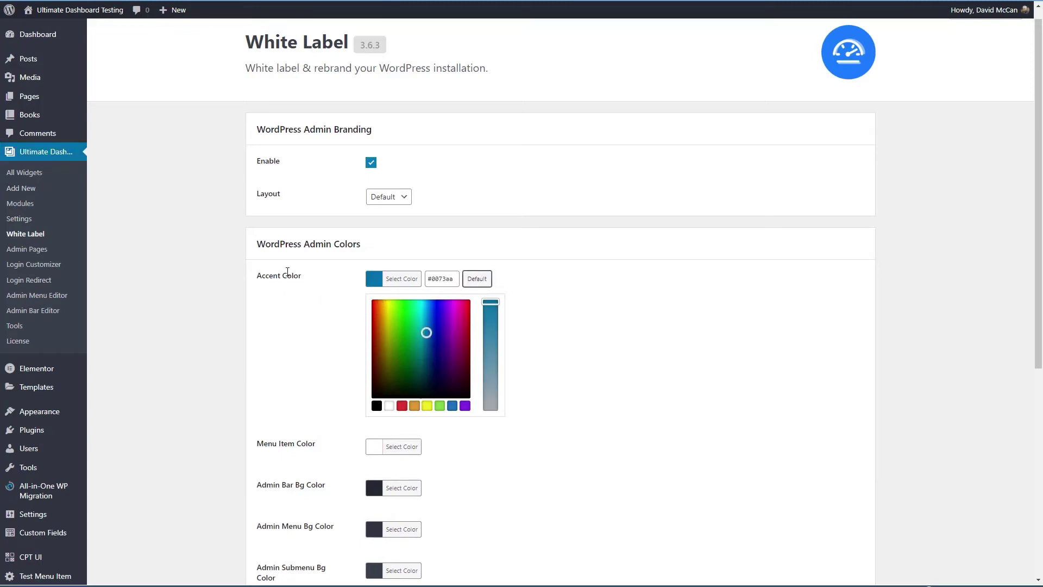
left_click(218, 248)
- Preview the Modern admin branding layout and set the layout back to Default
scroll(218, 247, "up", 1)
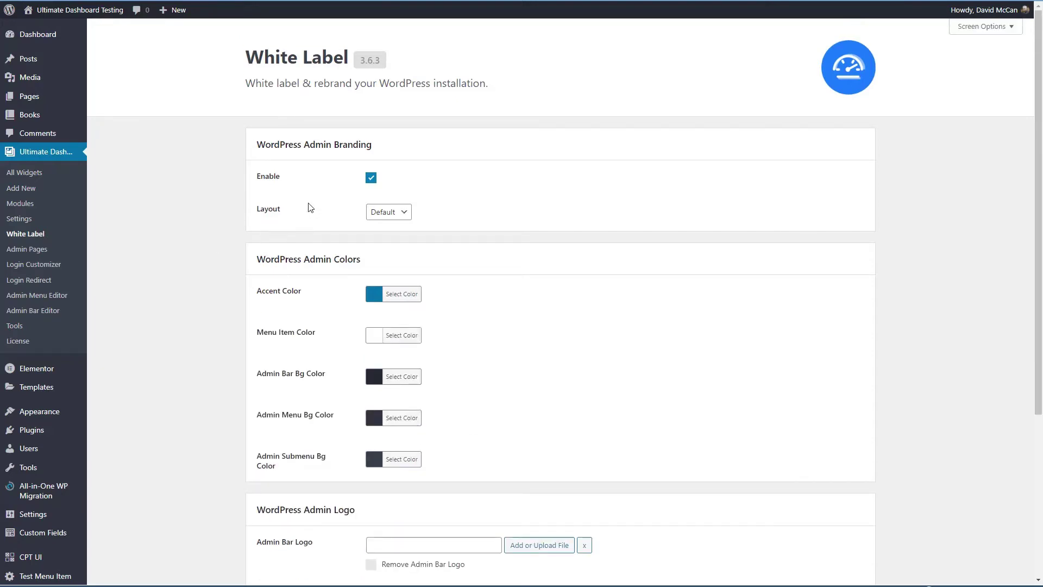
left_click(387, 215)
left_click(386, 237)
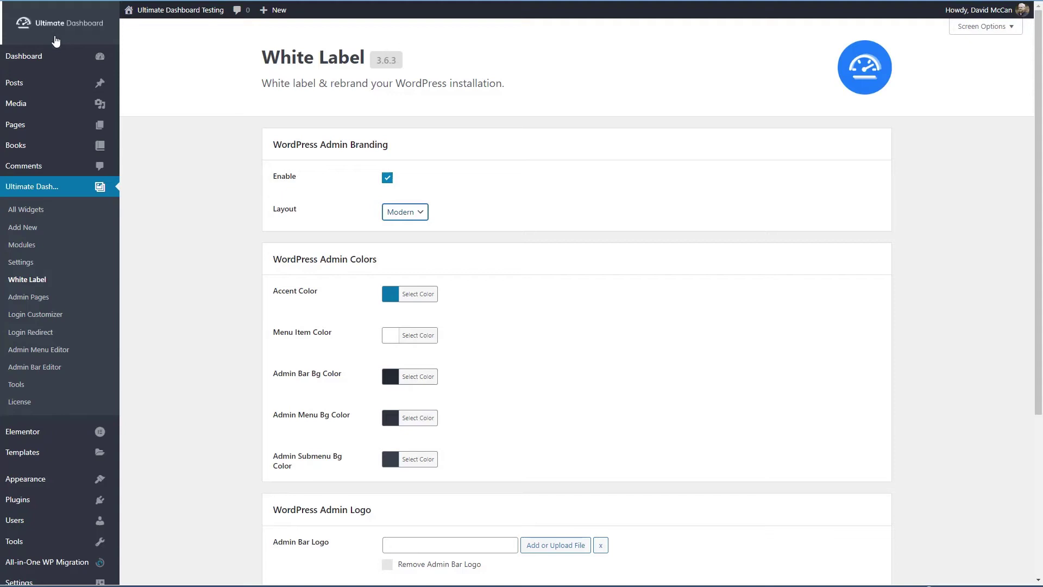
mouse_move(53, 61)
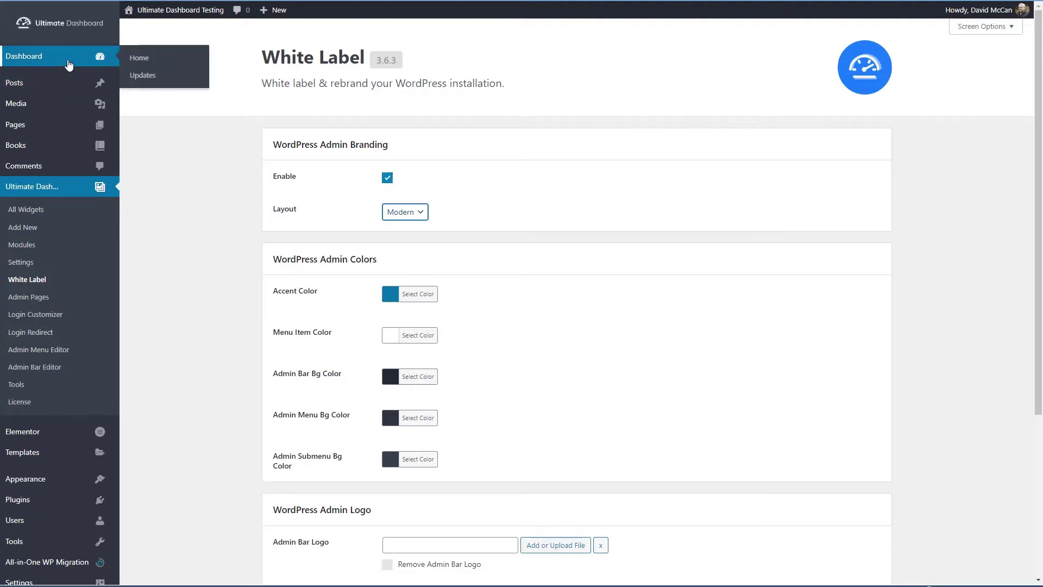
left_click(405, 212)
left_click(404, 237)
key("Up")
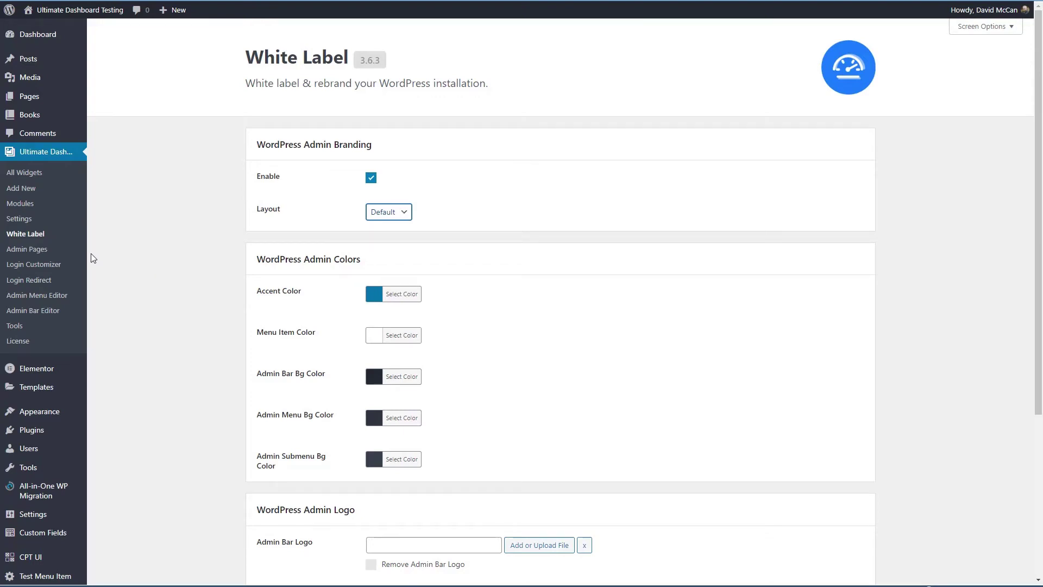
- Start a new admin page and check in the Elementor settings which post types are enabled for editing
left_click(26, 250)
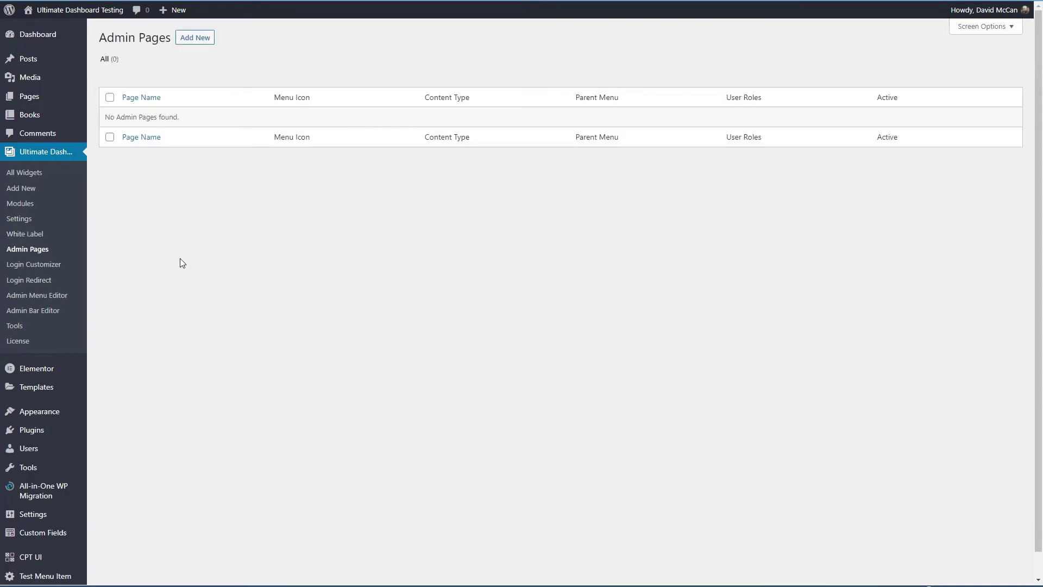
left_click(197, 37)
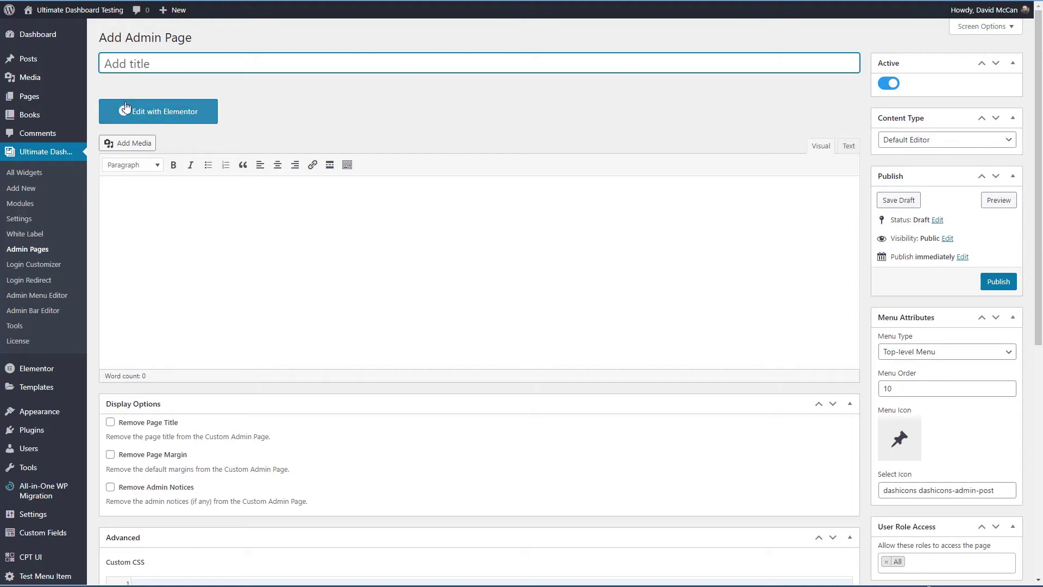
mouse_move(39, 371)
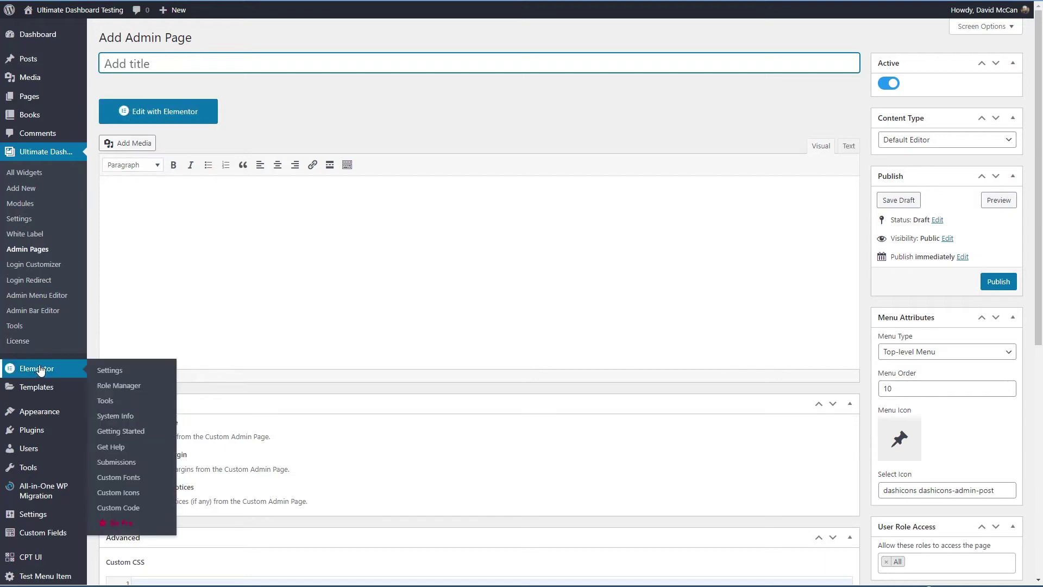
left_click(107, 370)
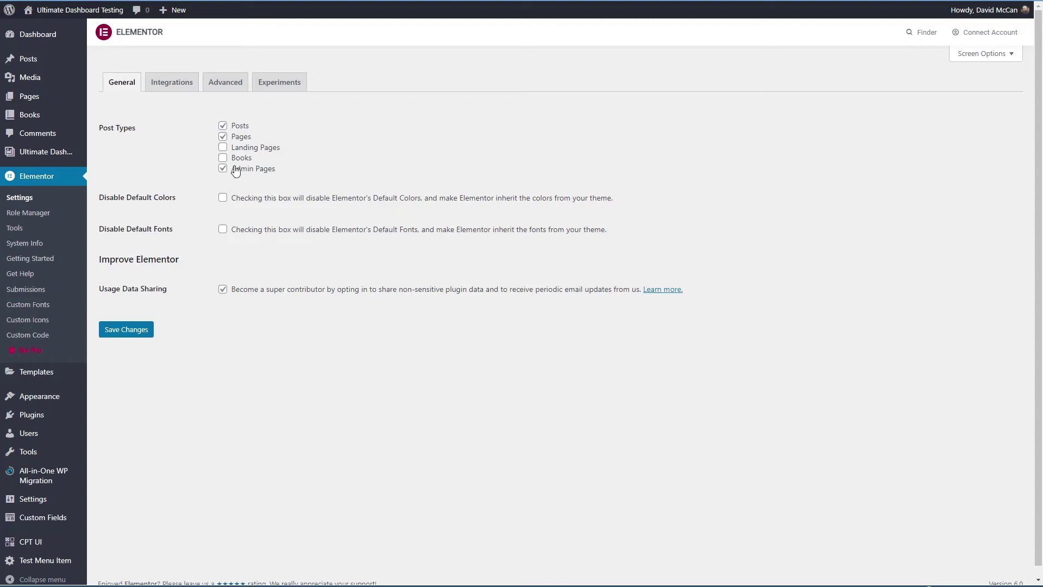
- Return to Admin Pages and start a new page with its Content Type set to Default Editor
mouse_move(68, 159)
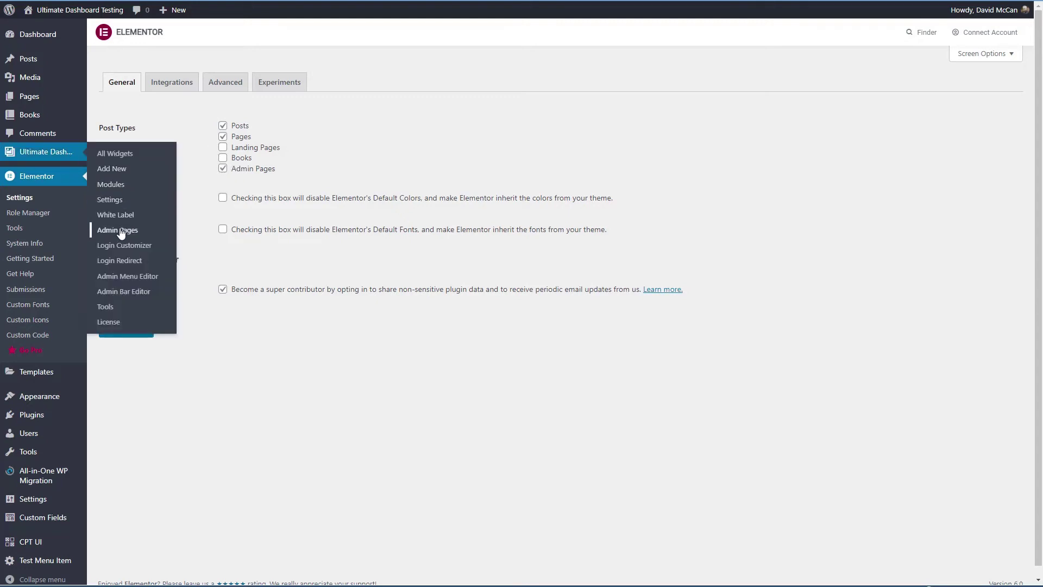
left_click(121, 232)
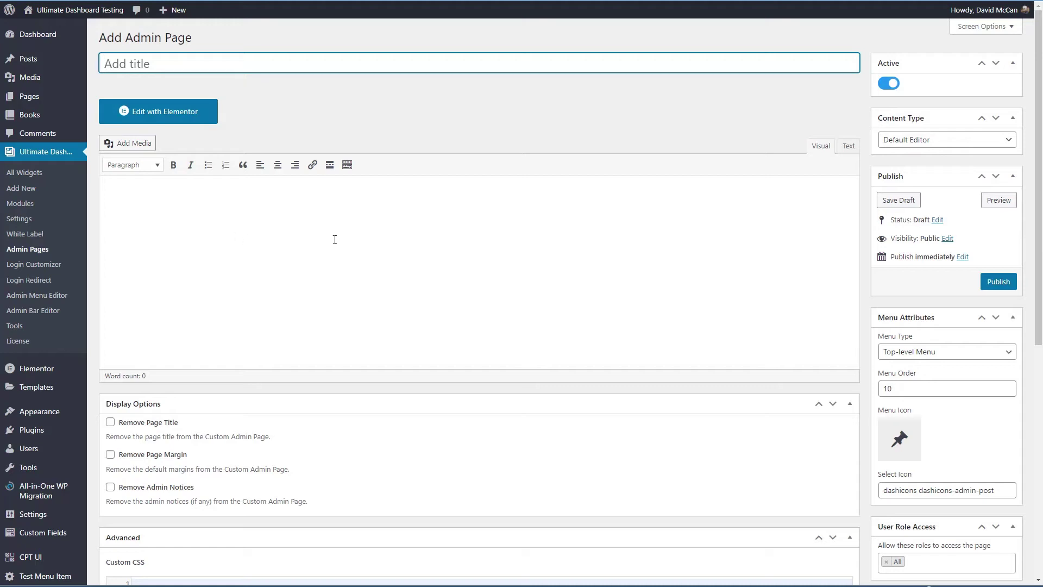
left_click(937, 140)
left_click(926, 163)
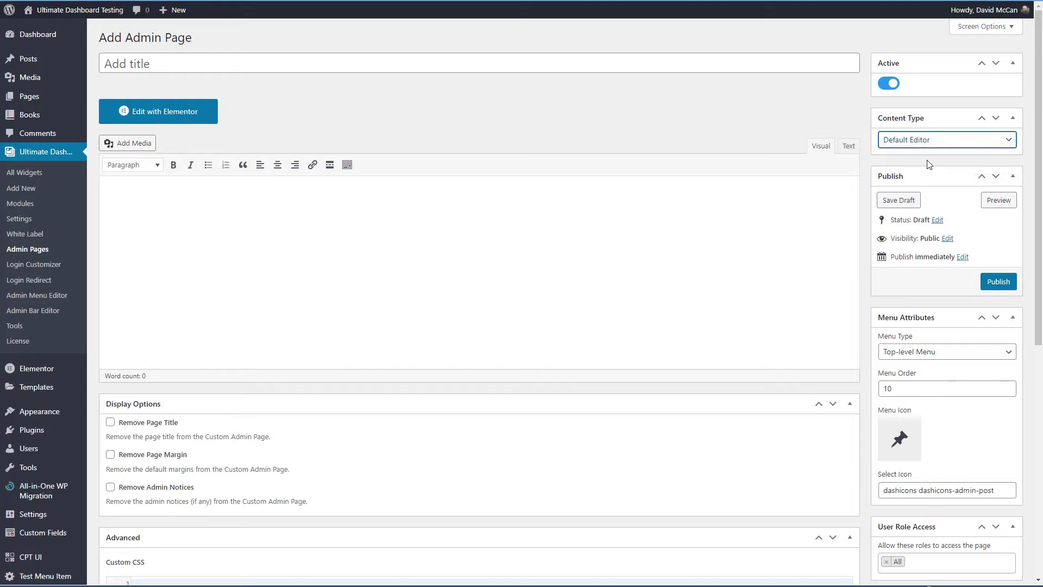
left_click(926, 142)
left_click(927, 154)
- Review the new admin page's display and advanced options, and set its Menu Type to Submenu with Dashboard as the Parent Menu
scroll(230, 491, "down", 4)
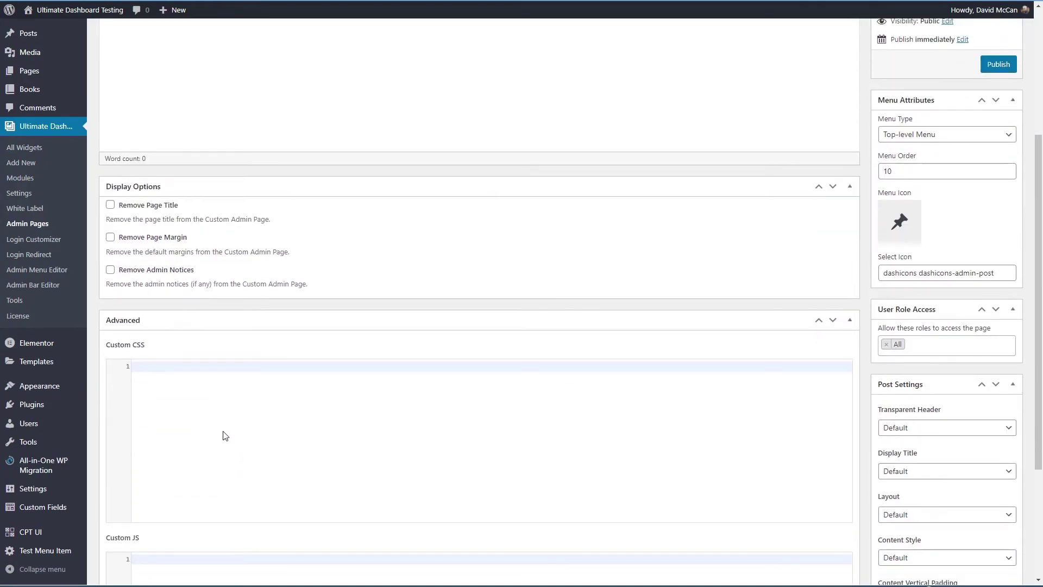
scroll(224, 437, "down", 3)
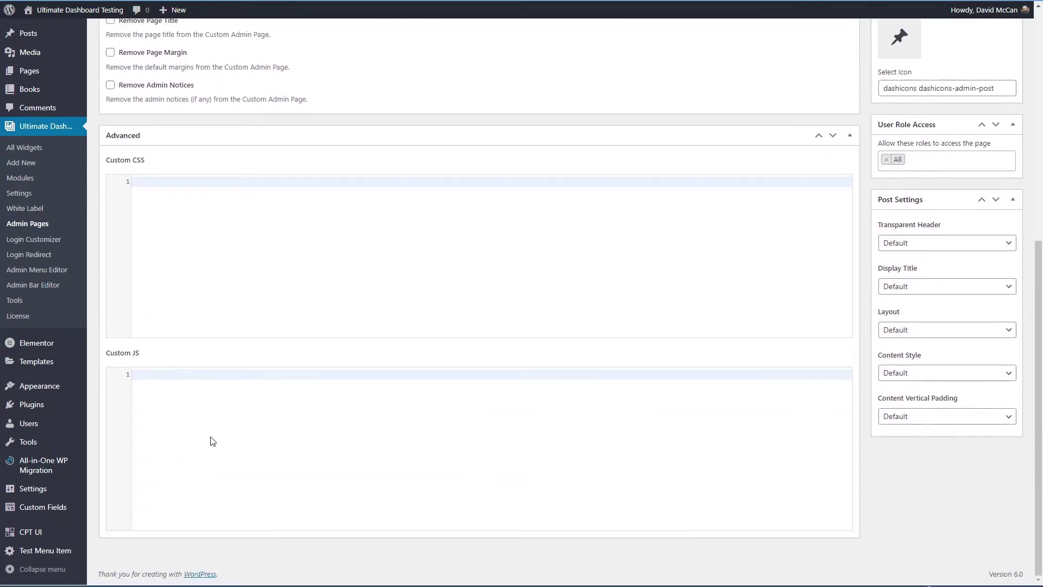
scroll(212, 441, "up", 5)
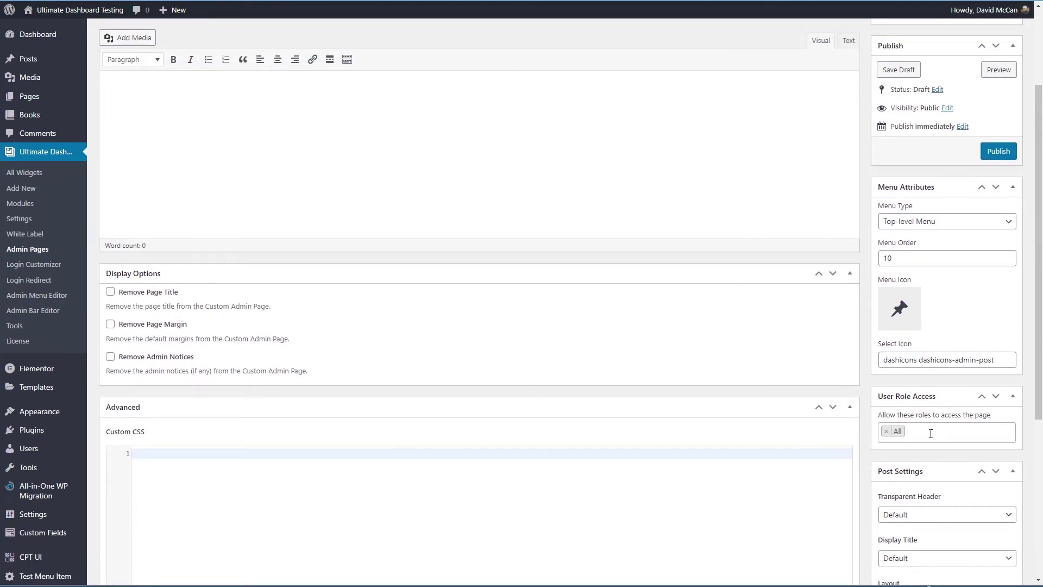
scroll(836, 406, "up", 2)
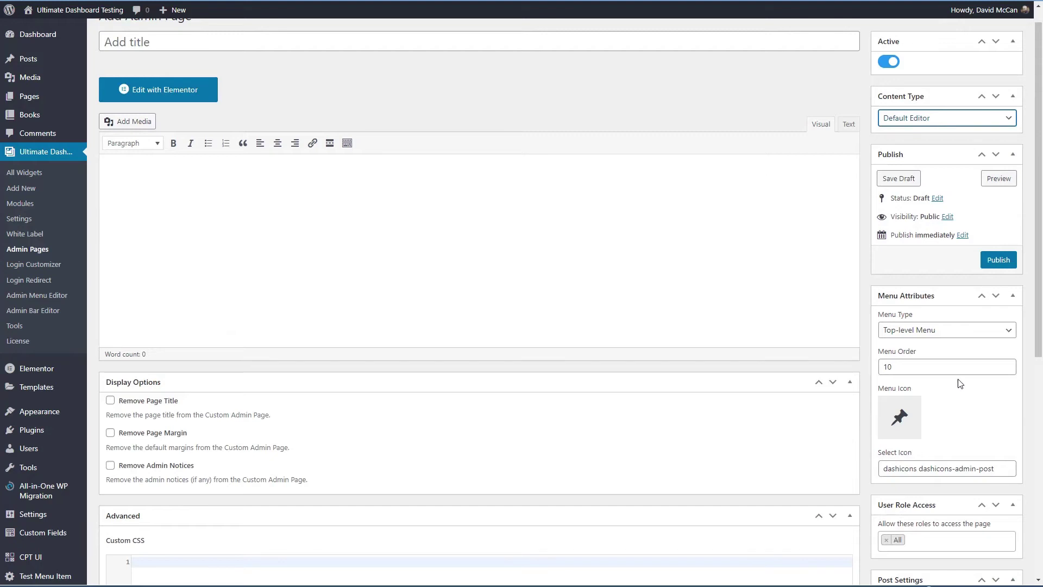
left_click(956, 332)
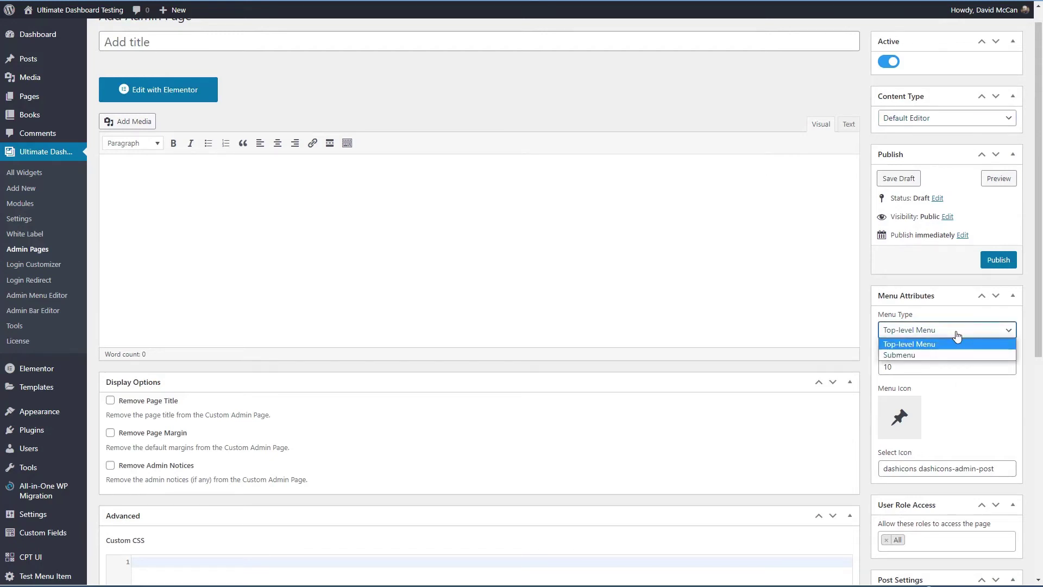
left_click(937, 355)
left_click(938, 367)
left_click(938, 368)
scroll(382, 247, "up", 1)
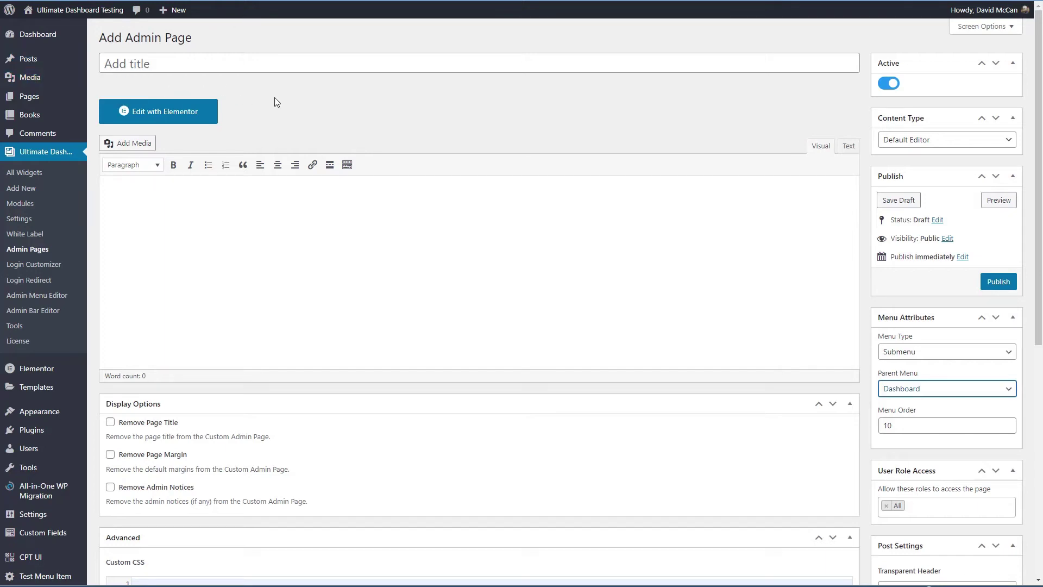
- Open the Login Customizer and review its Logo, Background, Login Form and Input Fields settings
left_click(35, 267)
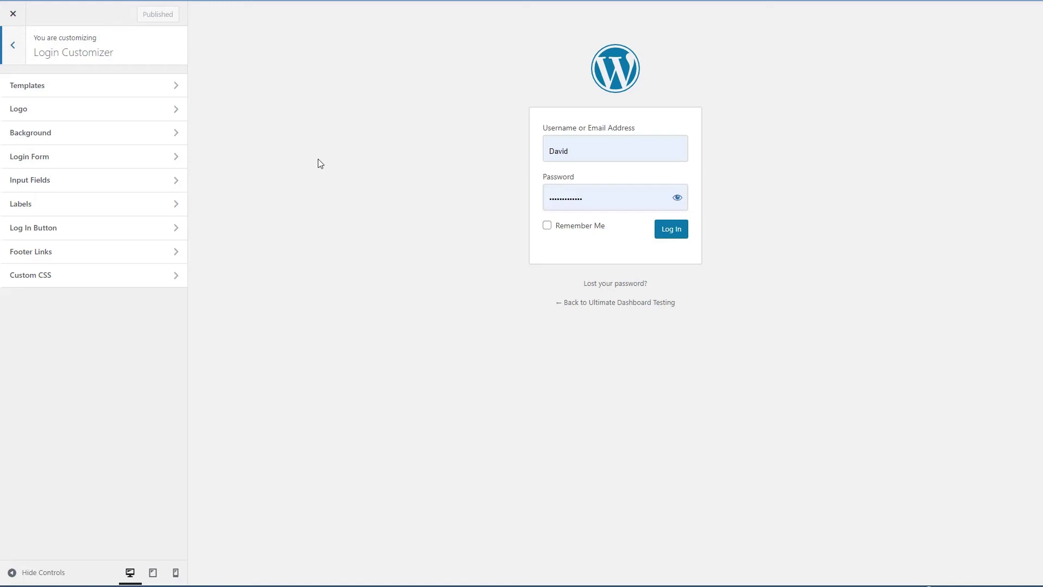
left_click(142, 109)
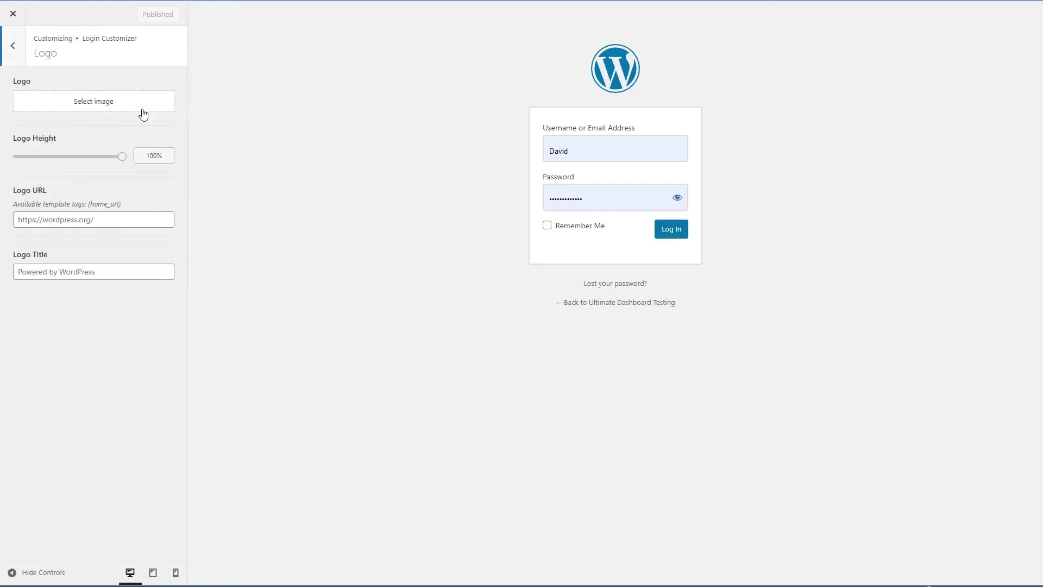
left_click(25, 48)
left_click(37, 135)
left_click(13, 45)
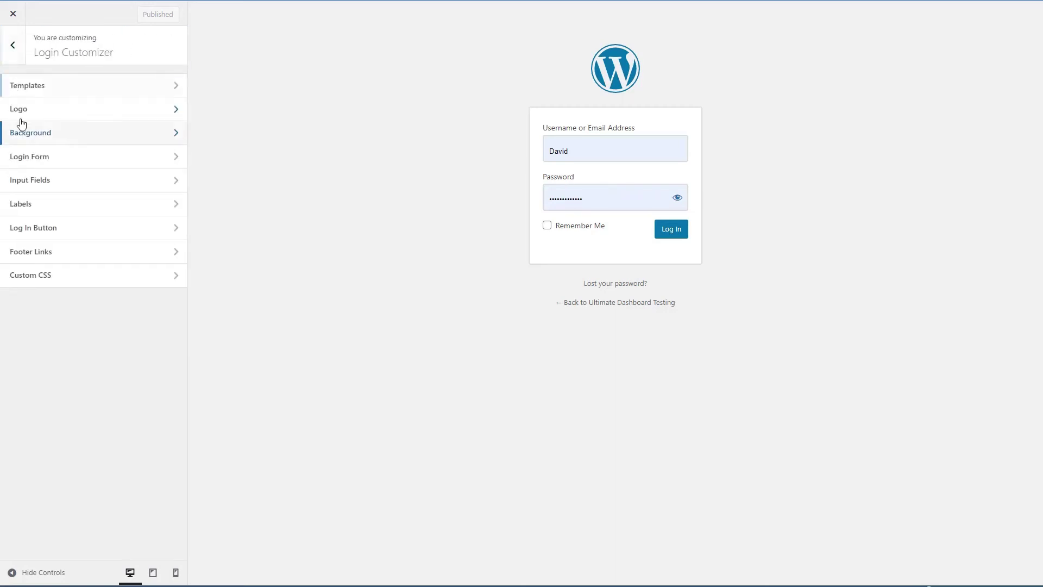
left_click(29, 157)
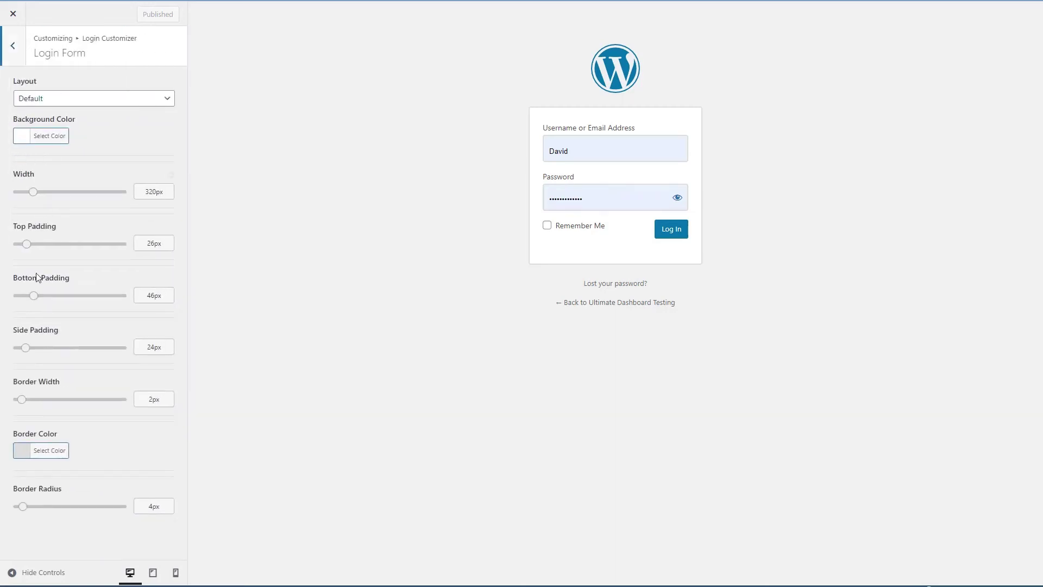
left_click(15, 61)
left_click(36, 180)
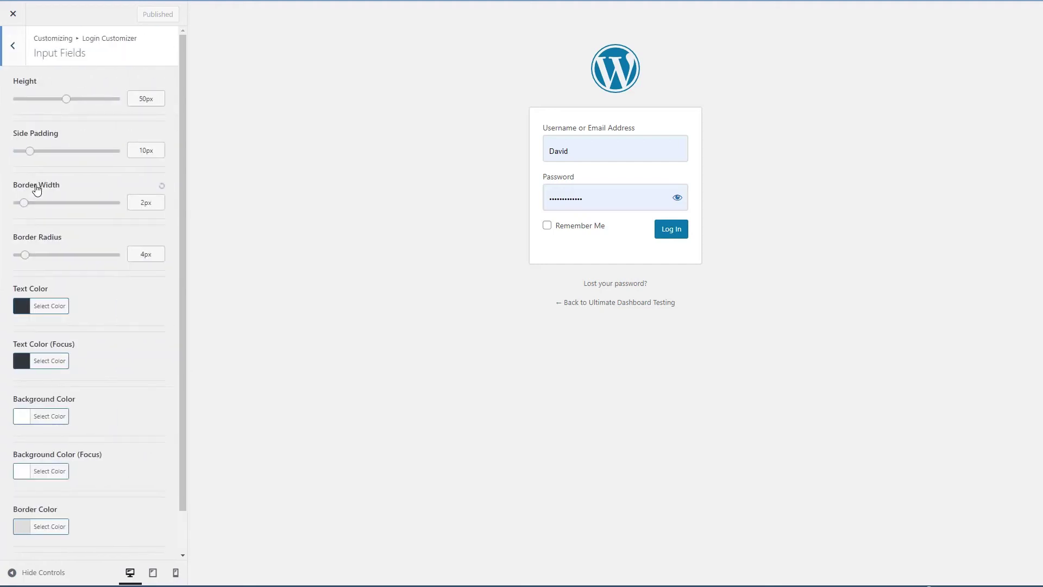
left_click(12, 45)
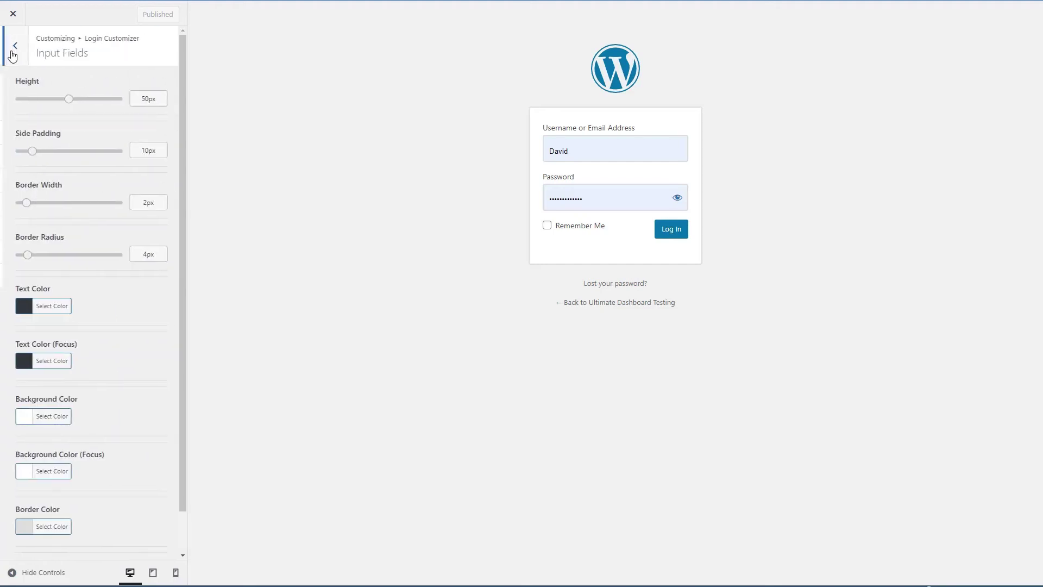
- Review the login page's Labels, Log In Button, Footer Links and Custom CSS settings
left_click(31, 206)
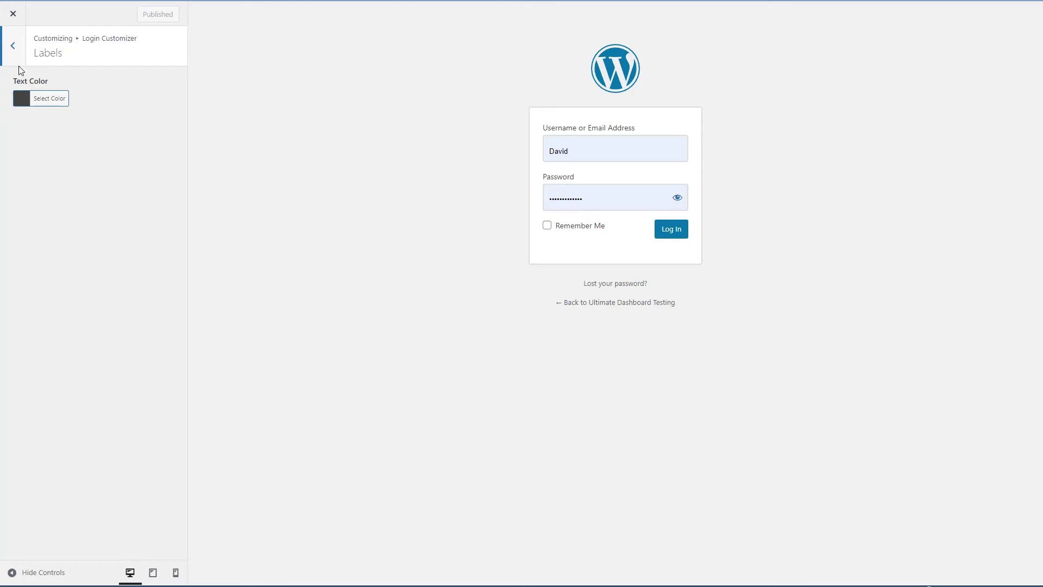
left_click(16, 45)
left_click(41, 226)
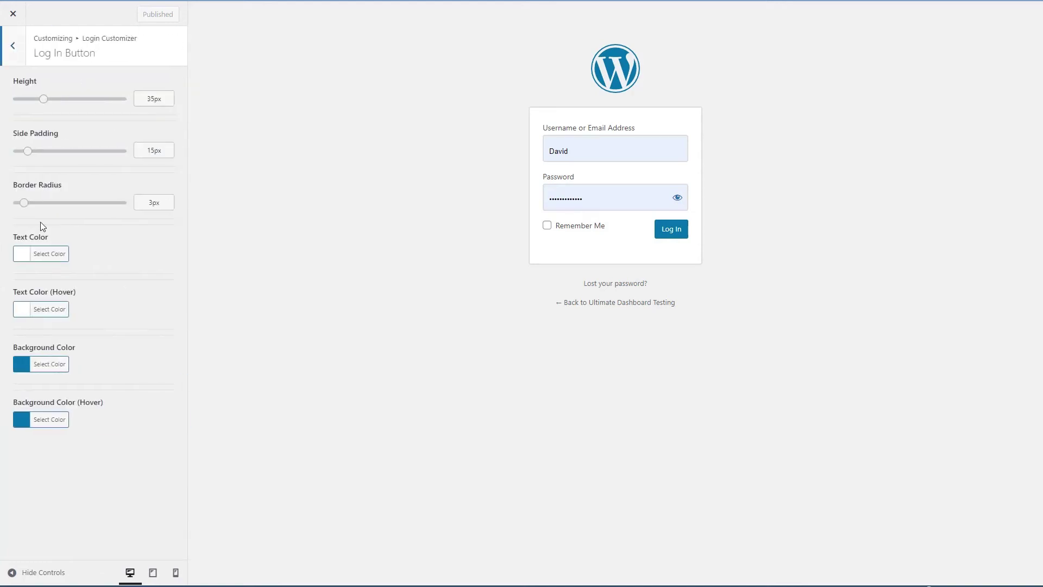
left_click(15, 46)
left_click(33, 249)
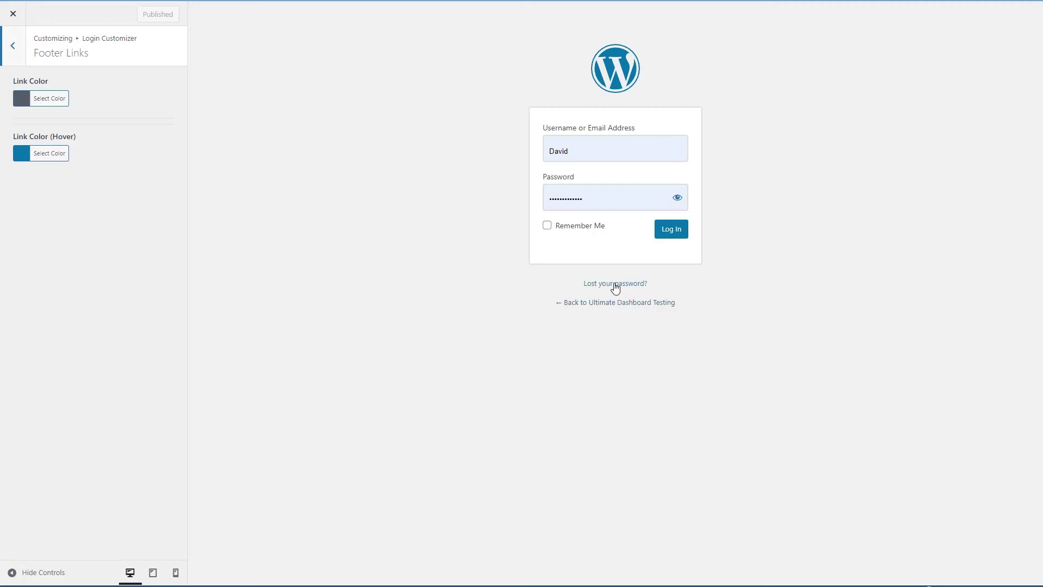
left_click(14, 47)
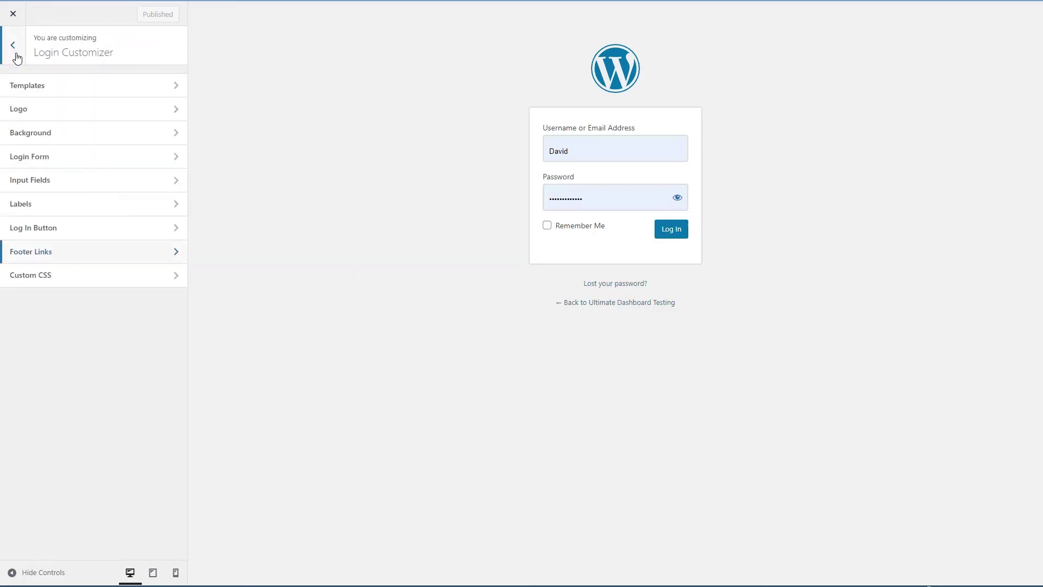
left_click(63, 275)
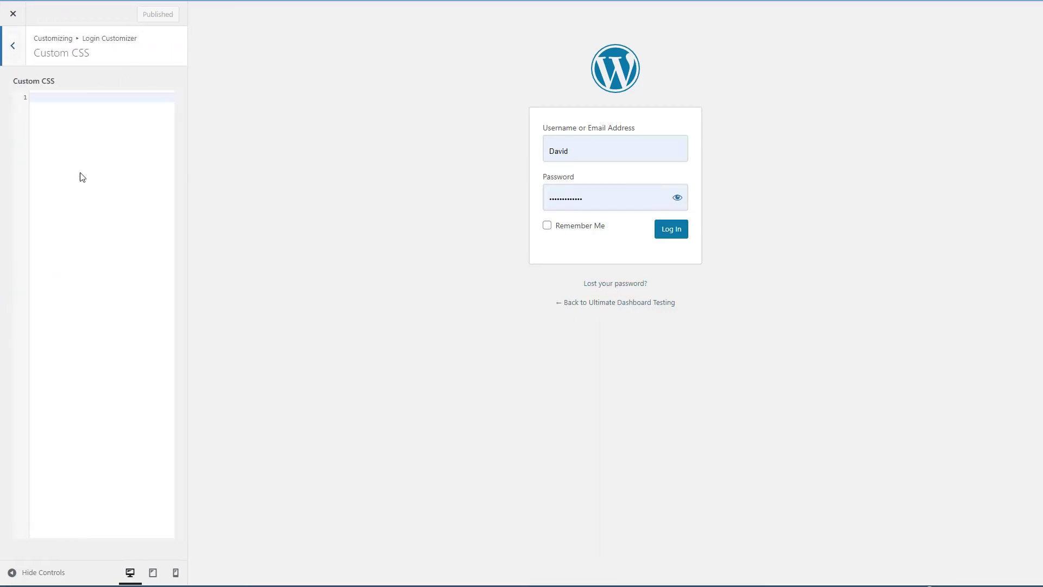
left_click(20, 57)
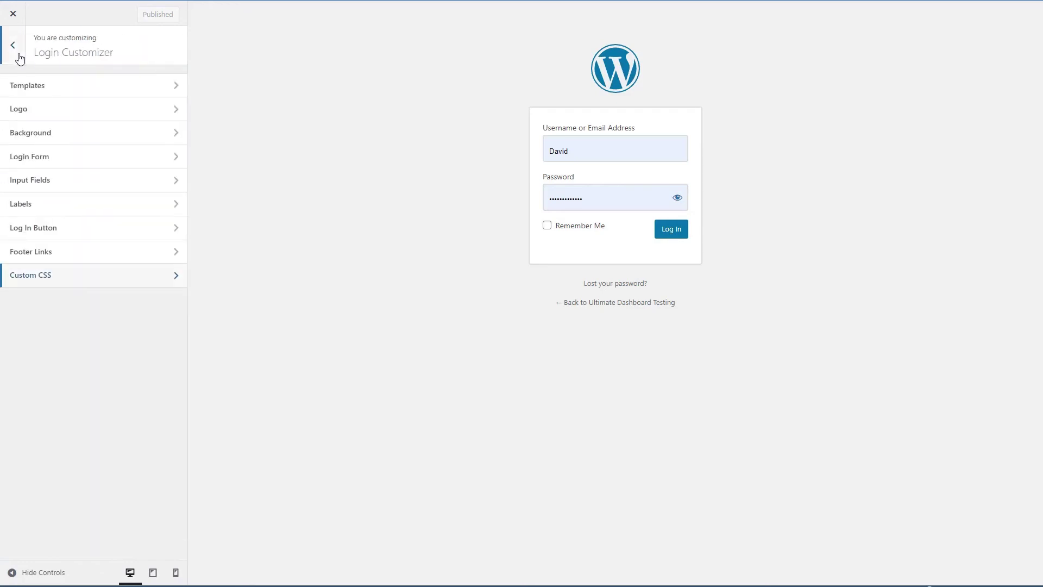
- Apply the login page template that places the form on the left side
left_click(42, 87)
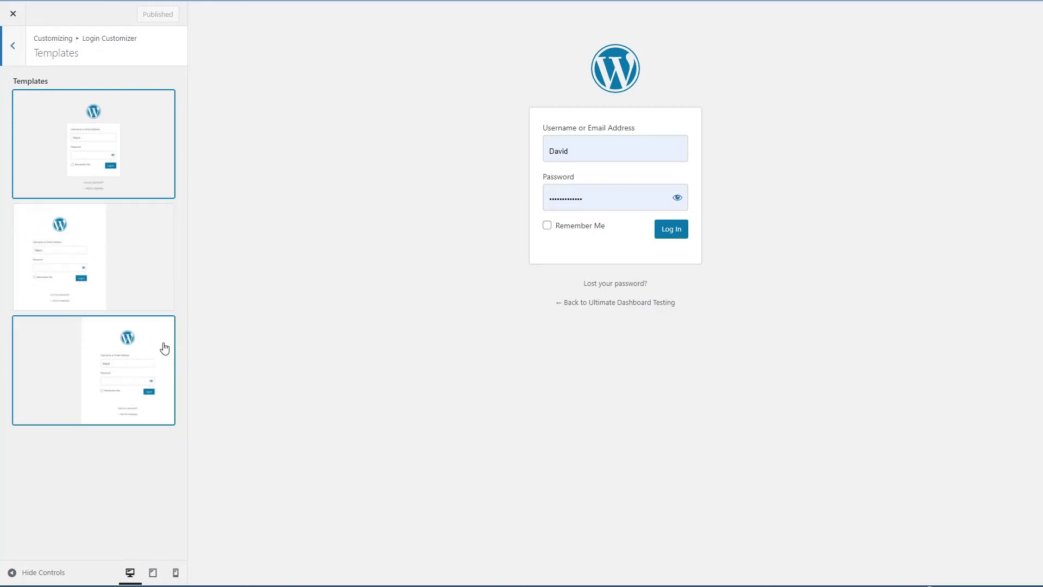
left_click(82, 228)
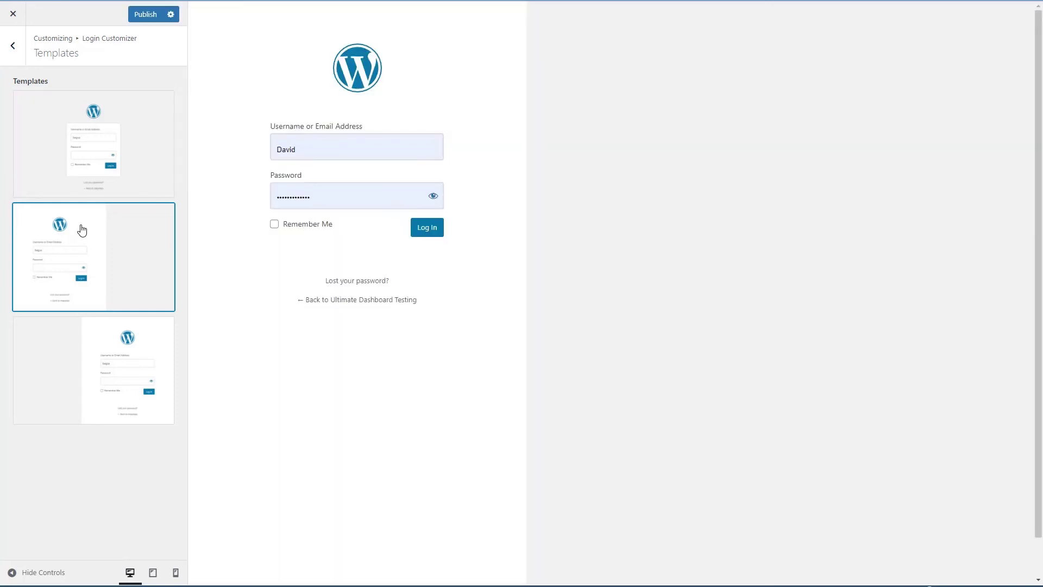
left_click(9, 47)
- Set the open laptop on a wooden desk photo from the Media Library as the login background, publish it and close the customizer
left_click(63, 134)
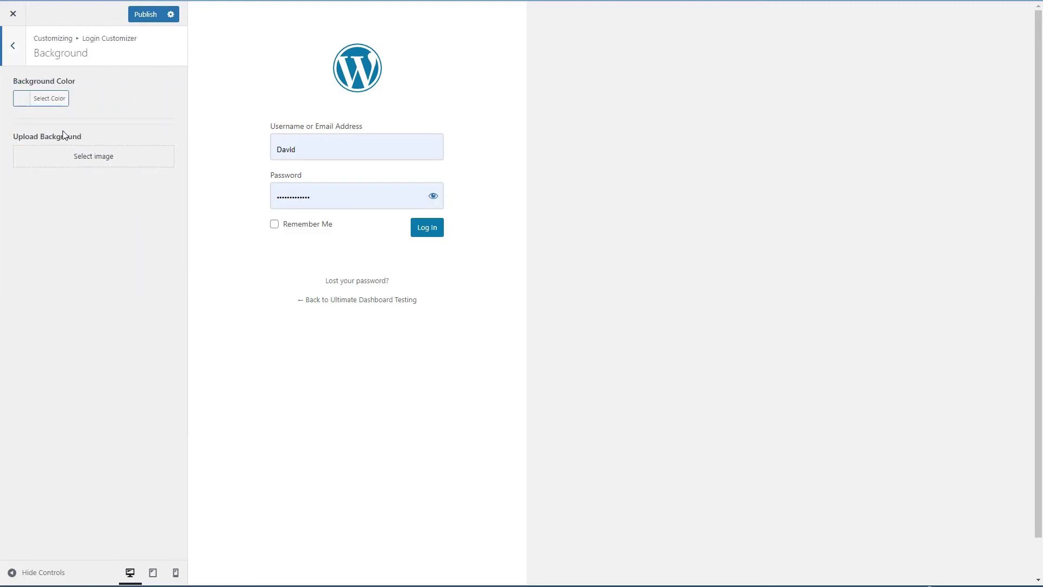
left_click(79, 162)
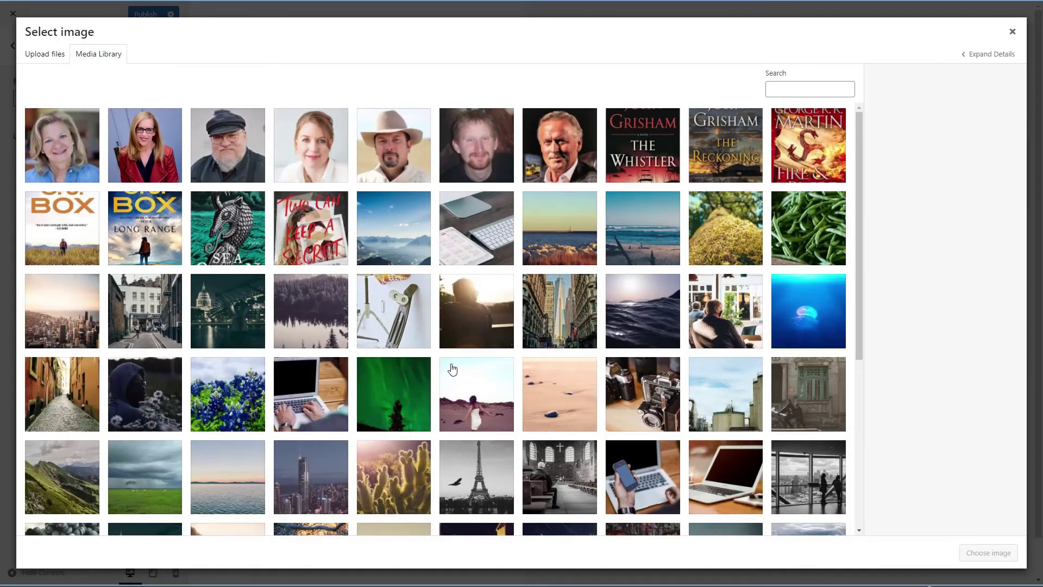
left_click(728, 463)
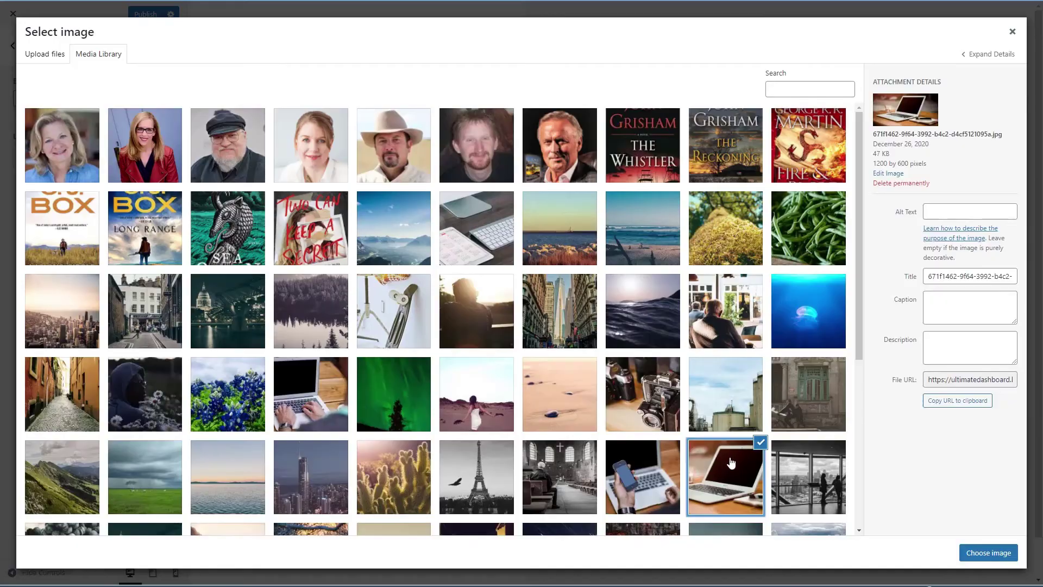
left_click(986, 557)
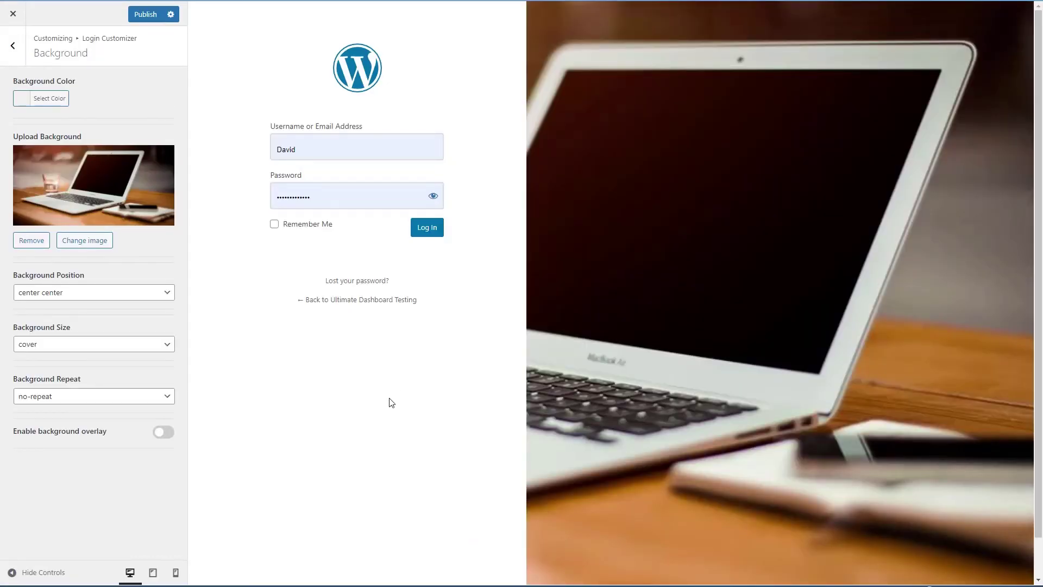
left_click(146, 15)
left_click(14, 14)
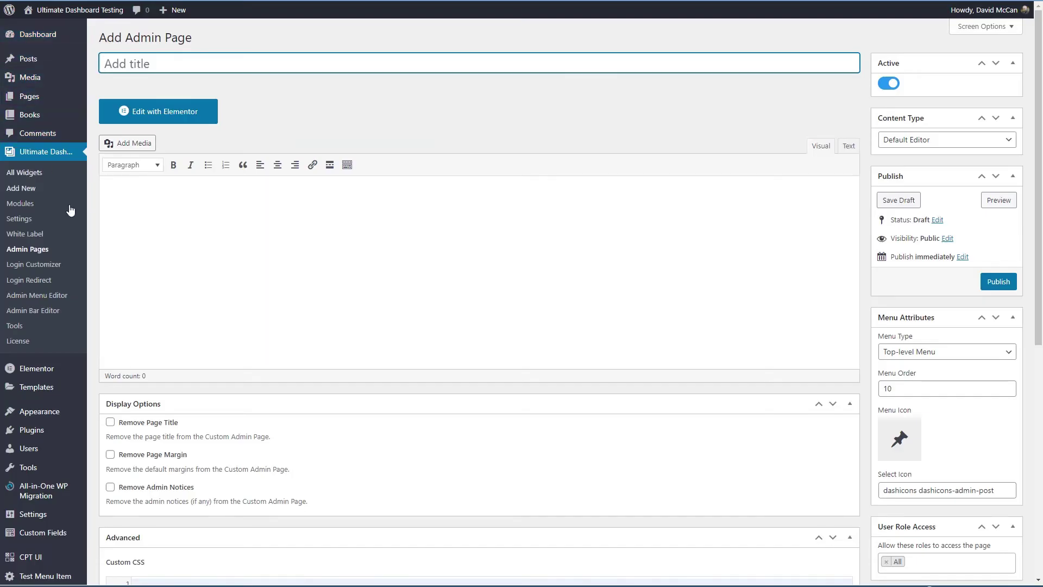
- Open the Login Redirect settings and add a Redirect After Login entry for the Editor role
left_click(39, 286)
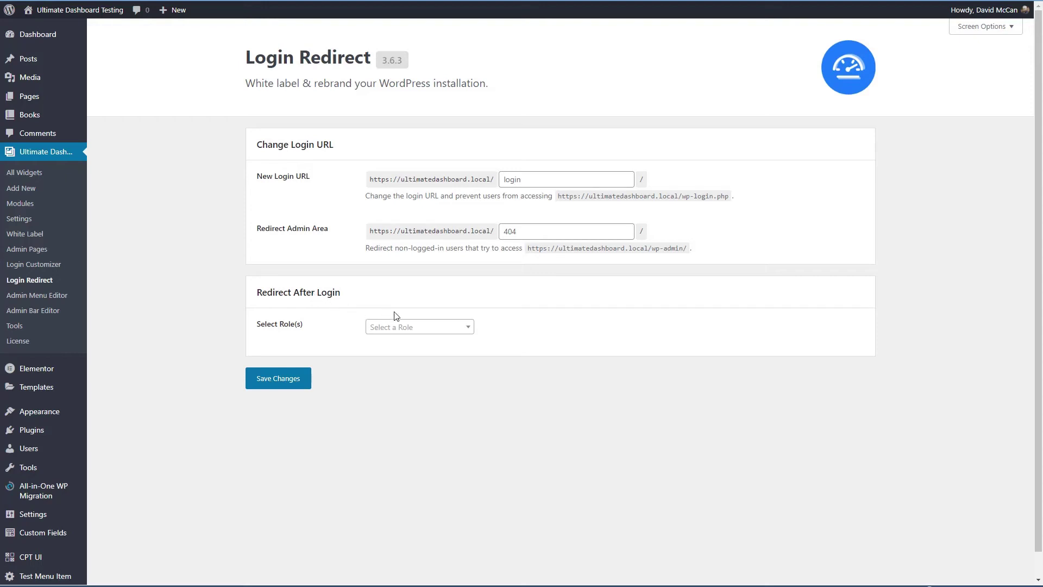
left_click(421, 328)
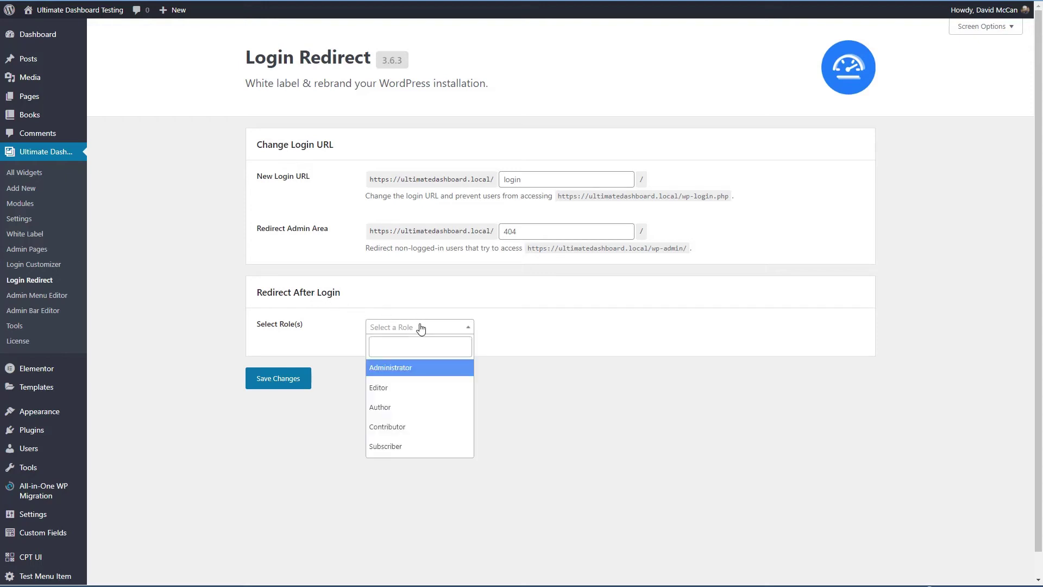
left_click(420, 387)
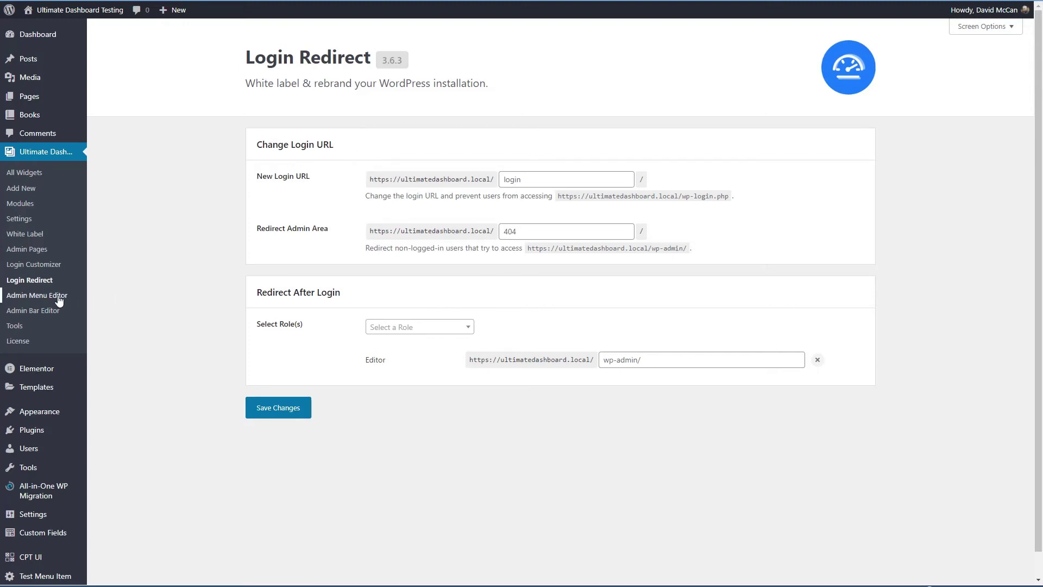
- Open the Admin Menu Editor and look through the Administrator menu items and the options for adding items and separators
left_click(43, 298)
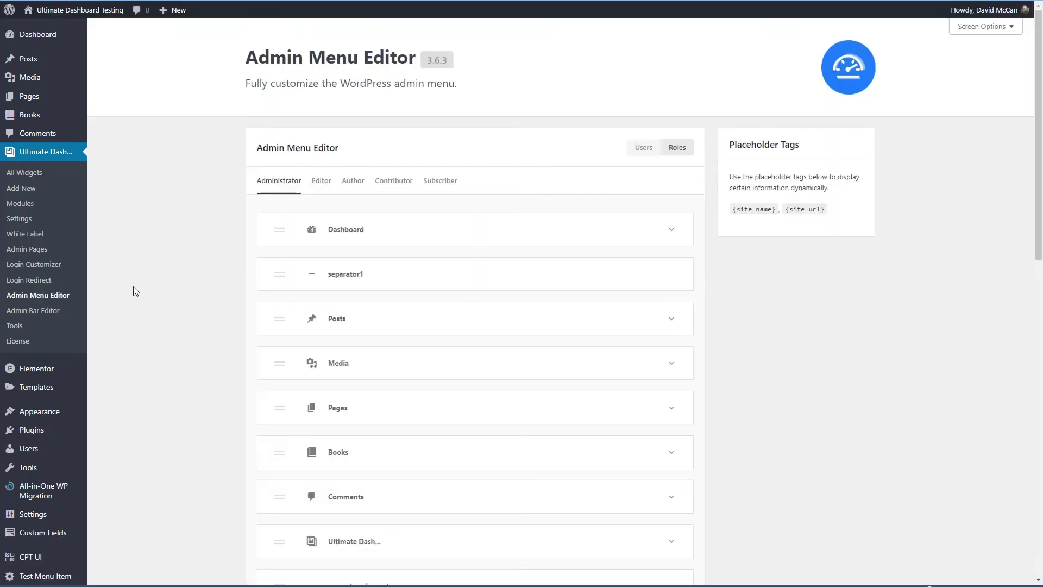
scroll(194, 154, "down", 1)
scroll(194, 154, "down", 1)
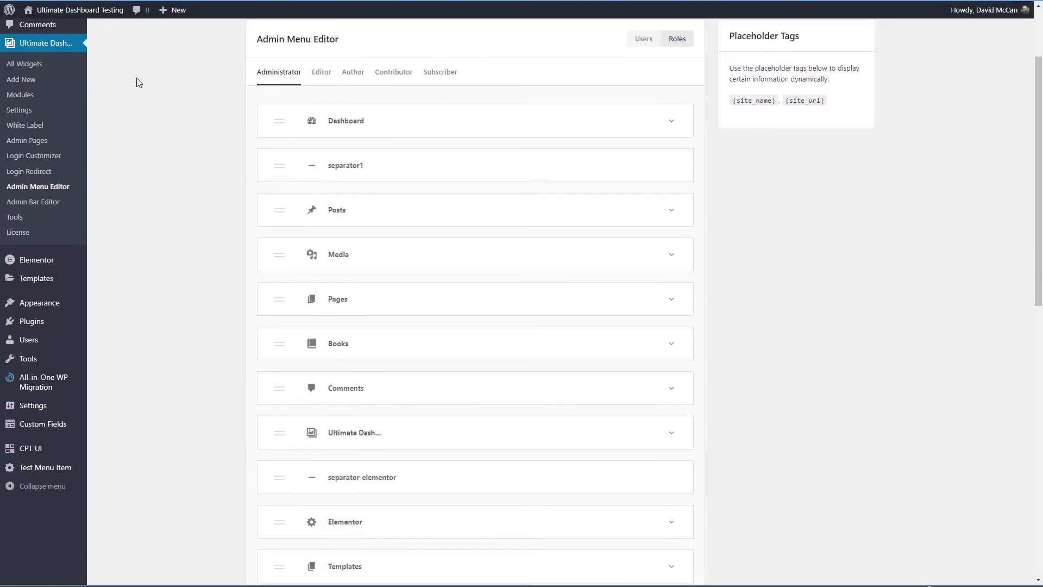
scroll(204, 117, "down", 5)
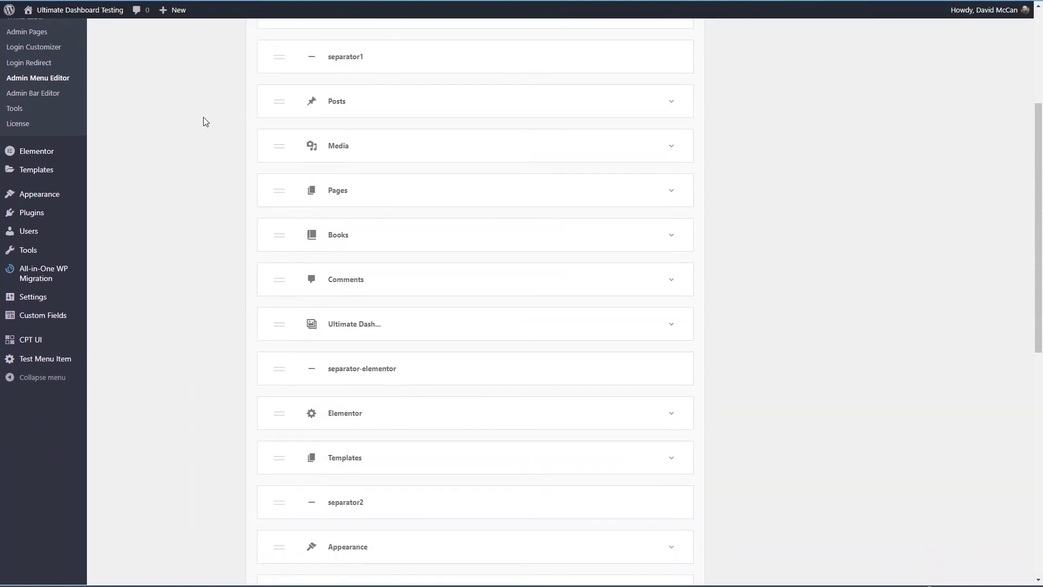
scroll(200, 122, "down", 2)
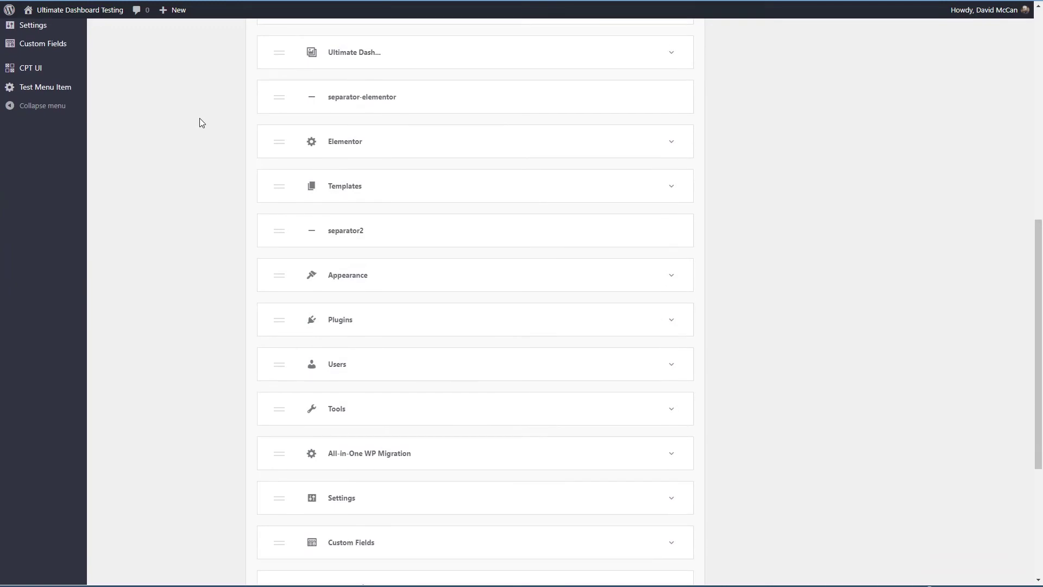
scroll(200, 119, "down", 5)
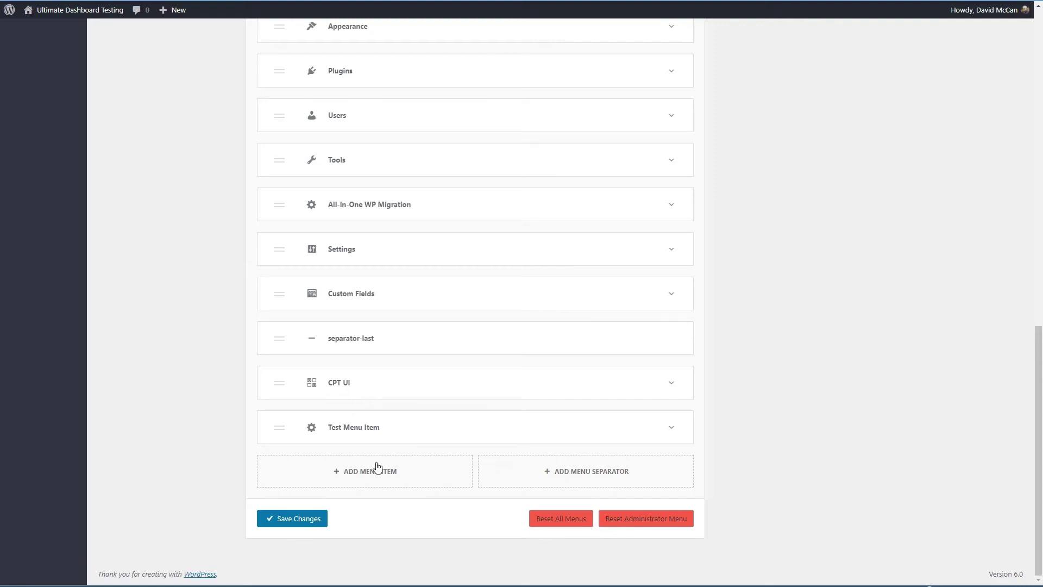
scroll(204, 400, "up", 6)
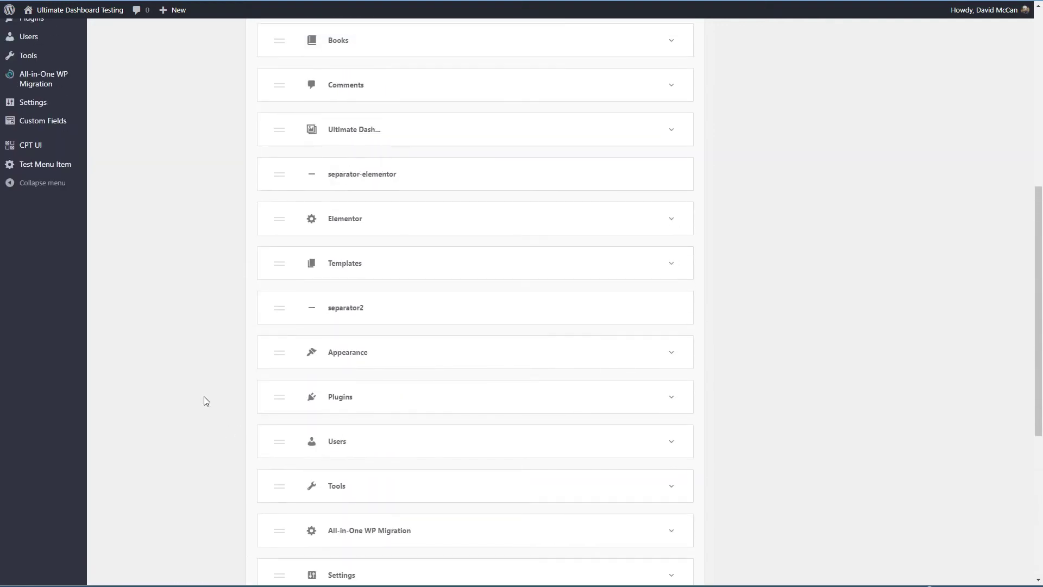
scroll(205, 401, "up", 4)
scroll(193, 389, "up", 4)
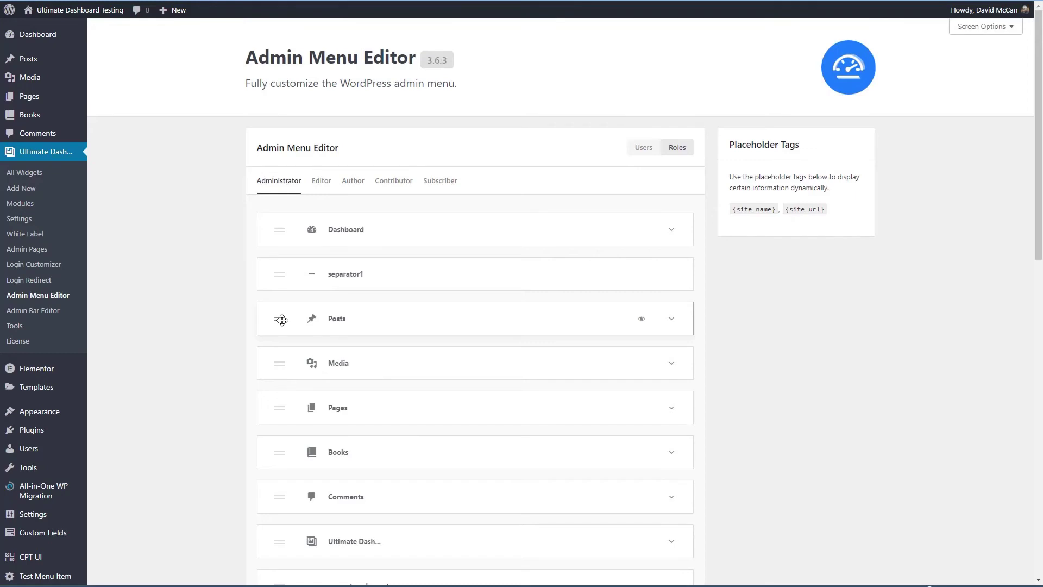
- Try moving the Media menu item above Posts, and toggle the Posts item's visibility off and back on
left_click_drag(279, 362, 278, 309)
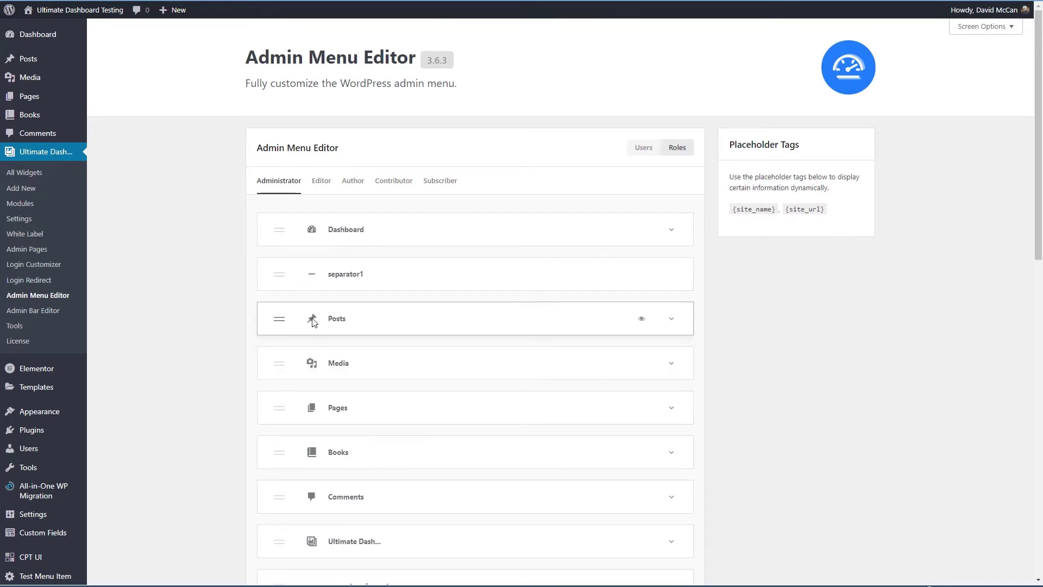
left_click(642, 320)
left_click(642, 320)
- Examine the Posts menu item's settings and submenu, including the All Posts entry's fields, and collapse the item again
left_click(673, 321)
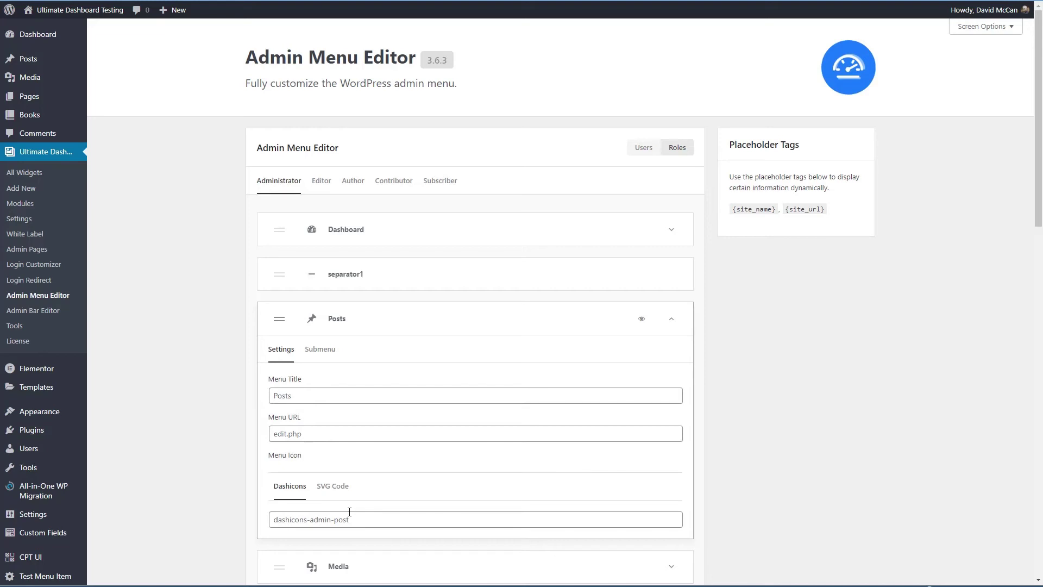
left_click(324, 350)
scroll(375, 354, "down", 1)
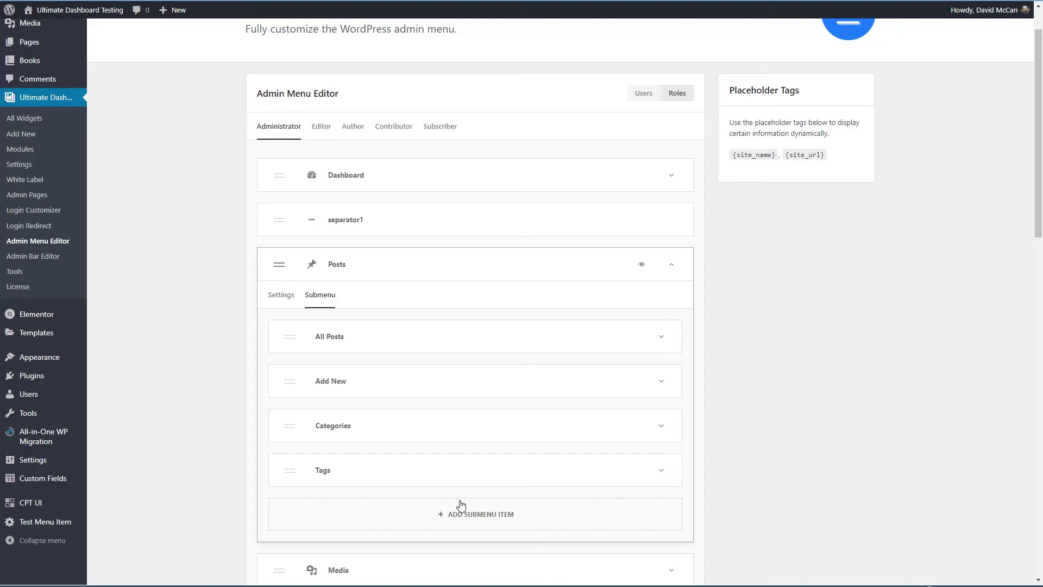
left_click(663, 338)
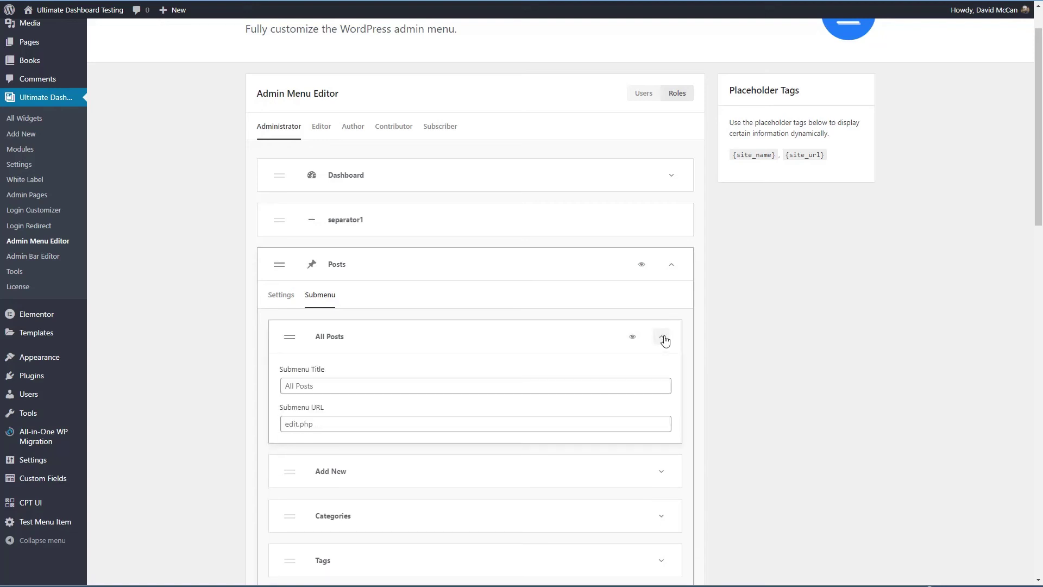
left_click(663, 338)
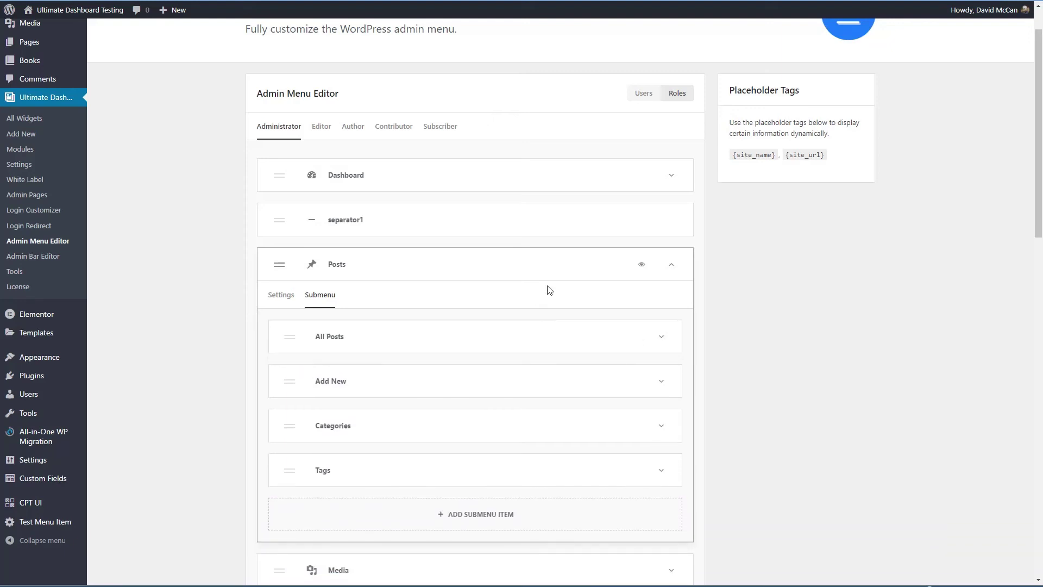
left_click(672, 264)
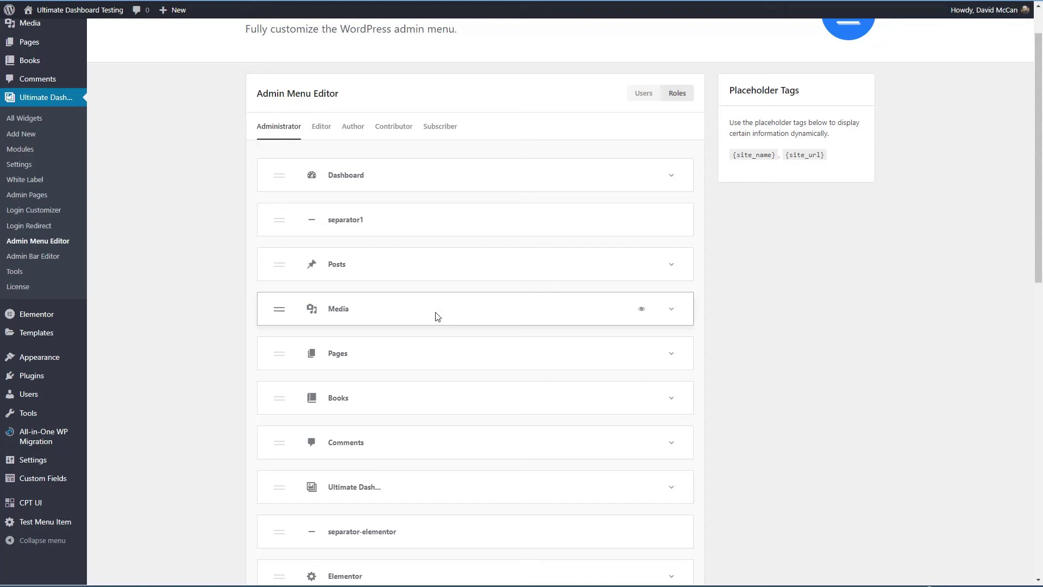
- Expand the Settings menu item's submenu and try moving the All-in-One WP Migration item into it and back out
scroll(438, 316, "down", 6)
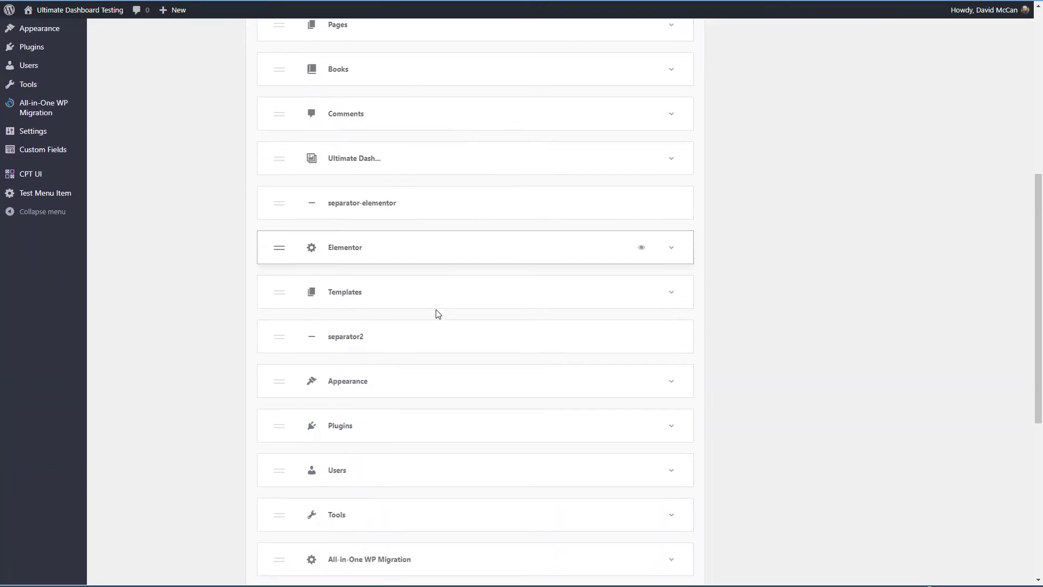
scroll(438, 314, "down", 3)
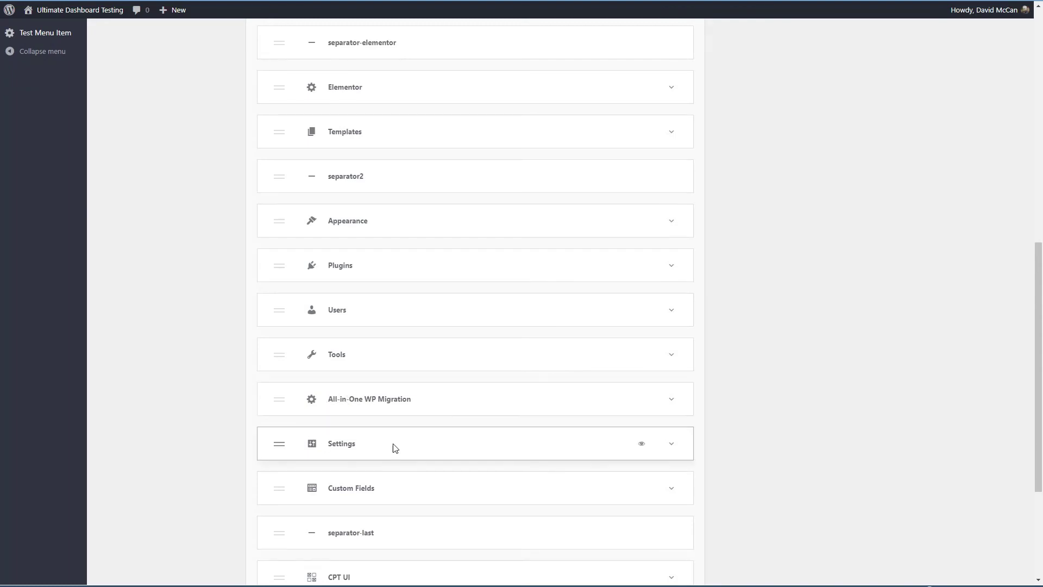
left_click(671, 444)
scroll(756, 388, "down", 5)
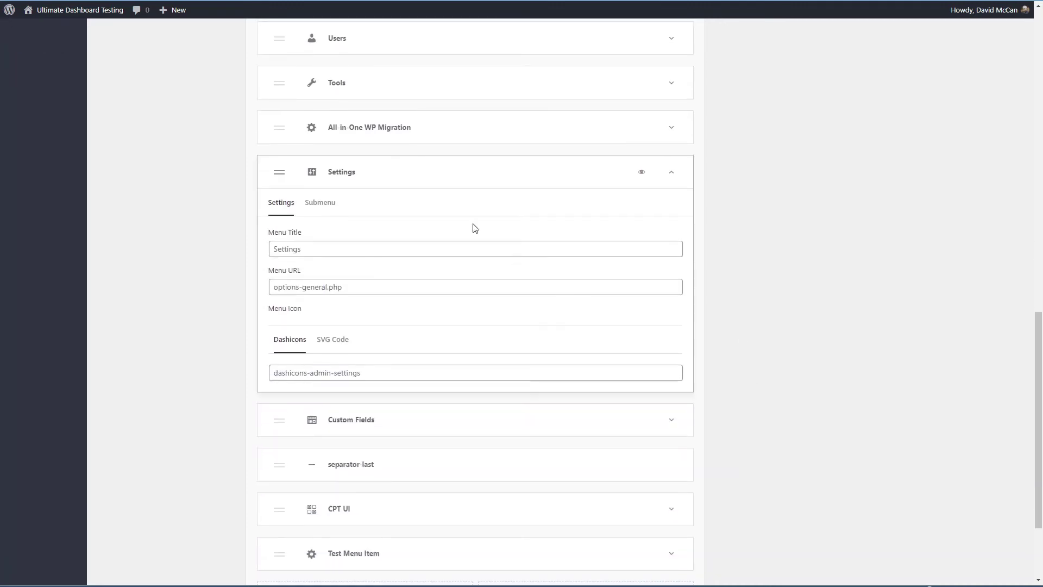
left_click(317, 204)
left_click_drag(278, 129, 345, 456)
left_click_drag(275, 564, 268, 130)
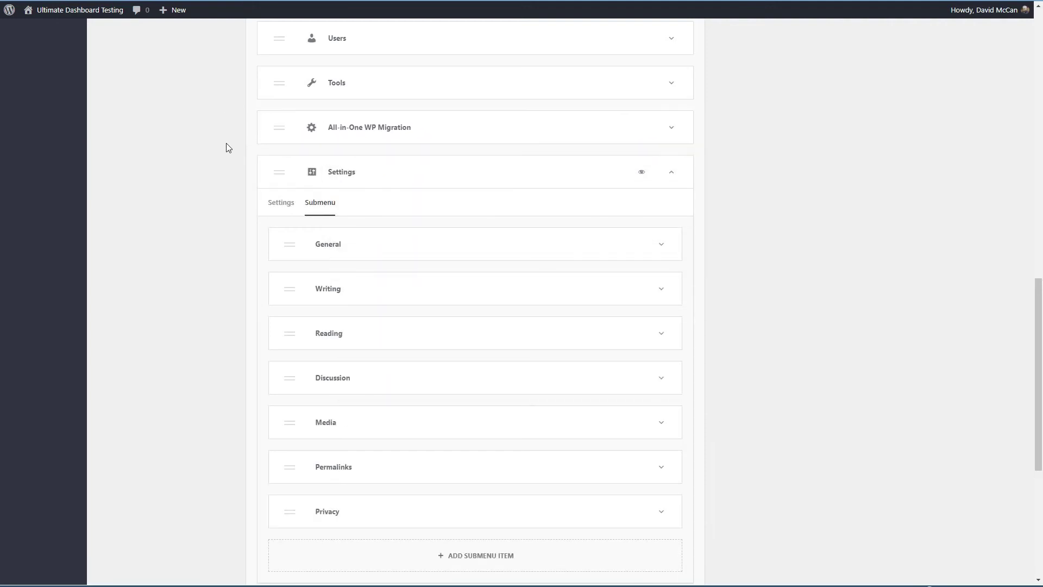
- Display the admin menu items available to the Subscriber role in the Admin Menu Editor
scroll(229, 146, "up", 1)
scroll(227, 147, "up", 5)
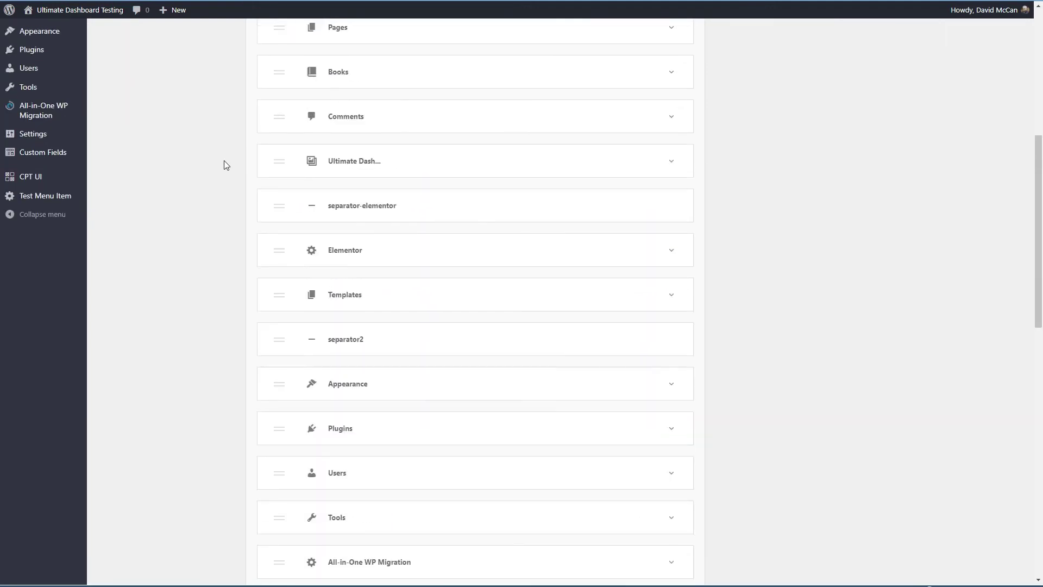
scroll(226, 164, "up", 5)
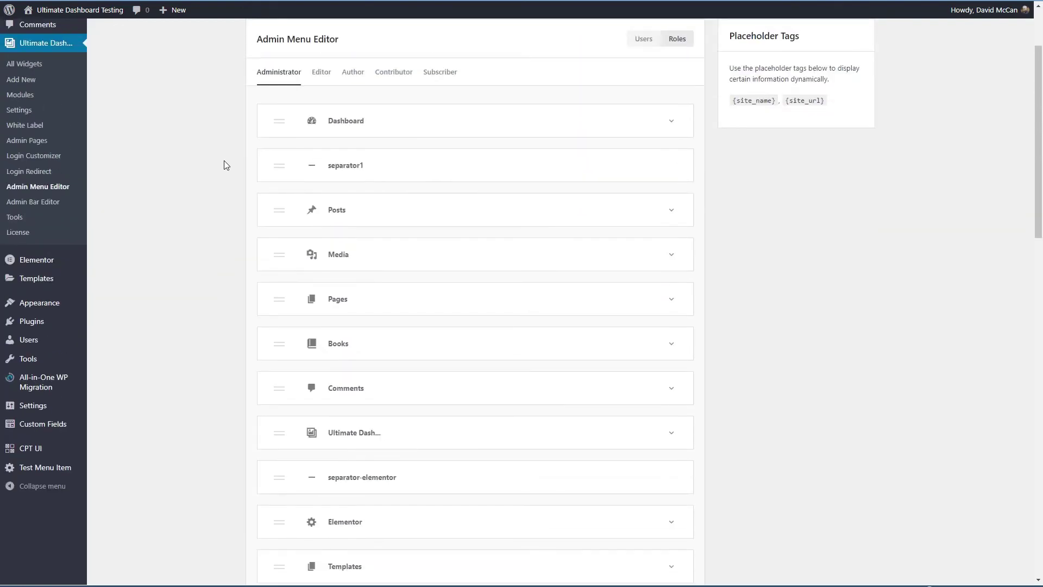
scroll(226, 164, "up", 1)
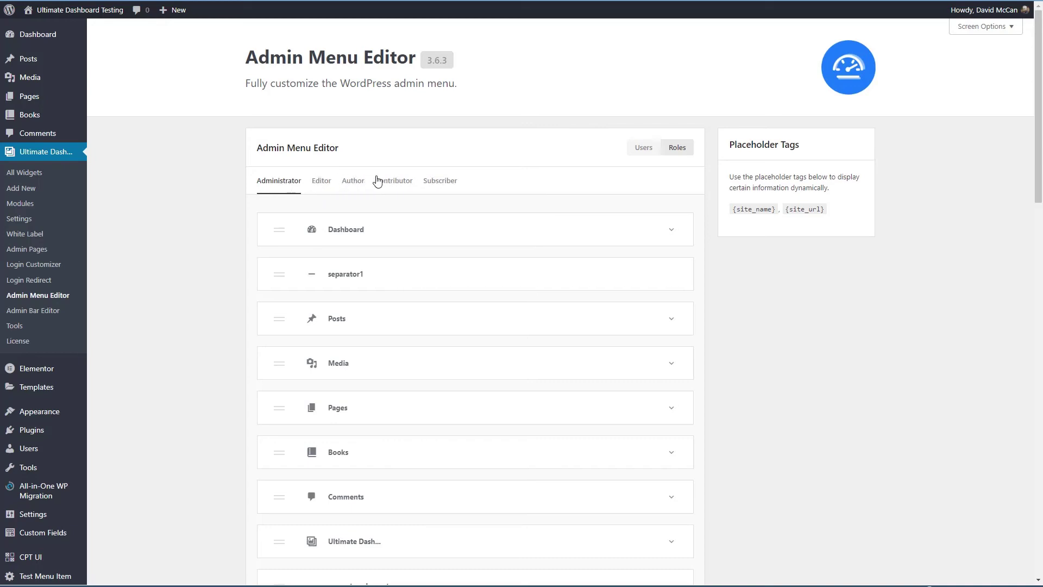
left_click(435, 183)
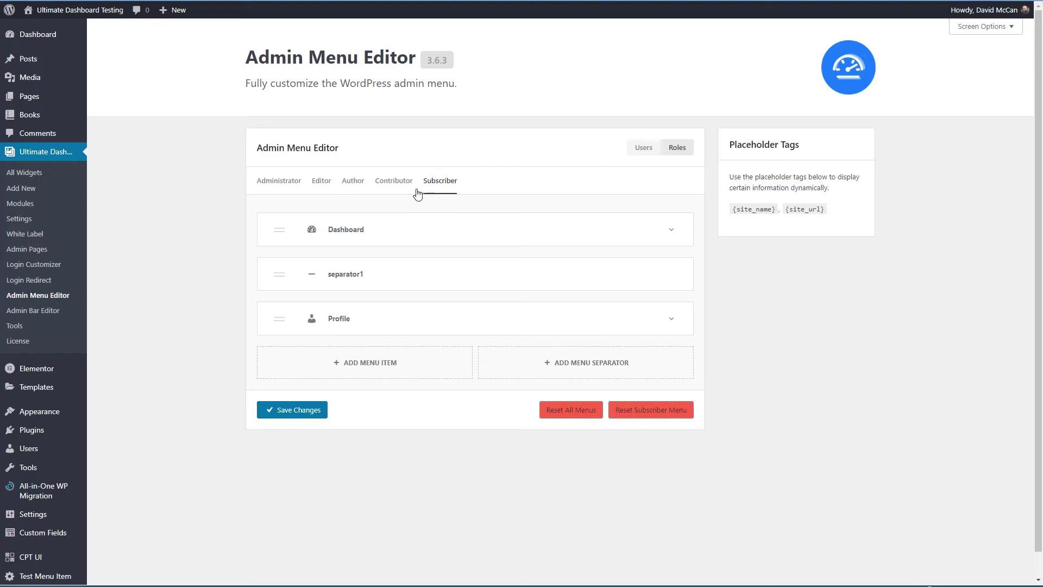
- Open the Admin Bar Editor and examine the WP Logo item's settings and submenu, collapsing the item again
left_click(34, 313)
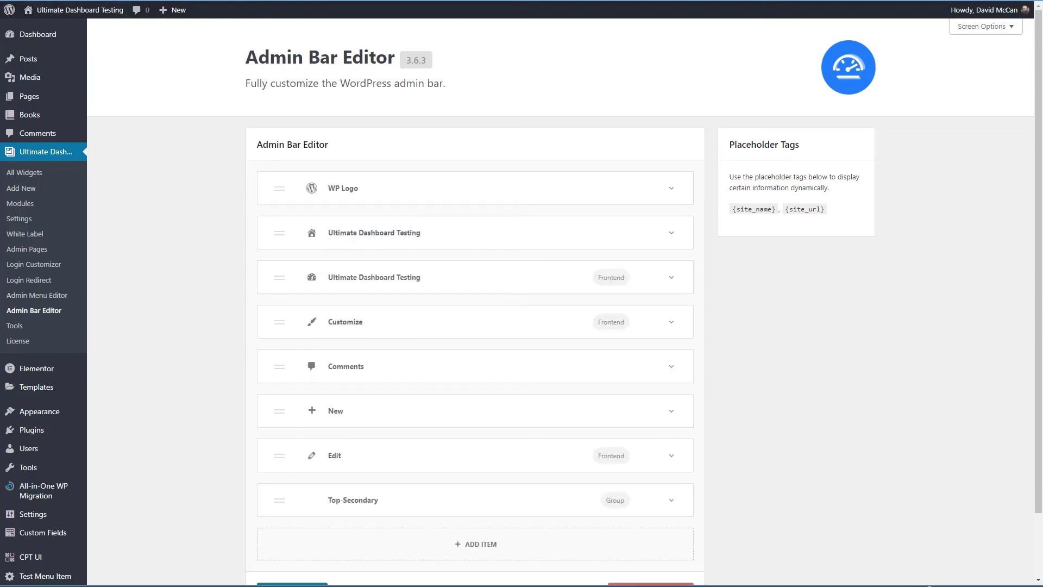
left_click(672, 189)
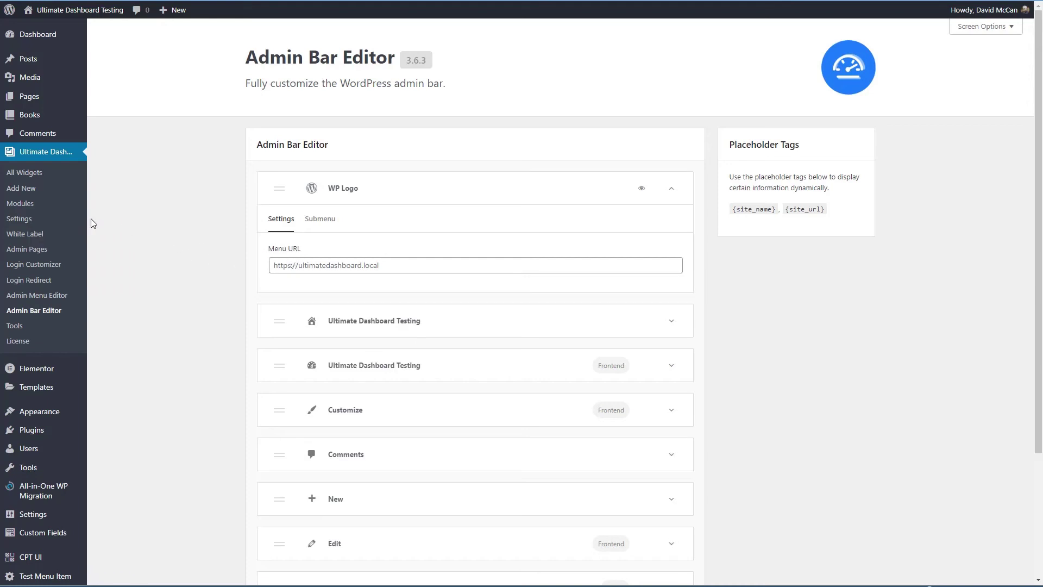
left_click(320, 220)
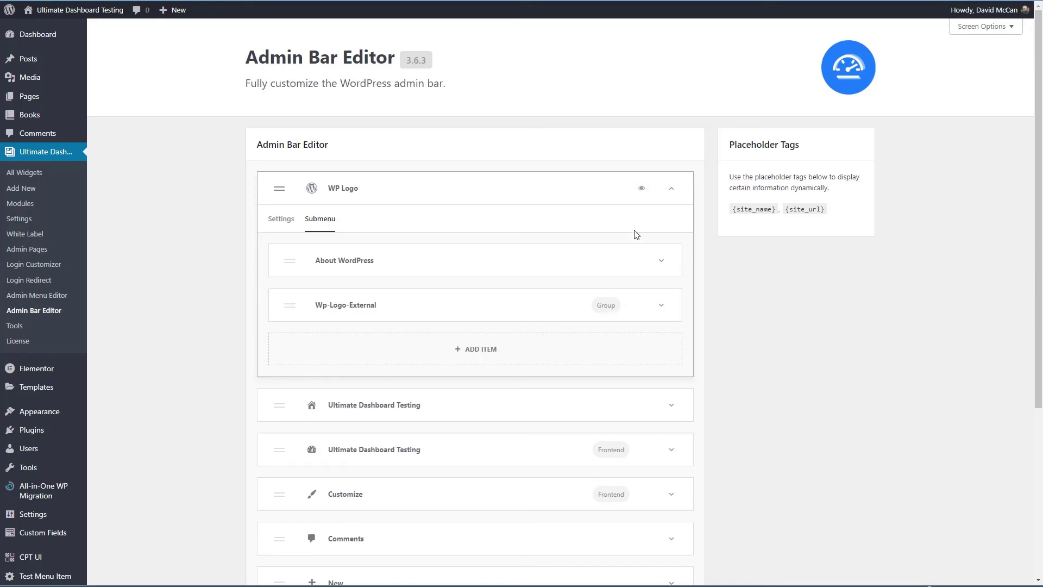
left_click(673, 189)
- Examine the settings of the site-name item with the home icon, collapse it, and look over the Frontend-labelled admin bar items
scroll(496, 226, "down", 1)
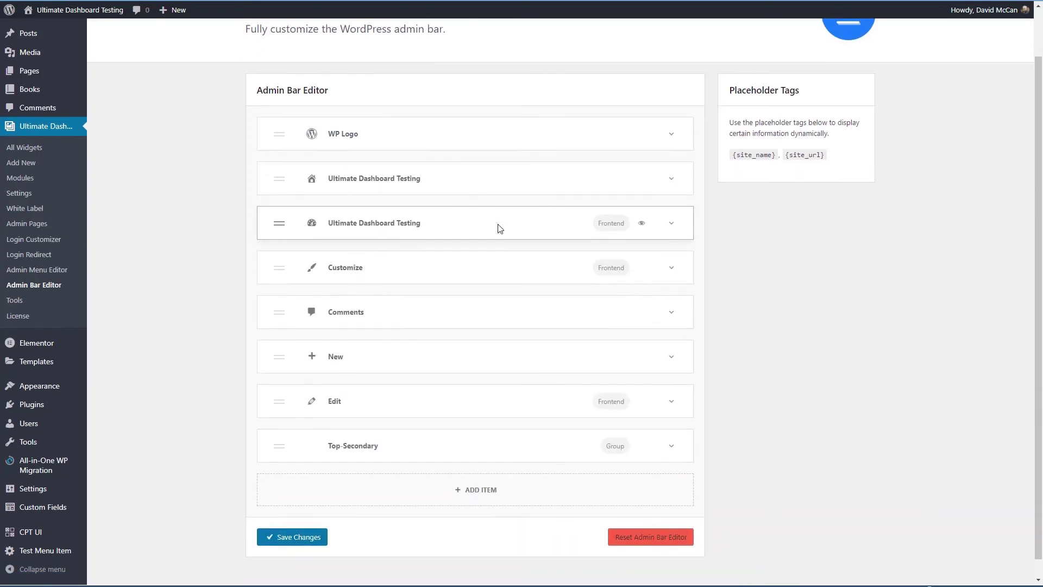
left_click(672, 180)
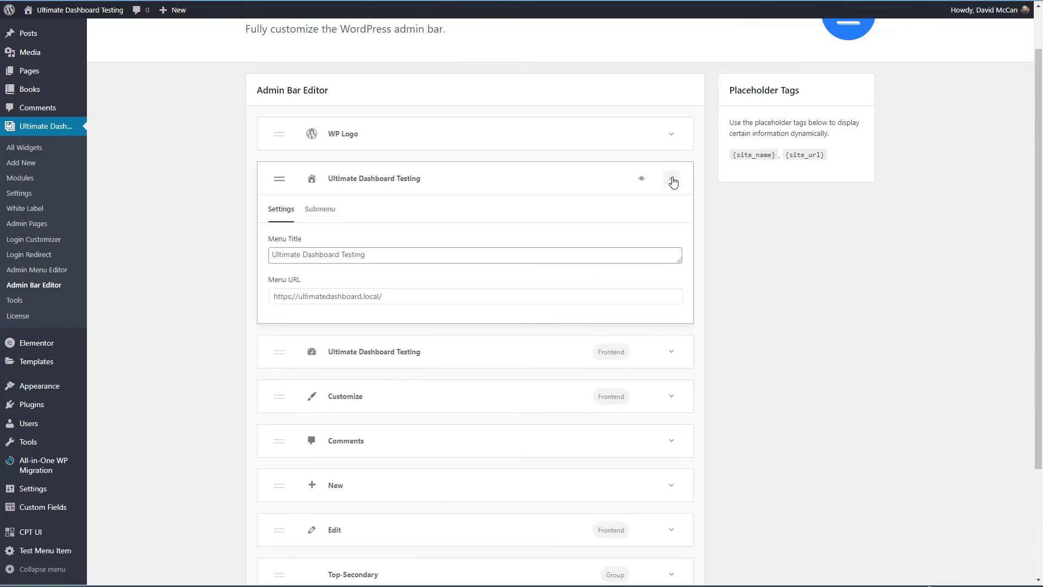
left_click(673, 181)
mouse_move(91, 19)
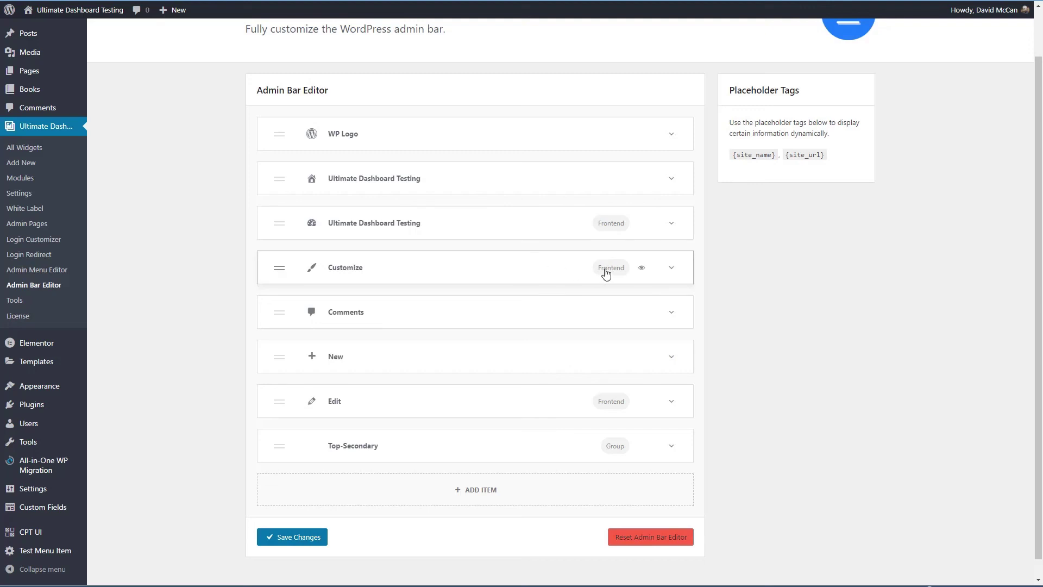
scroll(576, 272, "down", 1)
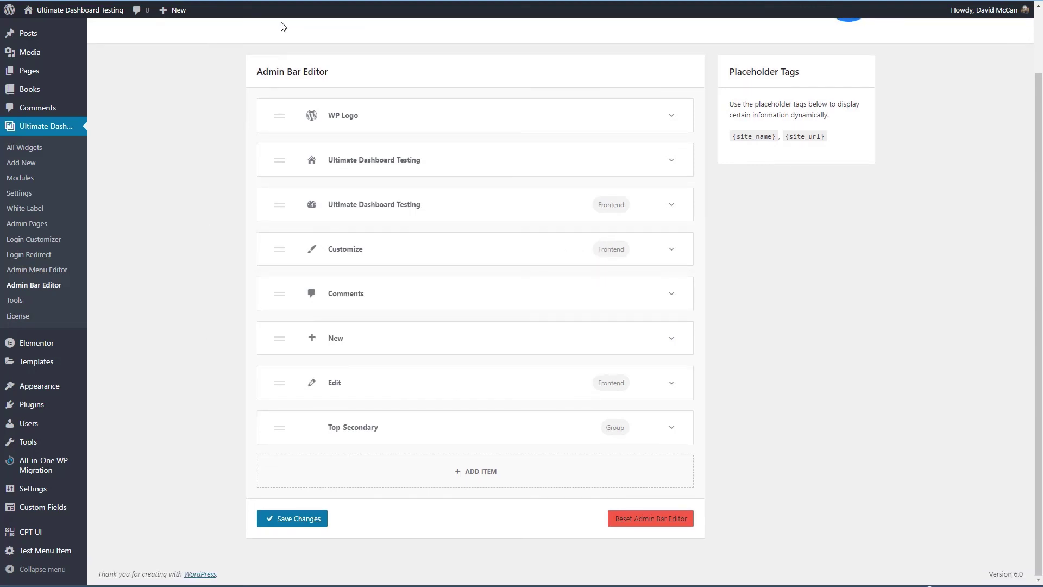
- Try adding a custom menu item to the admin bar, examine its title, URL and icon fields, and discard it
left_click(482, 471)
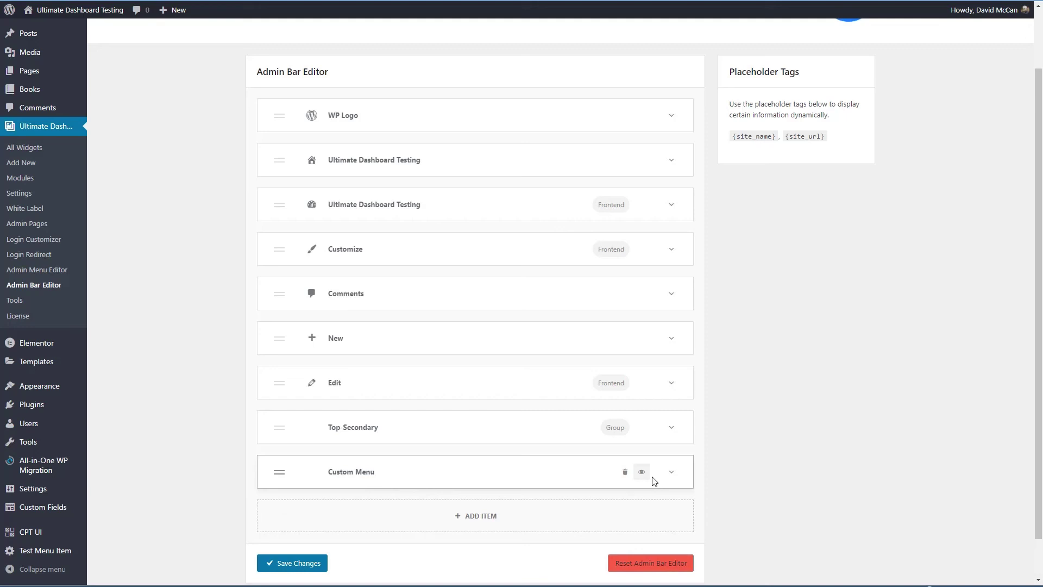
left_click(510, 470)
scroll(510, 471, "down", 3)
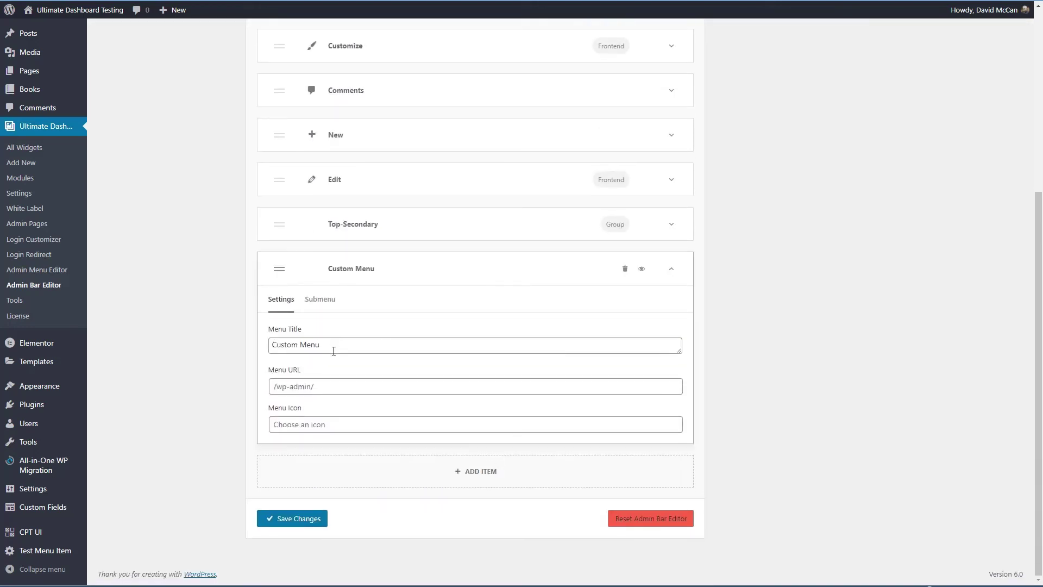
mouse_move(59, 343)
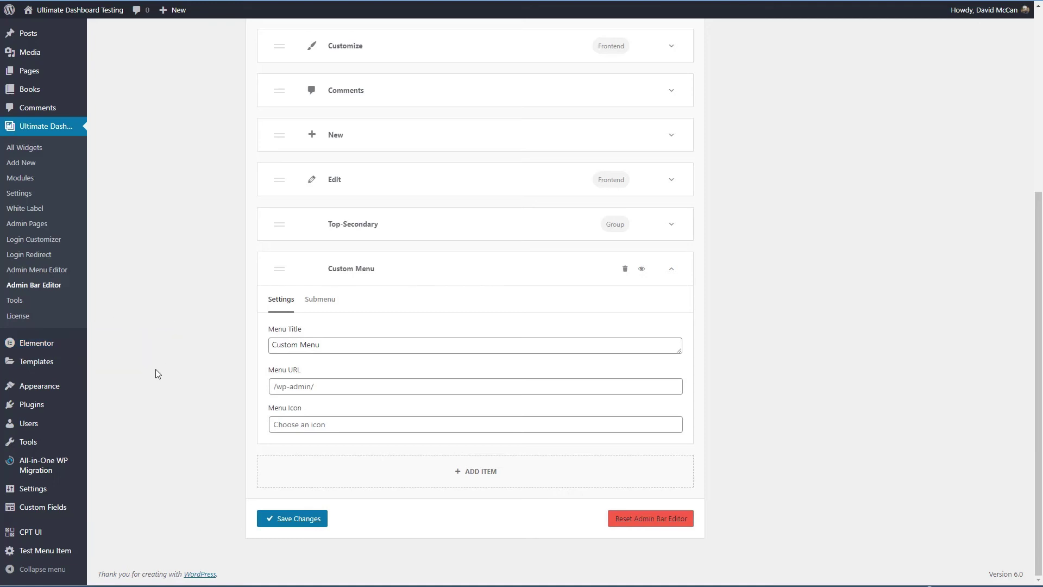
mouse_move(47, 411)
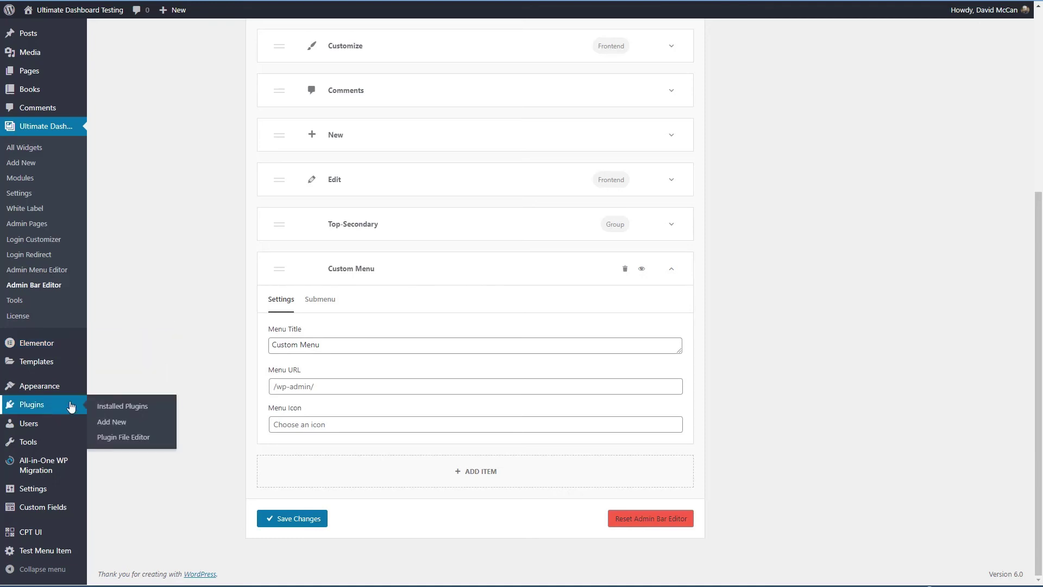
mouse_move(59, 515)
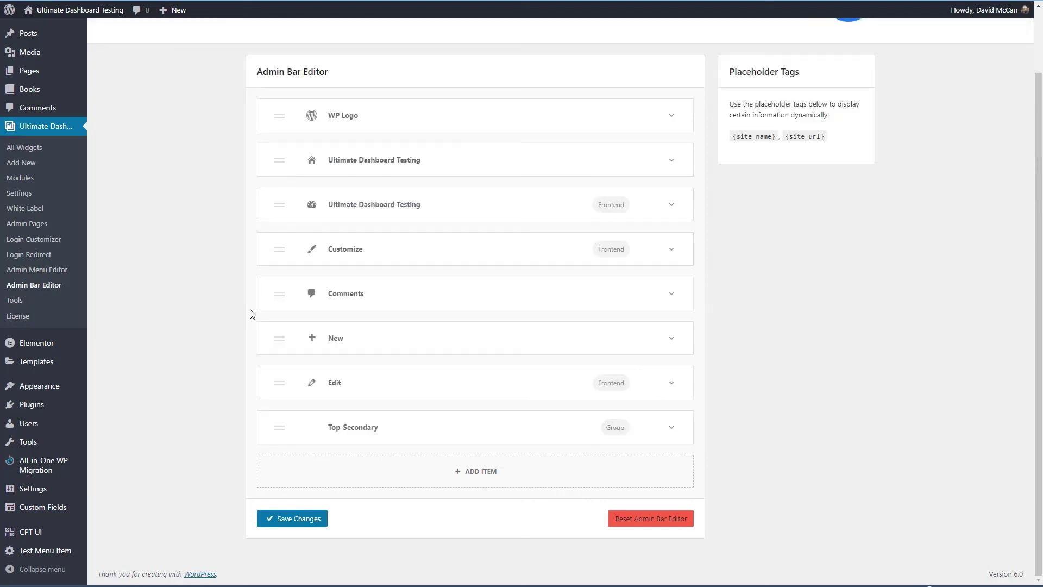
scroll(286, 302, "up", 2)
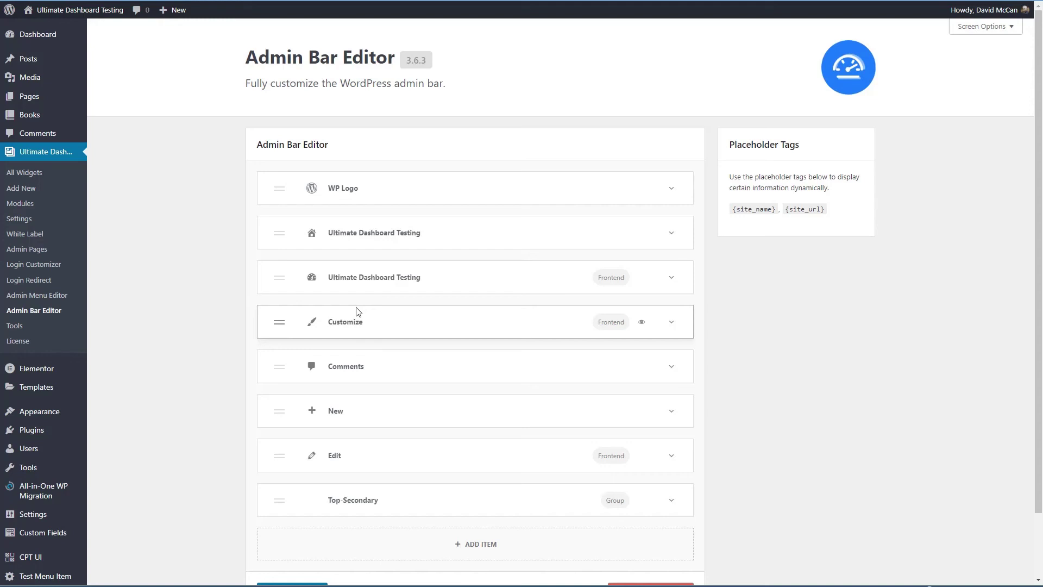